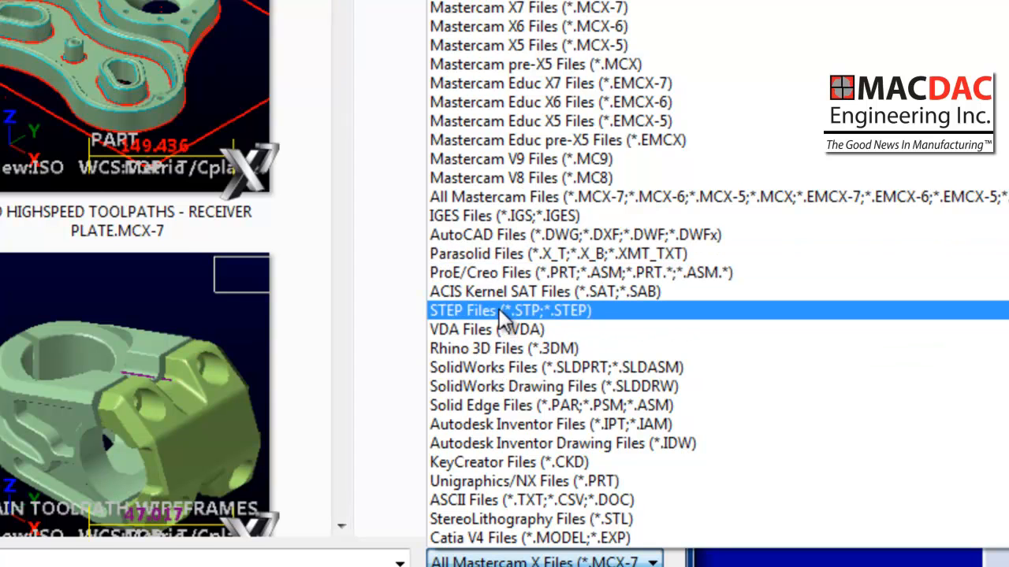
Open the SolidWorks file Al Part 1.SLDPRT from the SolidWorks Part Files folder
click(489, 367)
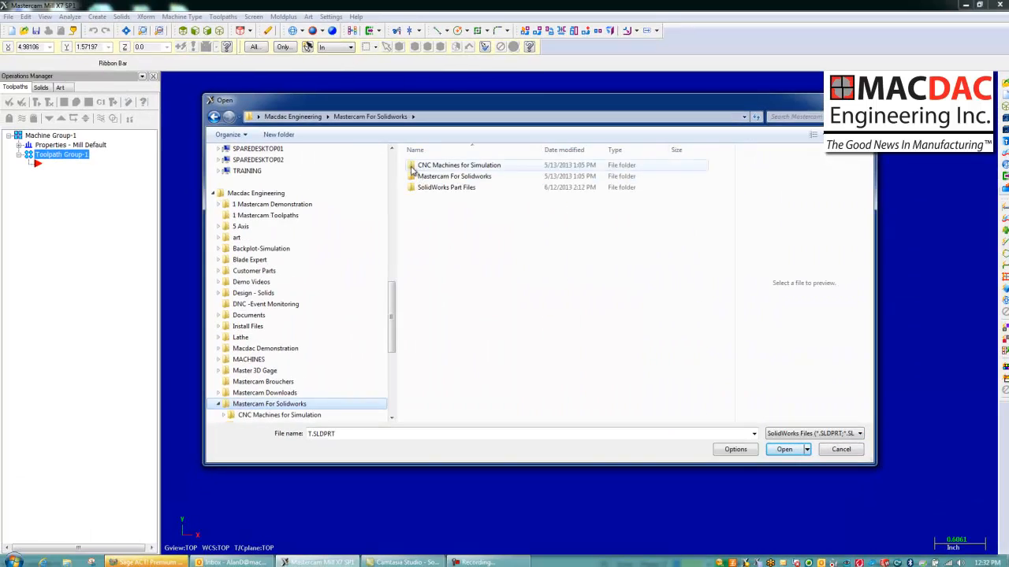
double_click(442, 187)
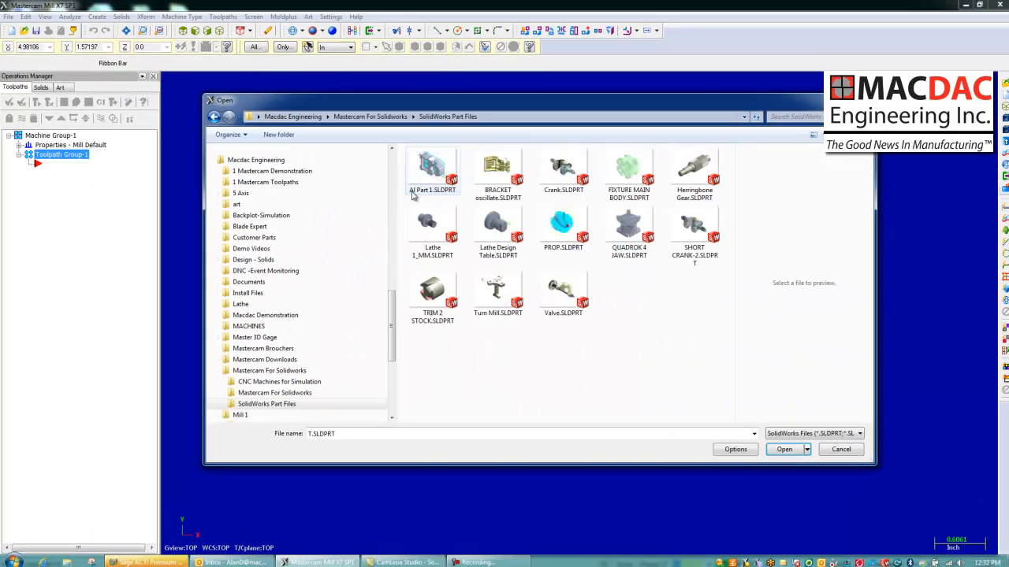
click(425, 181)
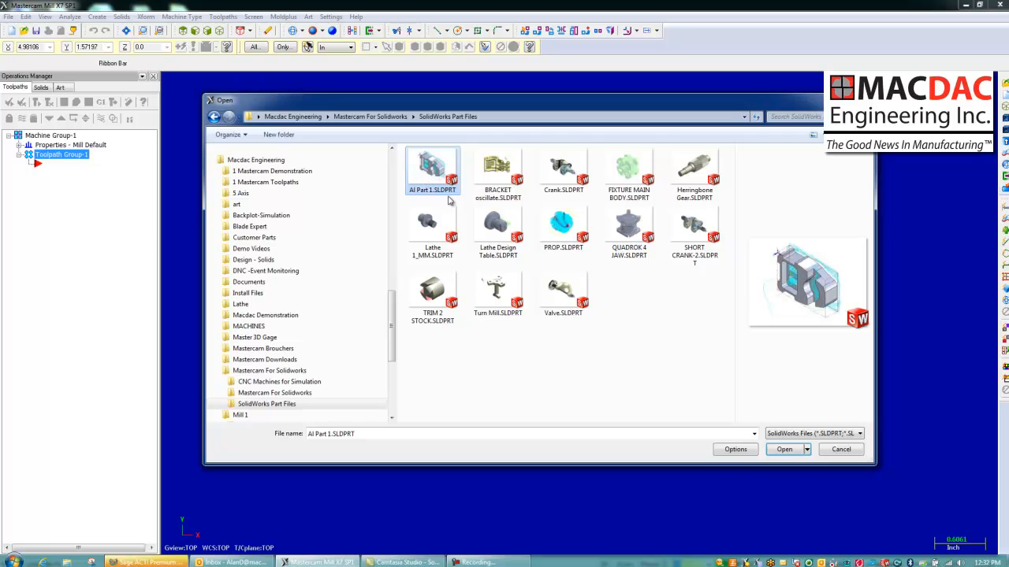
click(788, 450)
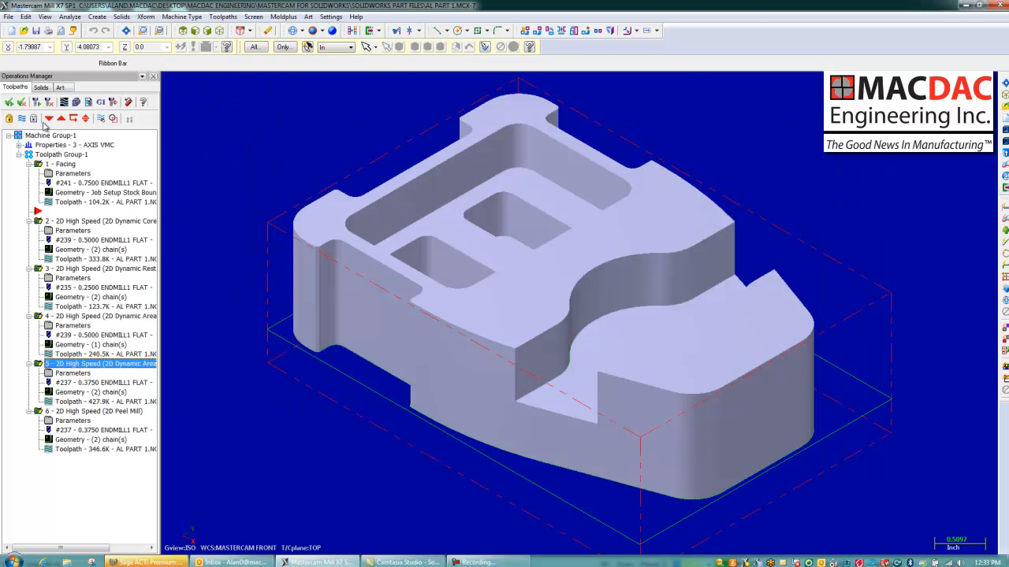
Open Valve.SLDPRT after accepting its import parameters for solids with MCX toolpaths, discarding changes to the current part
click(8, 16)
click(28, 41)
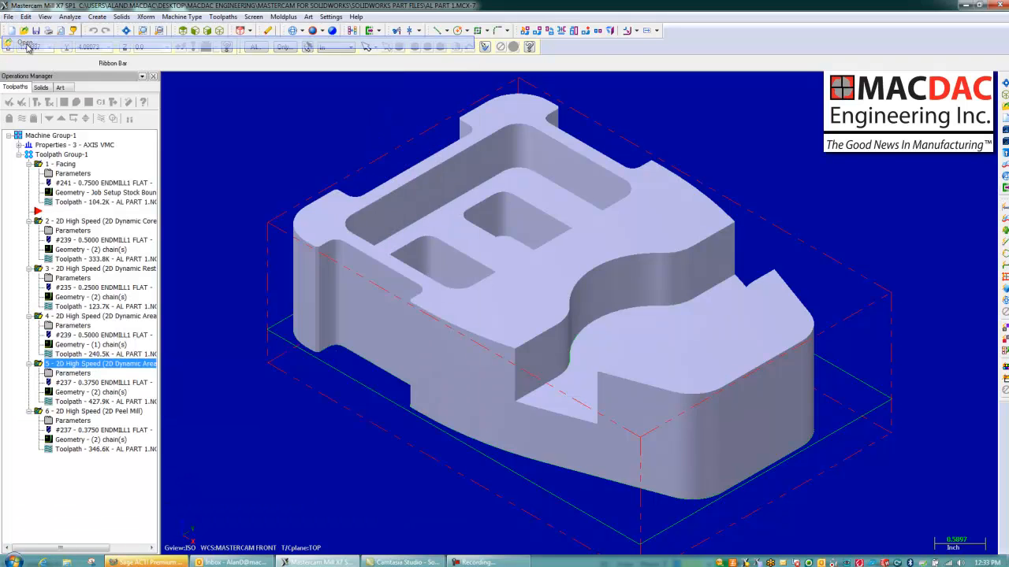
click(558, 293)
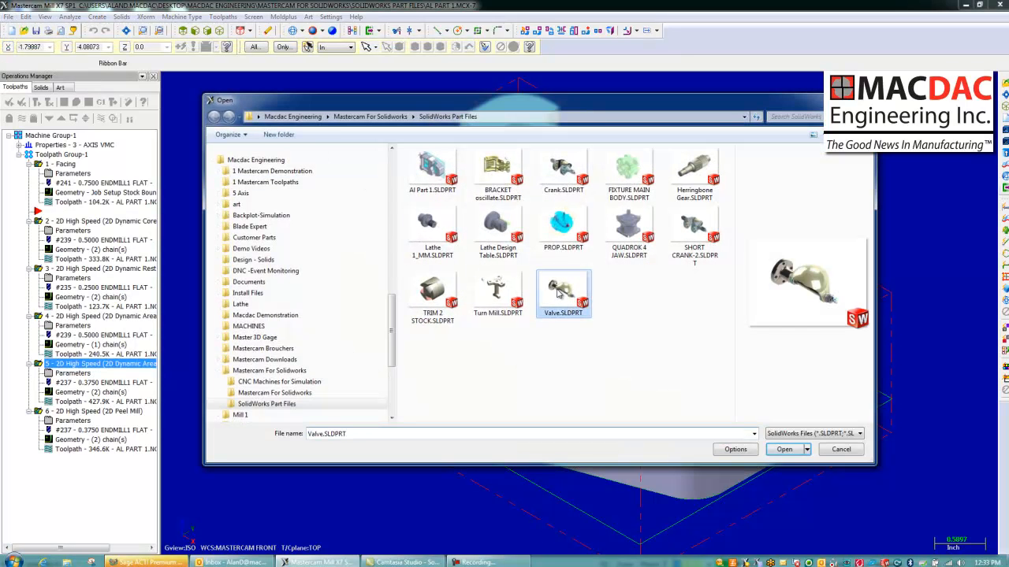
click(791, 435)
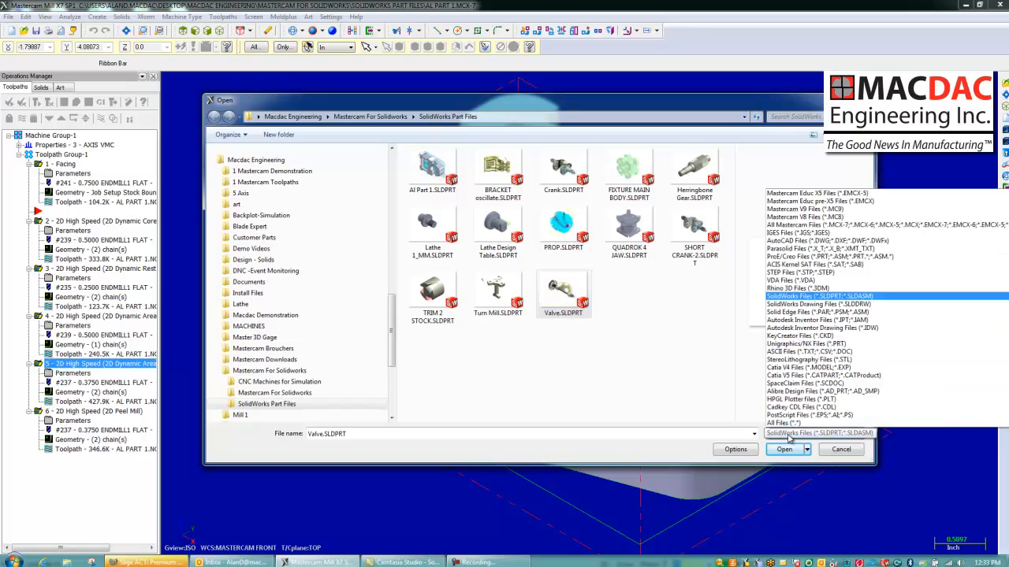
click(788, 439)
click(735, 450)
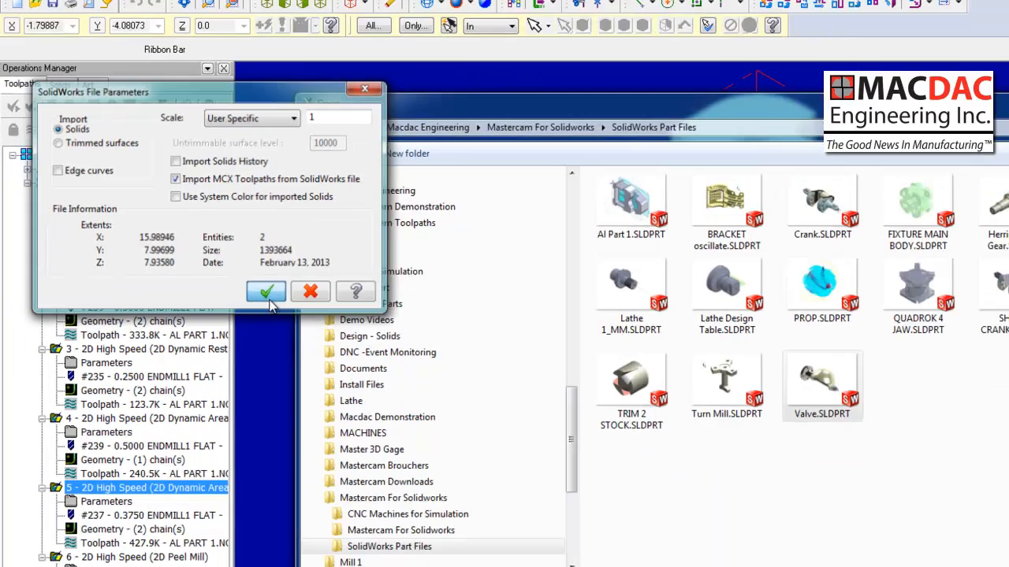
click(497, 465)
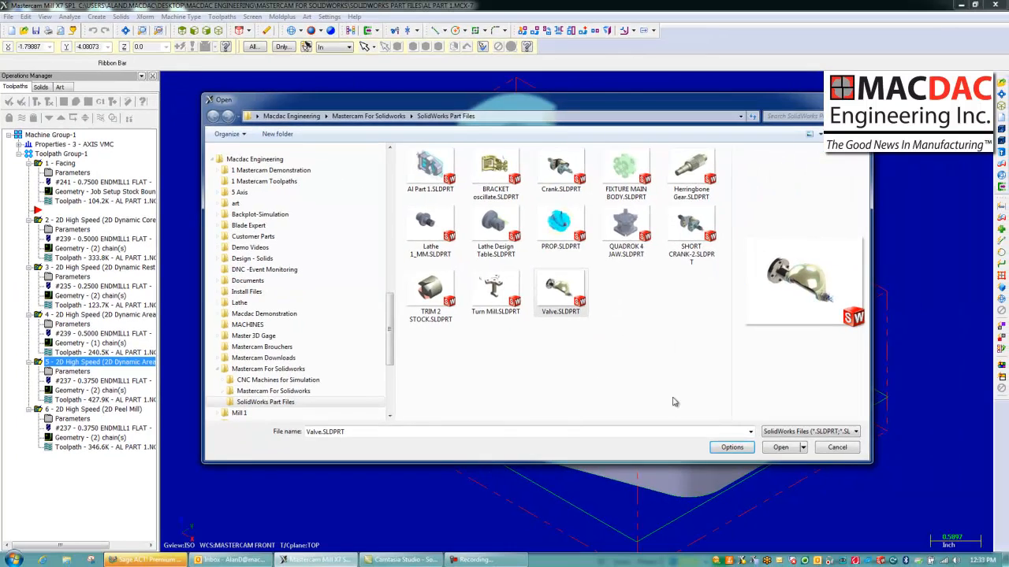
click(780, 447)
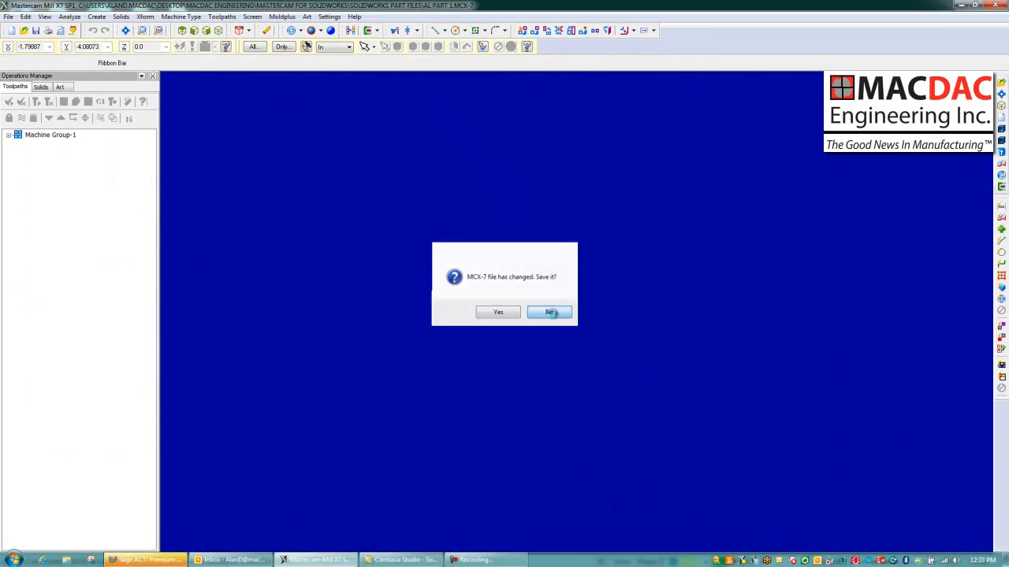
click(547, 313)
Isolate the cream domed valve body by hiding the flange, shaft and nut
middle_drag(476, 260, 562, 288)
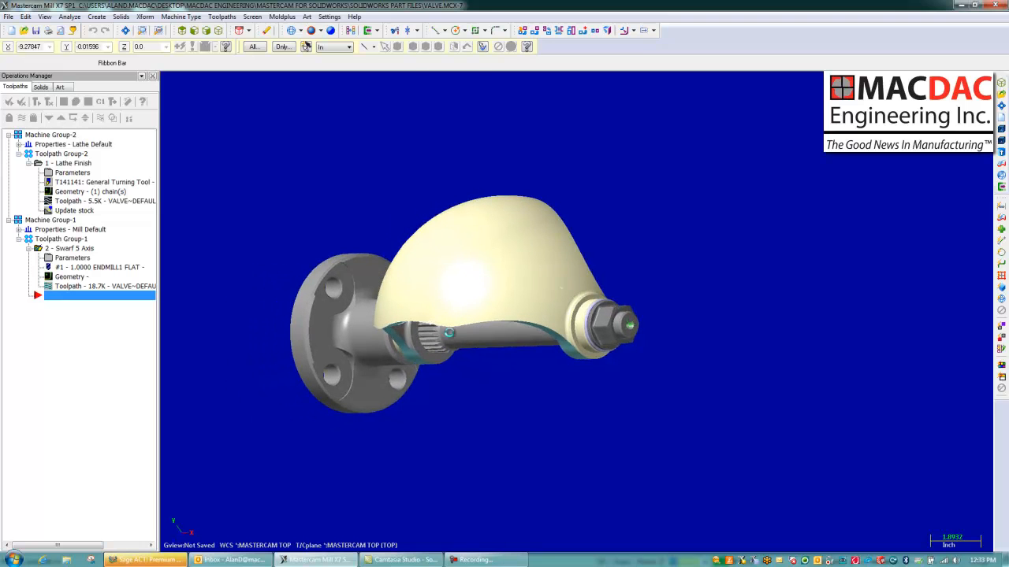
key(alt+7)
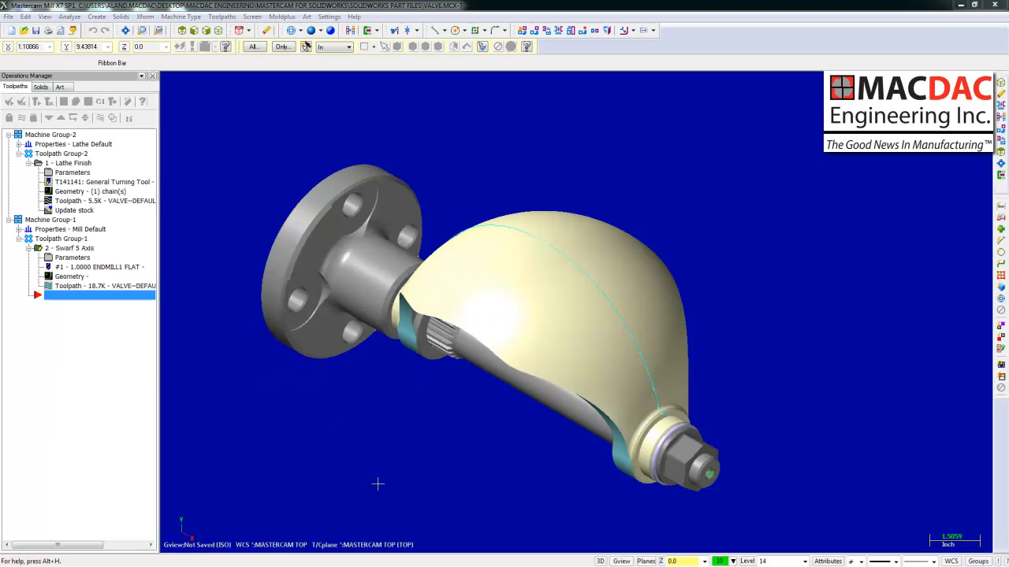
click(523, 313)
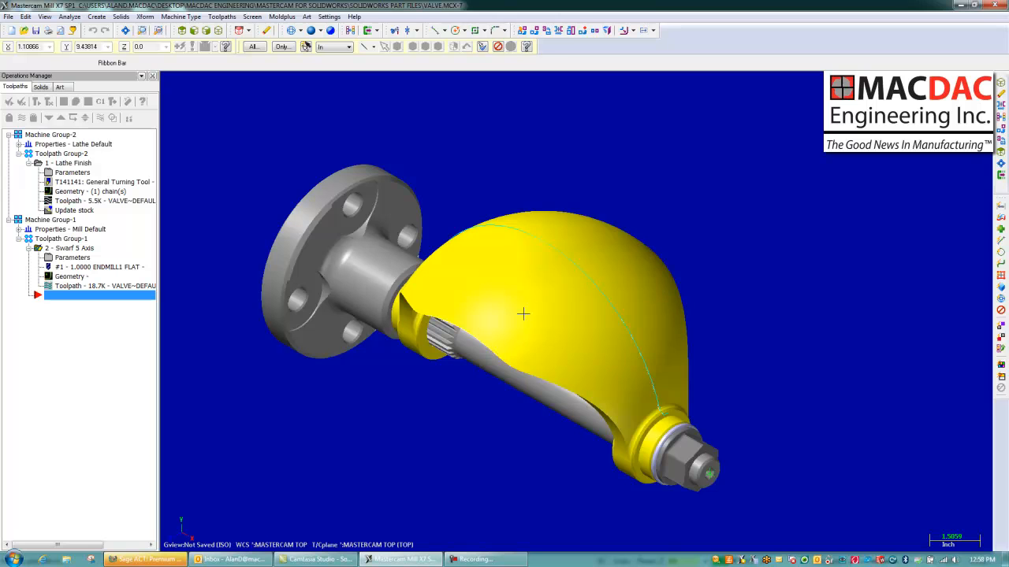
click(523, 314)
Rotate the isolated valve body and its line by 90 degrees in the top view as a move, and clear the result colours
key(alt+1)
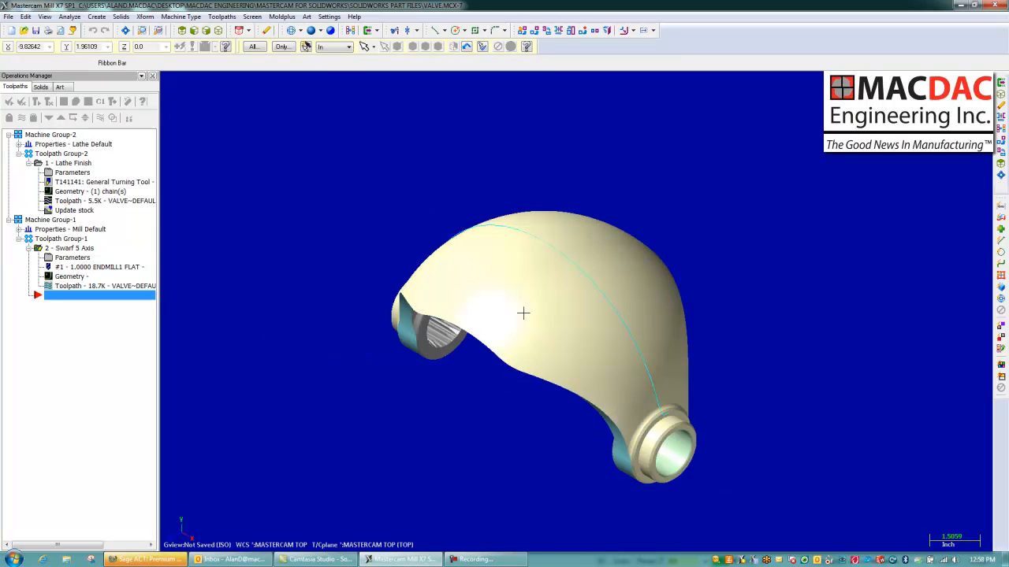
scroll(575, 342, down, 3)
drag(320, 171, 819, 464)
click(558, 30)
double_click(95, 210)
text(90)
key(Return)
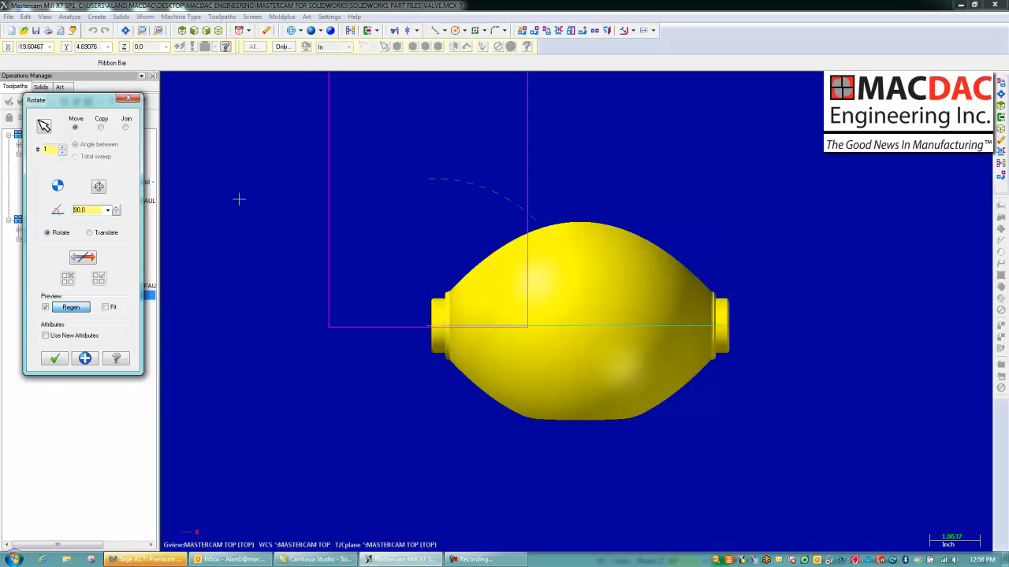
click(54, 359)
scroll(378, 425, down, 2)
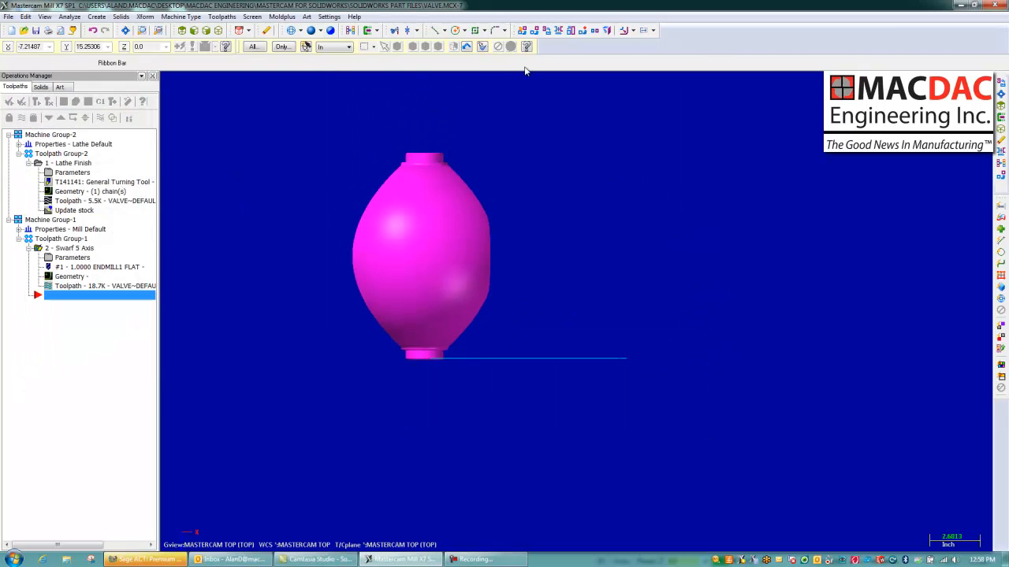
click(347, 30)
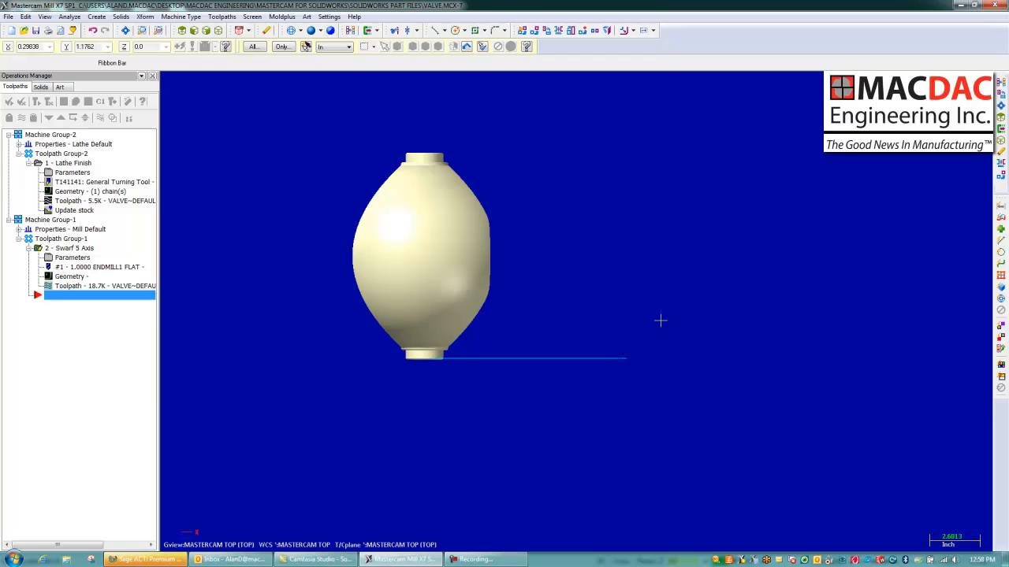
Translate the valve body and its line 10 inches along X
drag(288, 137, 564, 402)
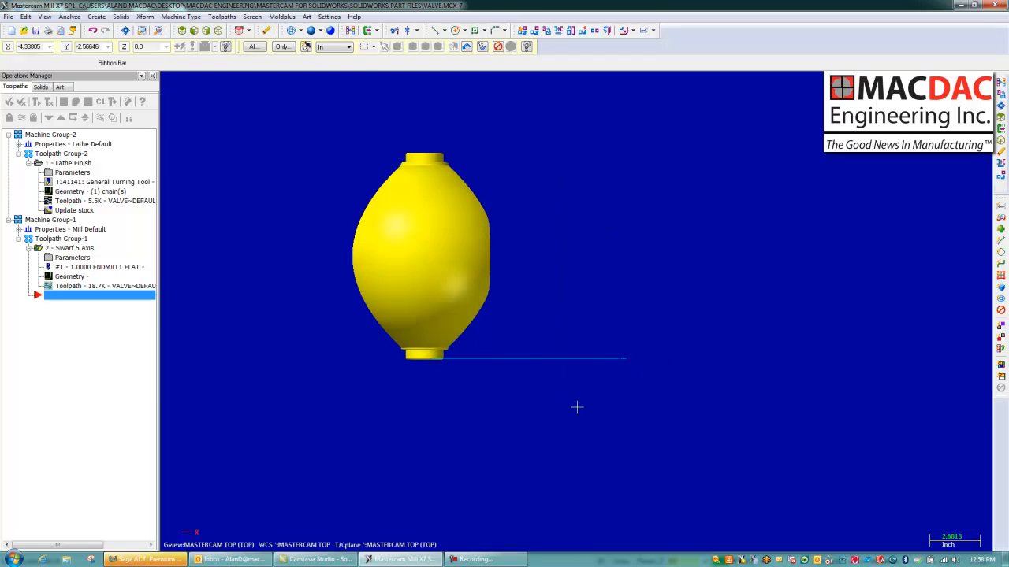
click(536, 30)
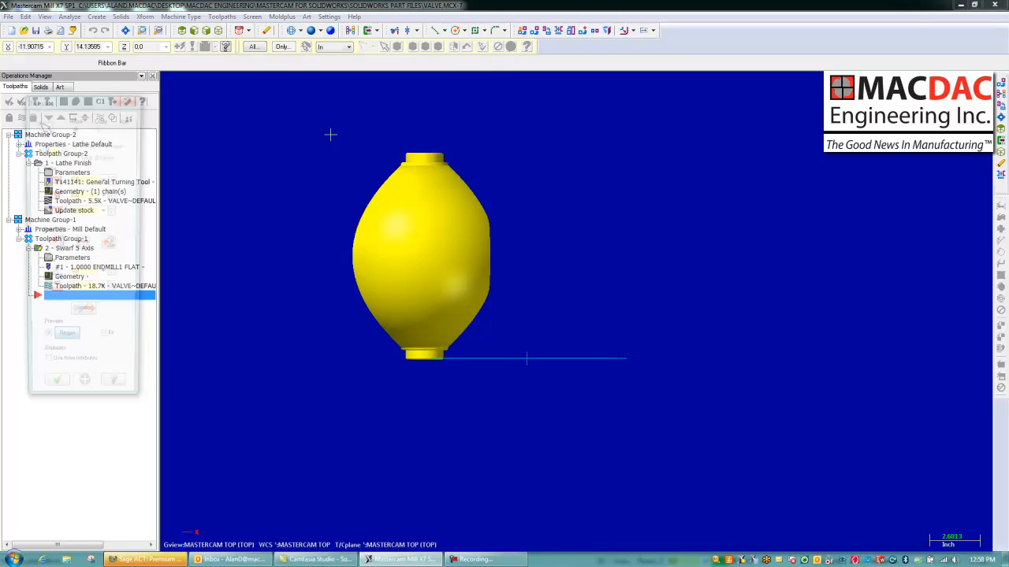
click(56, 244)
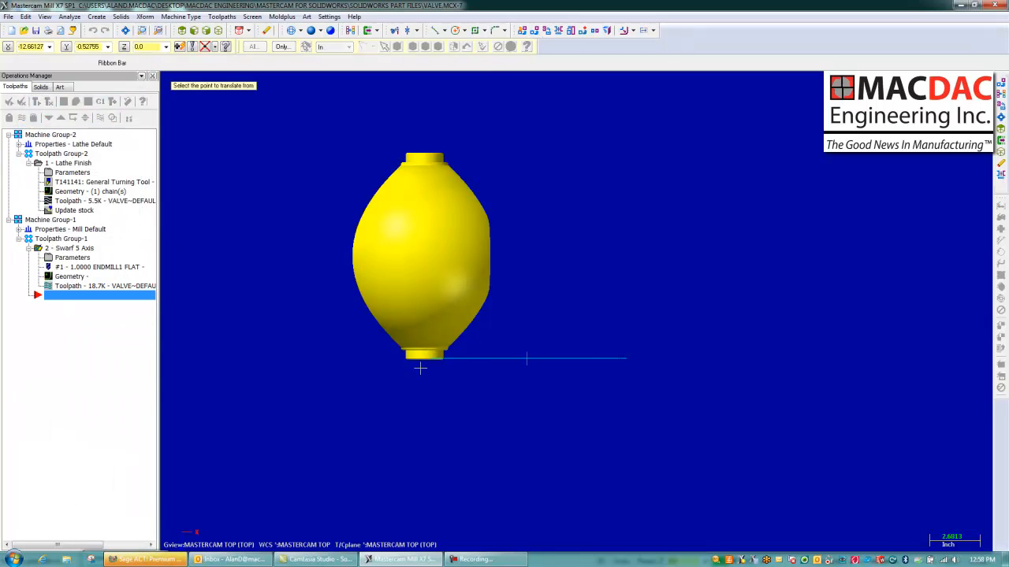
click(423, 360)
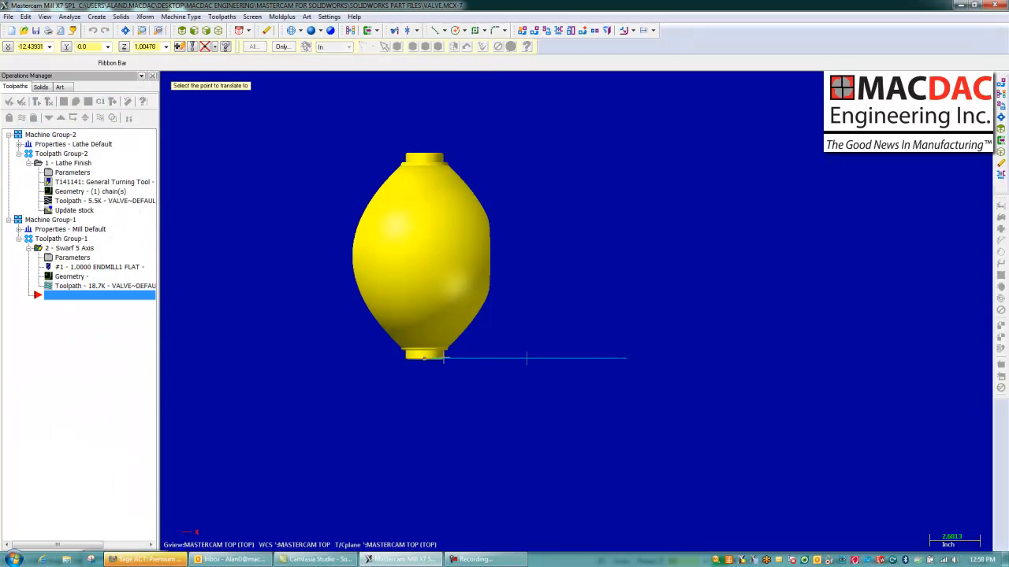
click(623, 355)
double_click(94, 179)
text(10)
key(Return)
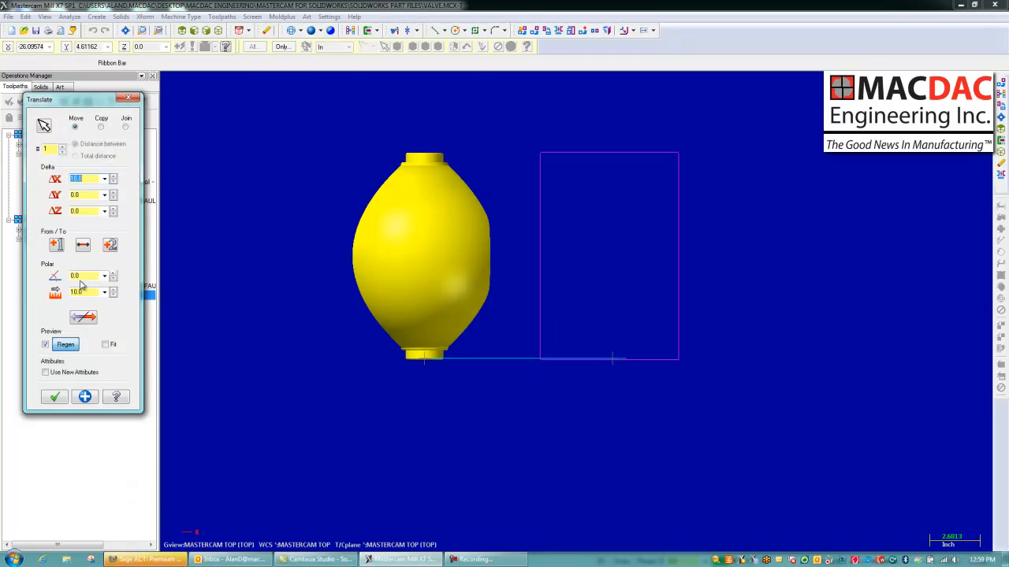
click(55, 397)
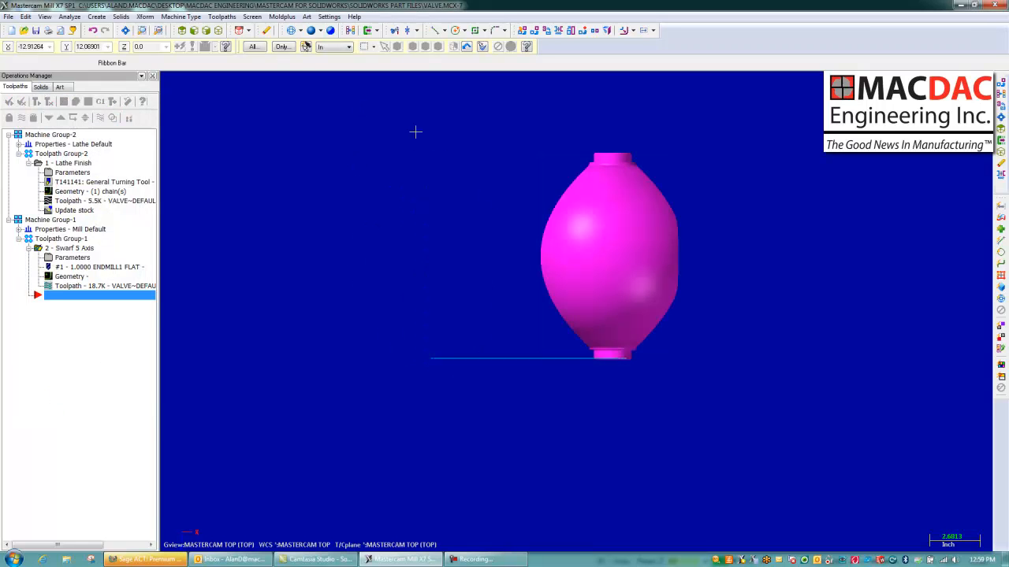
Mirror the valve body as a copy about the X axis at Y 0
drag(421, 120, 735, 418)
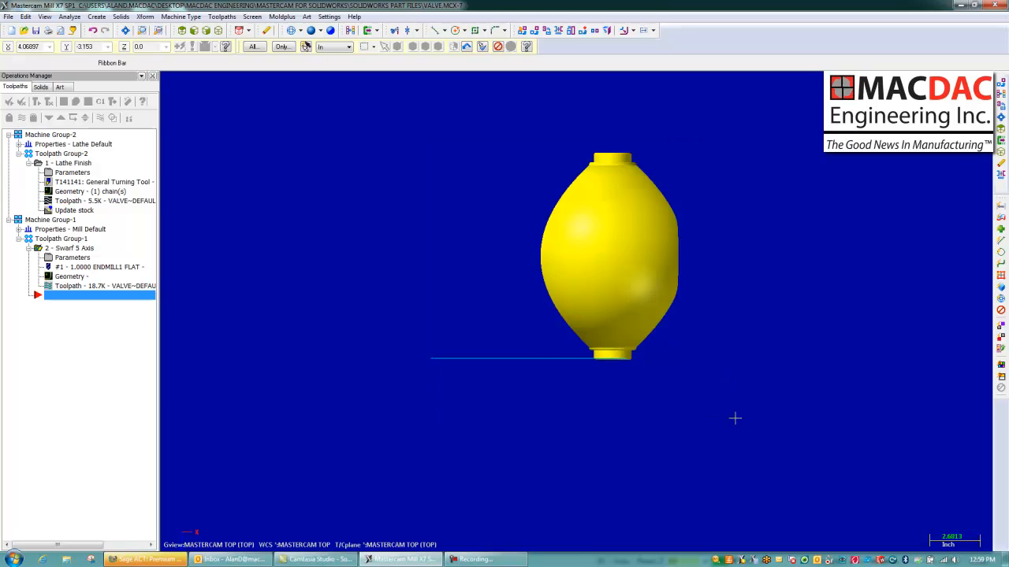
click(558, 30)
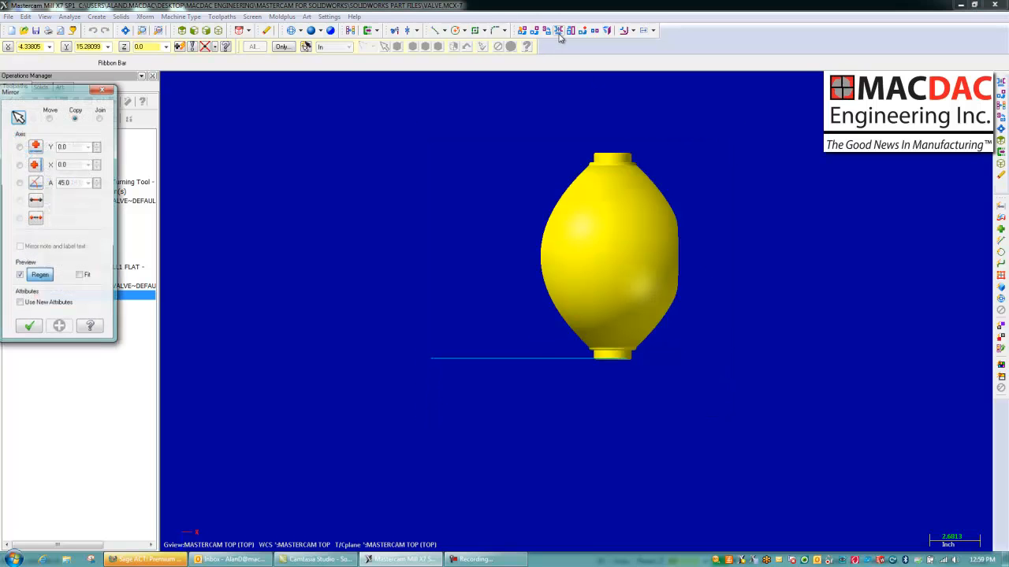
click(36, 148)
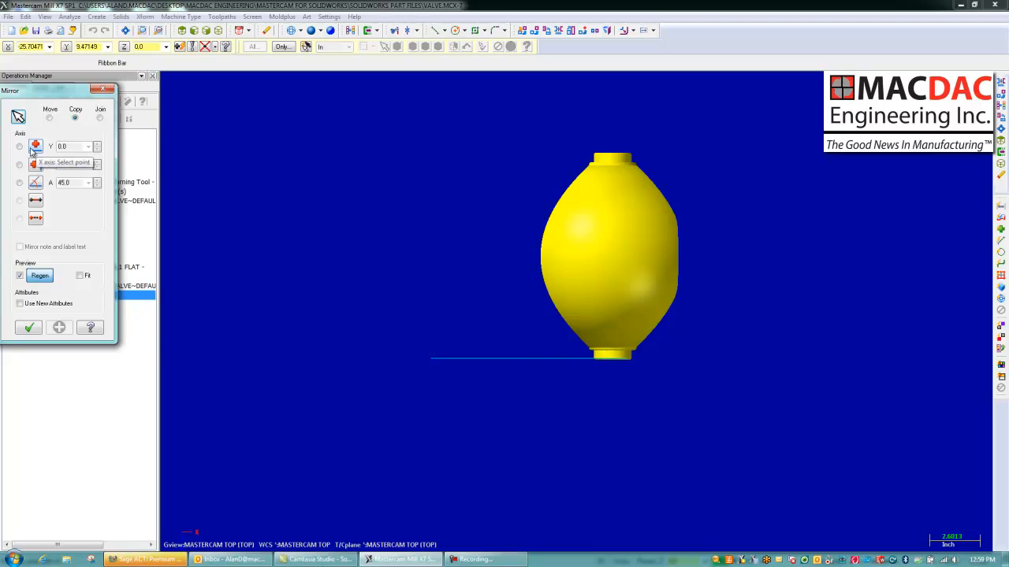
click(27, 327)
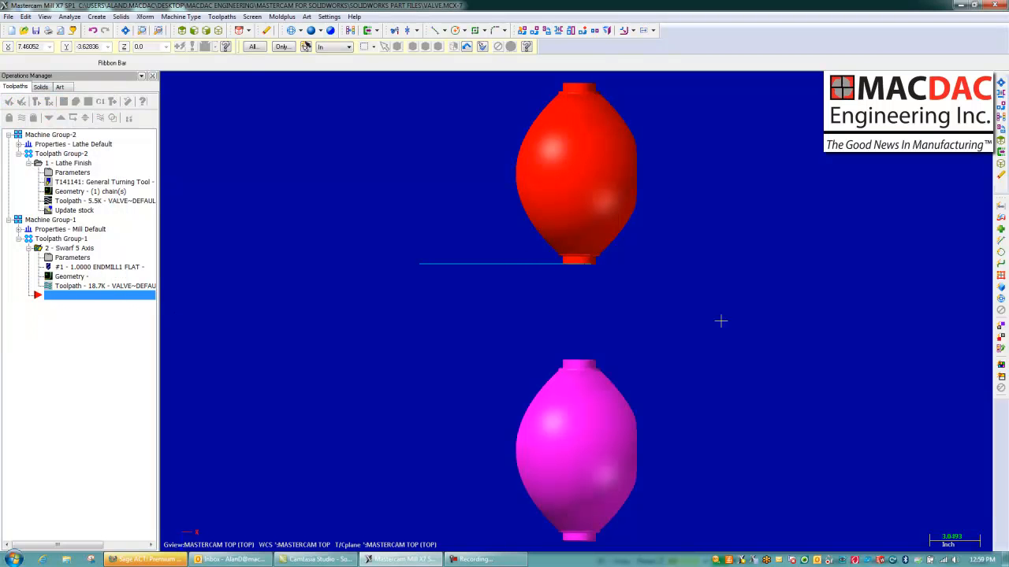
Scale the original upper valve body uniformly by a factor of 1.5, moving it instead of copying
click(537, 151)
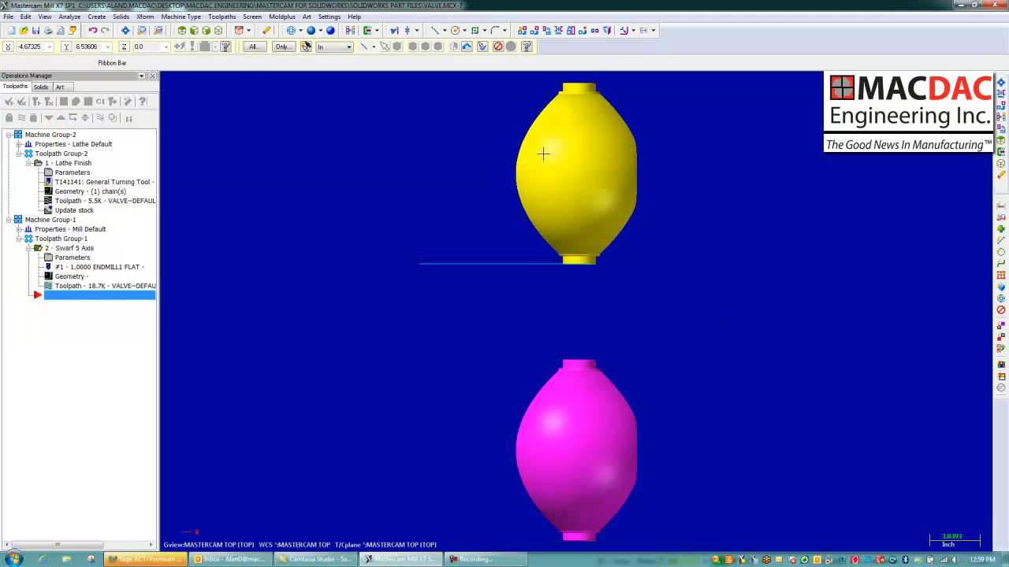
click(571, 32)
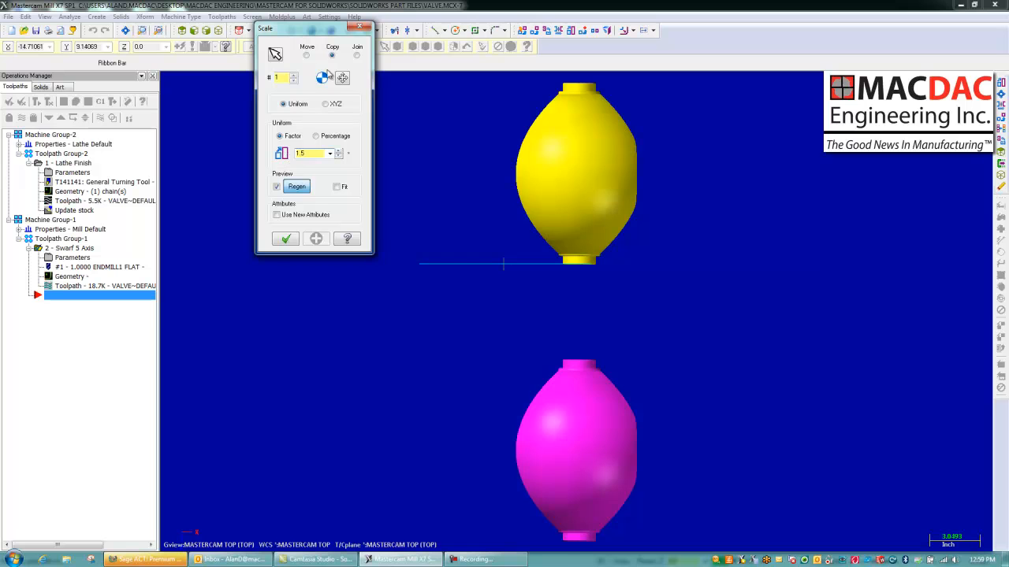
click(306, 55)
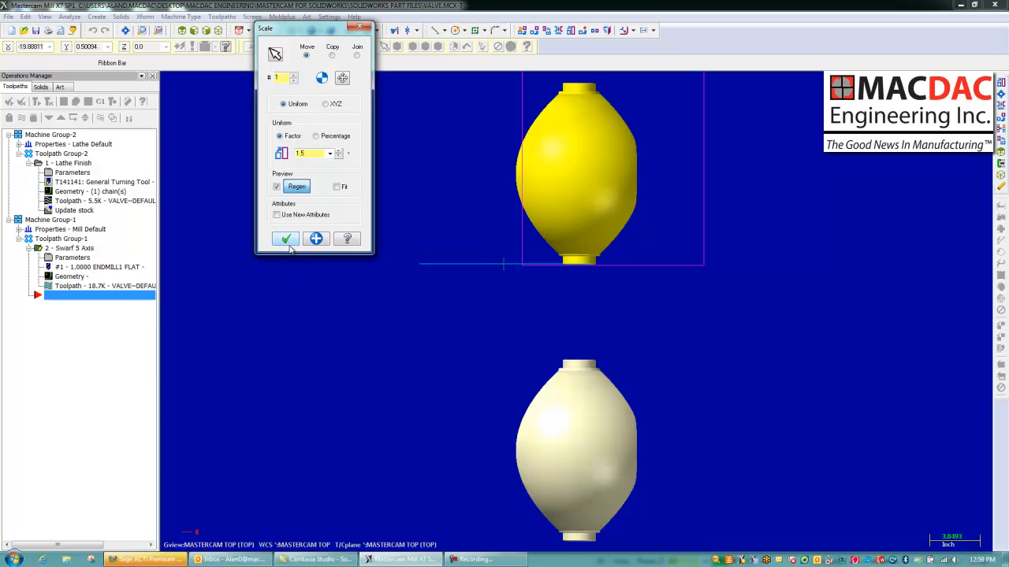
click(287, 238)
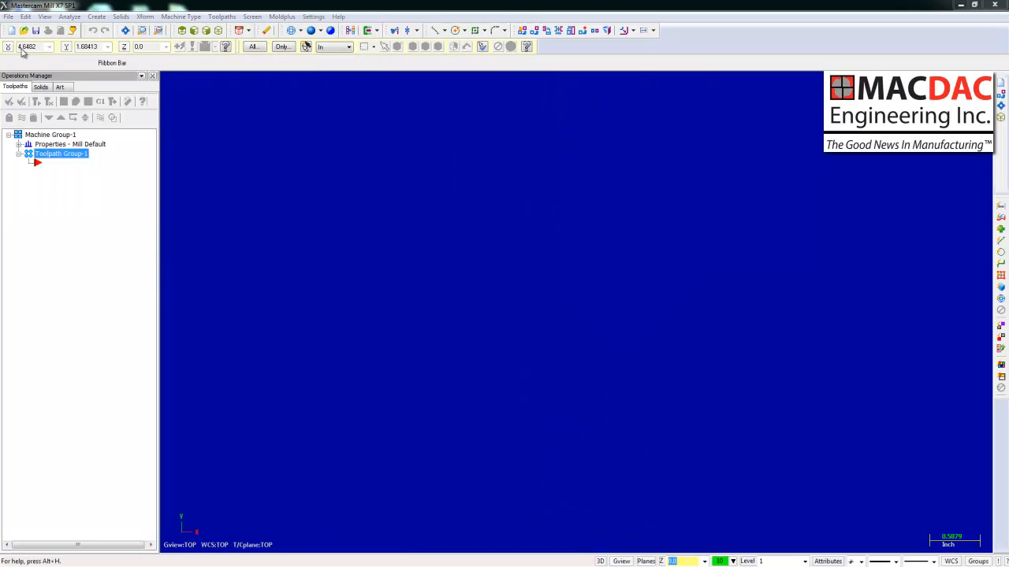
Reopen the recent file Valve.SLDPRT and rotate the domed valve body as a move instead of a copy
click(8, 17)
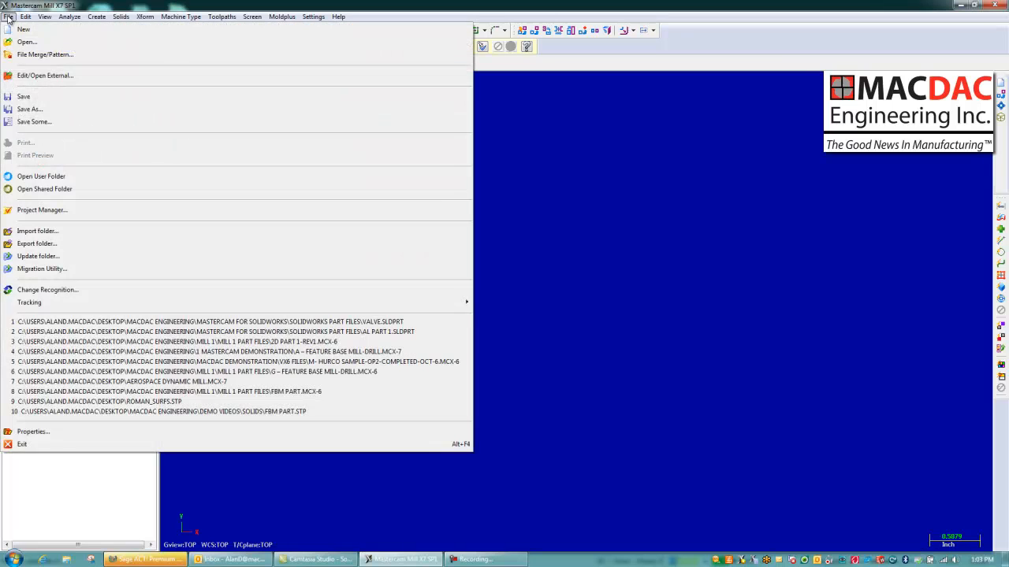
click(141, 321)
click(577, 279)
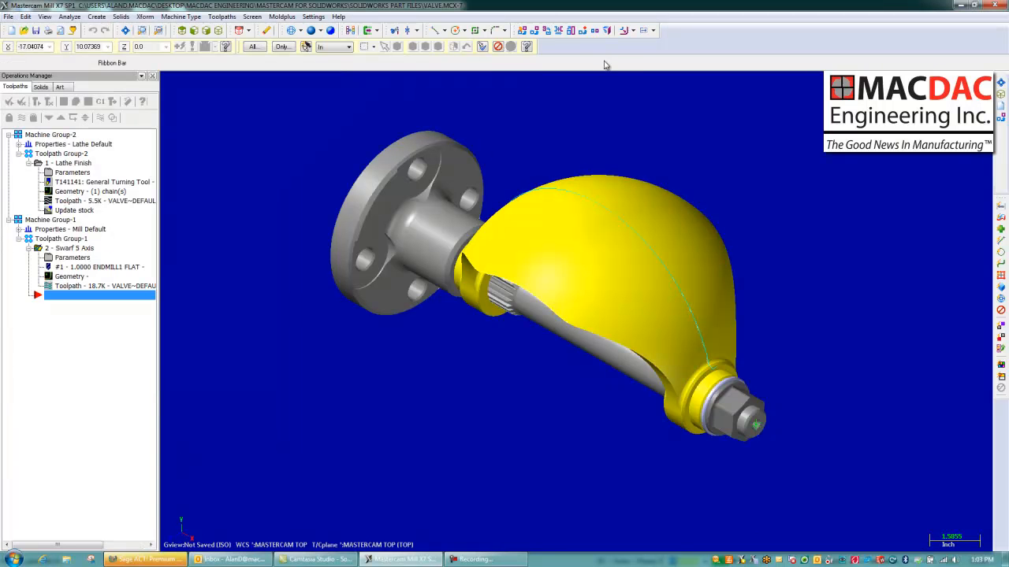
click(546, 30)
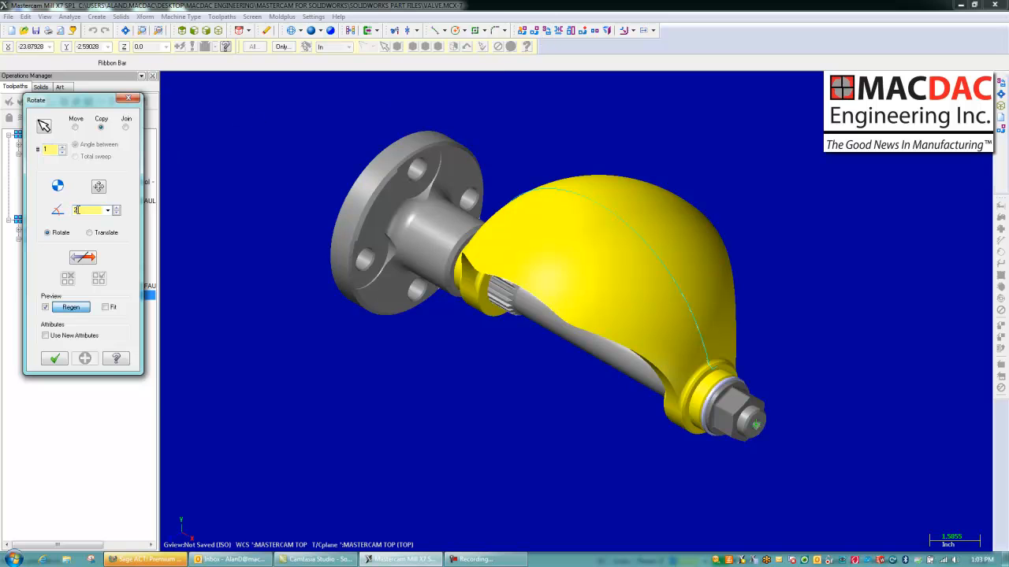
click(75, 128)
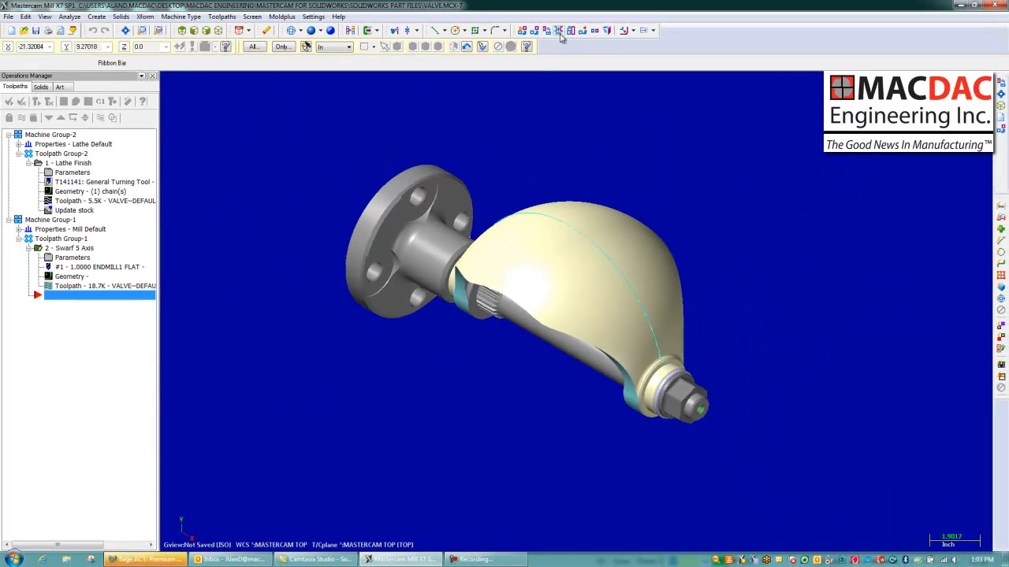
Try to mirror the domed valve body
click(558, 32)
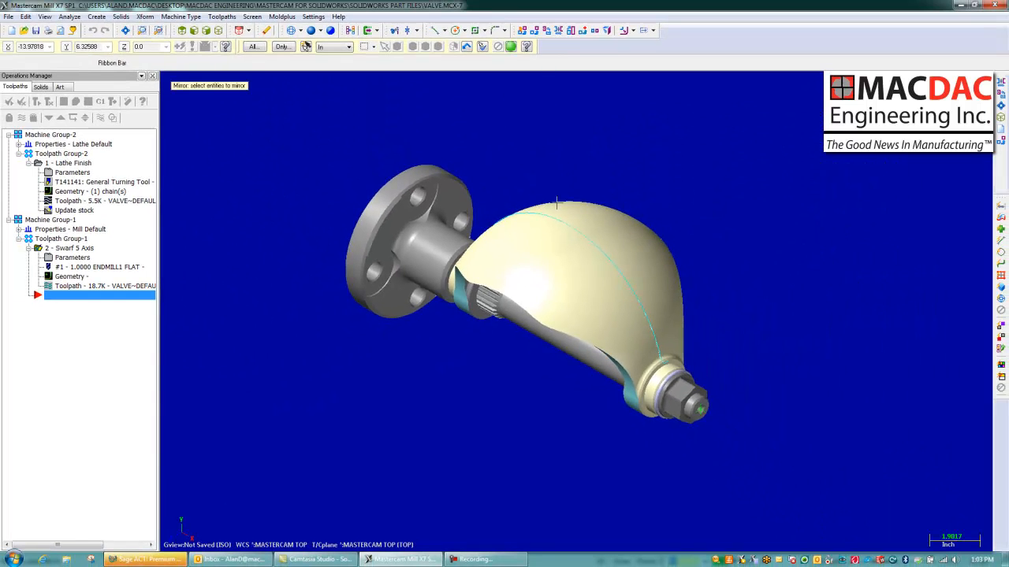
click(551, 228)
click(510, 47)
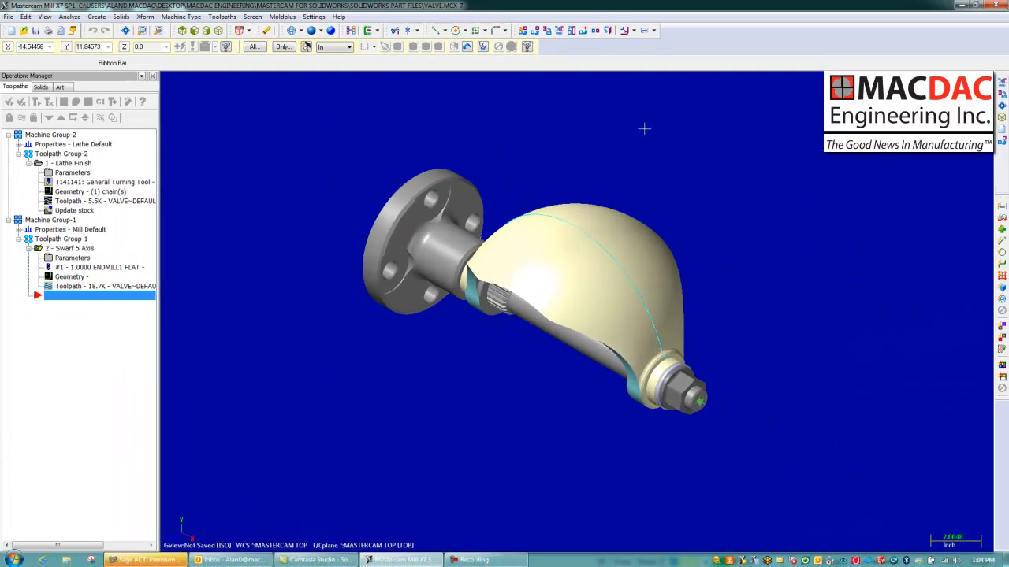
Scale the domed valve body uniformly with a factor of 1.0, as a move instead of a copy
click(574, 30)
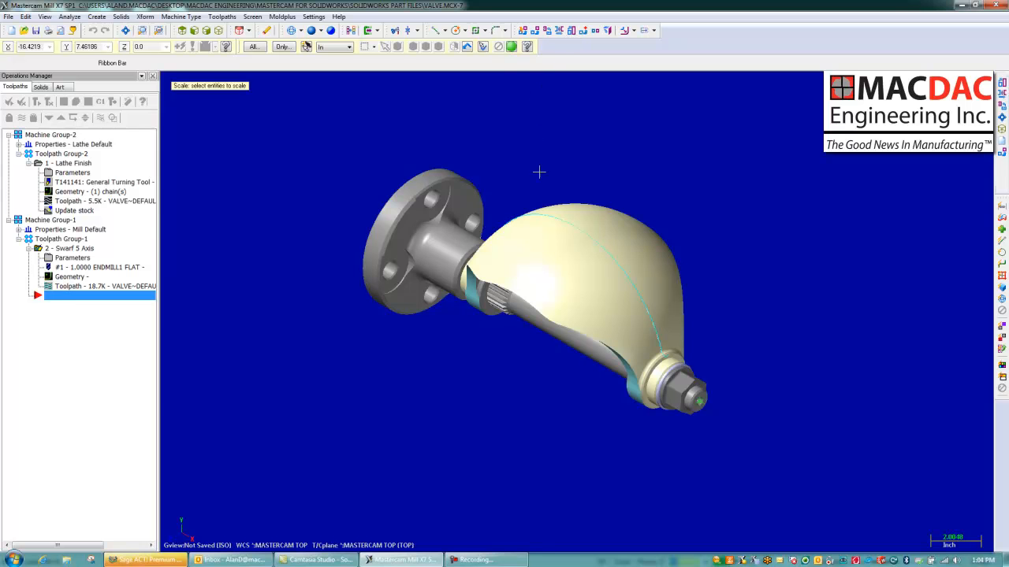
click(556, 241)
click(512, 47)
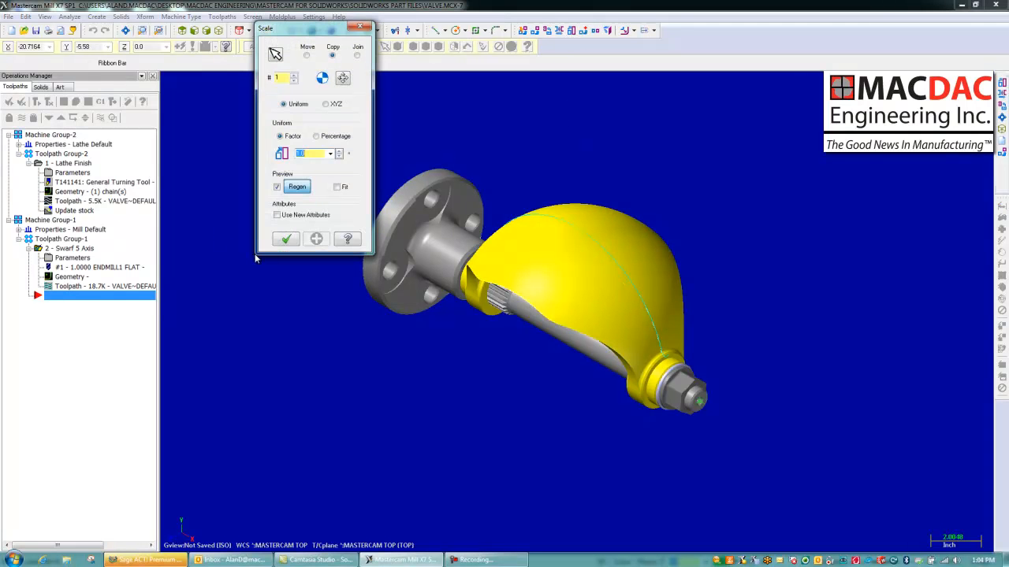
click(306, 55)
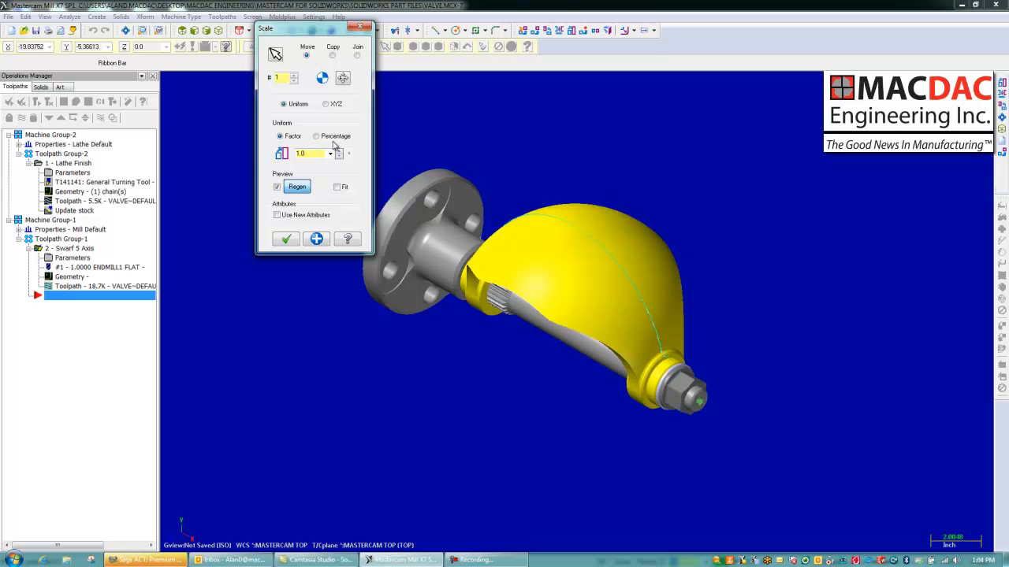
click(285, 238)
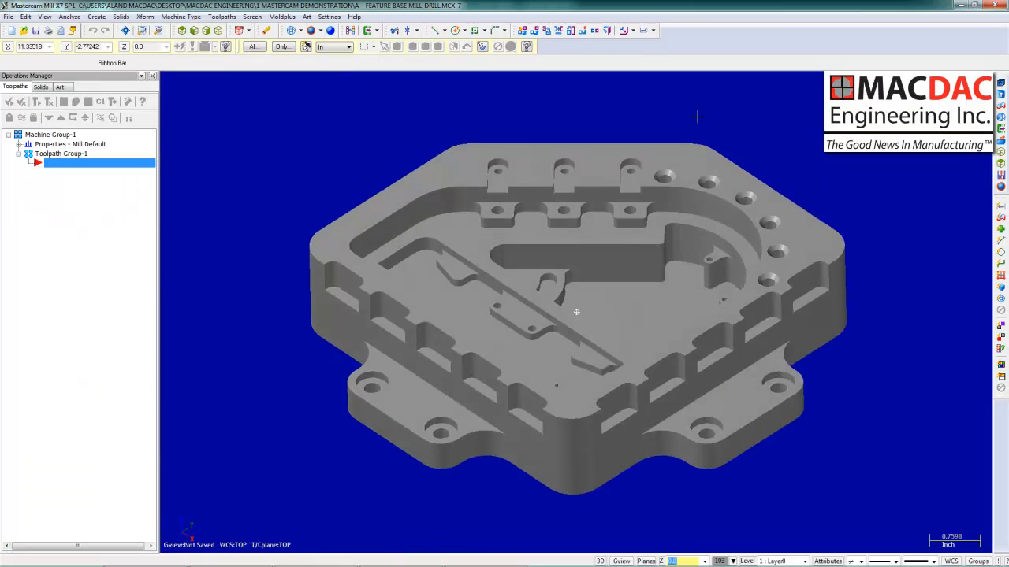
Show the plate part in the isometric view and define its rectangular stock from all solids in the stock setup
middle_drag(576, 312, 620, 95)
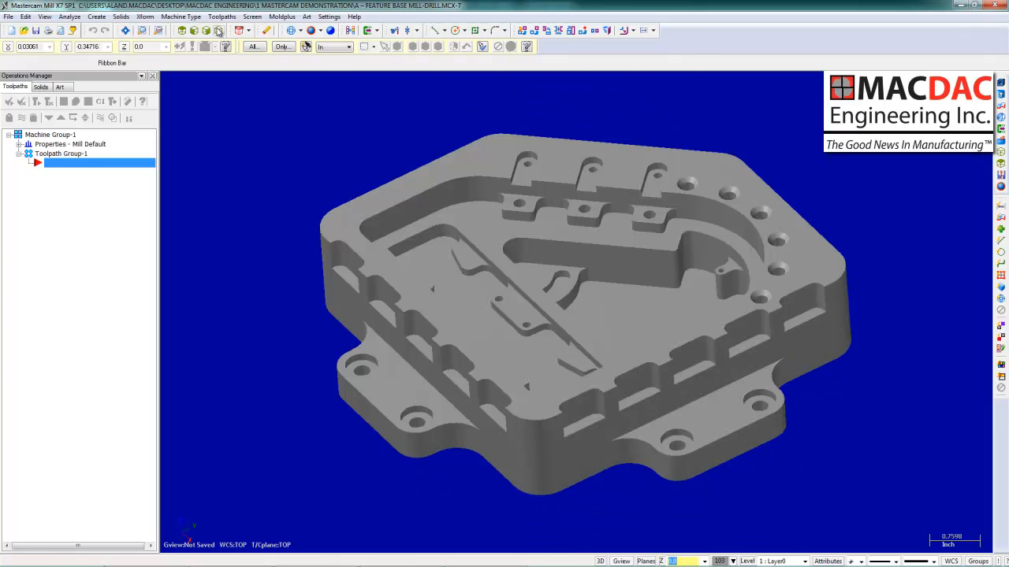
click(218, 30)
click(19, 144)
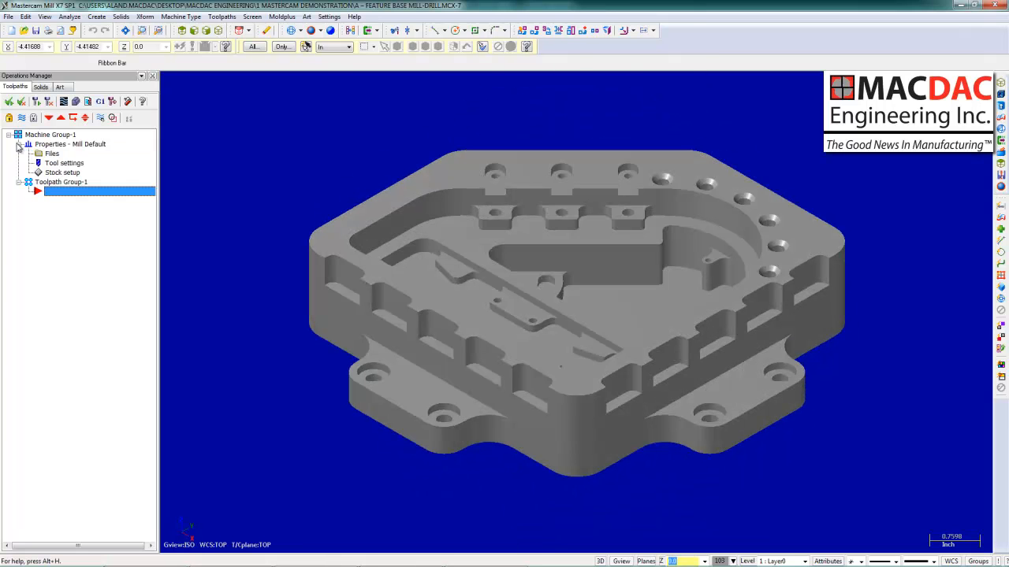
click(57, 173)
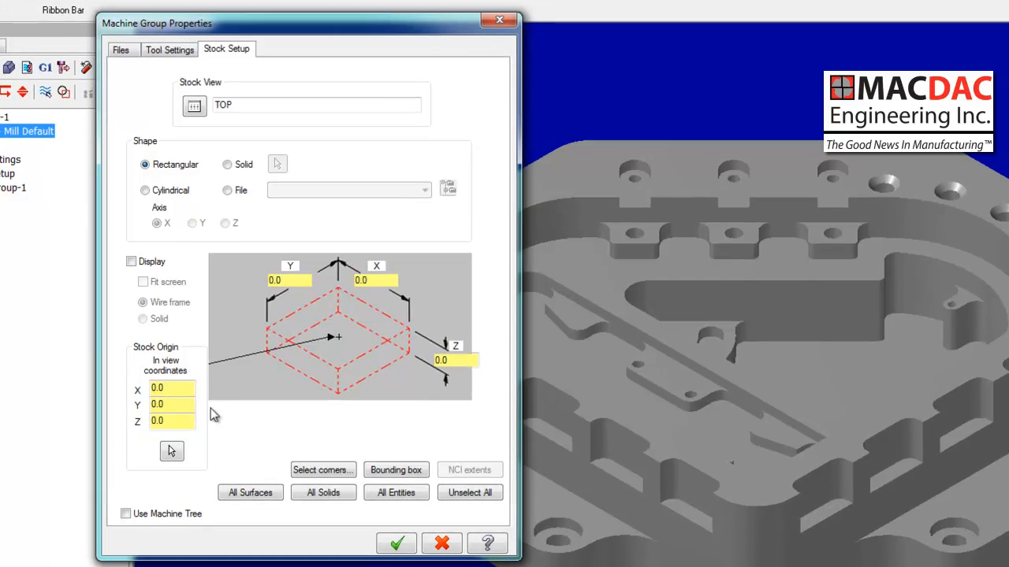
click(330, 494)
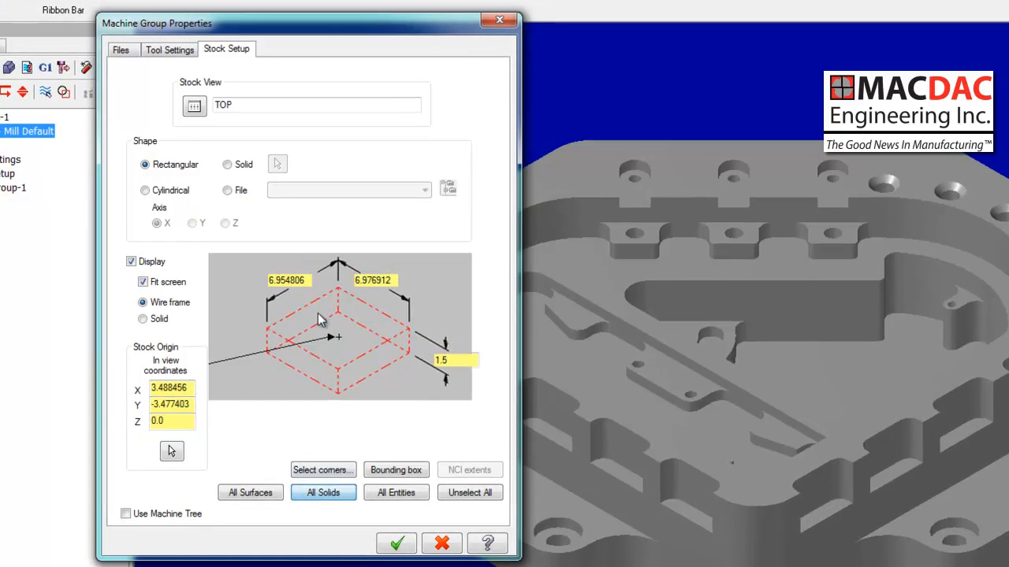
Set the stock size to 7 in Y, 7 in X and 1.75 in Z, with the stock origin Z at .01
double_click(288, 280)
text(7)
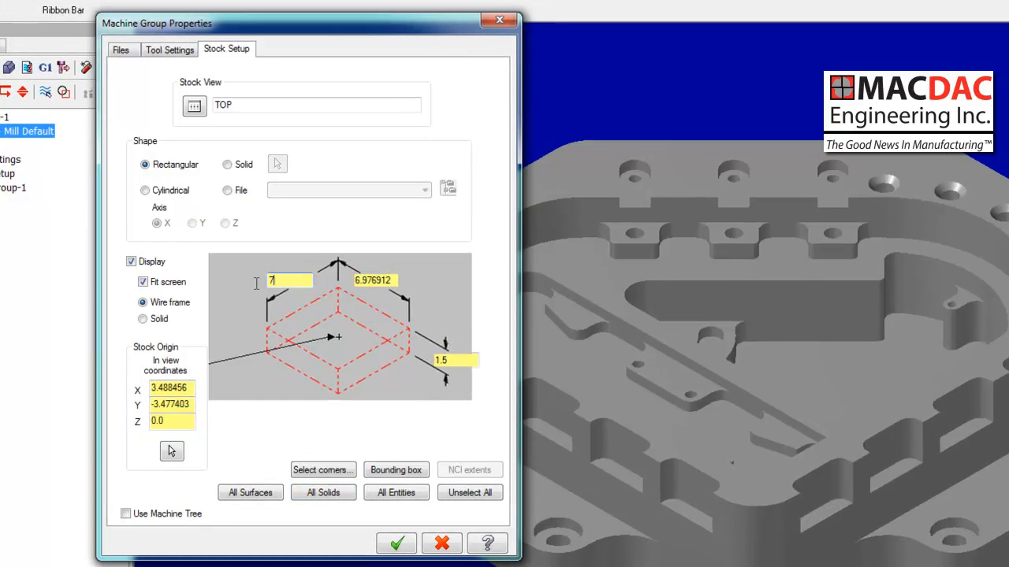
double_click(392, 283)
text(7)
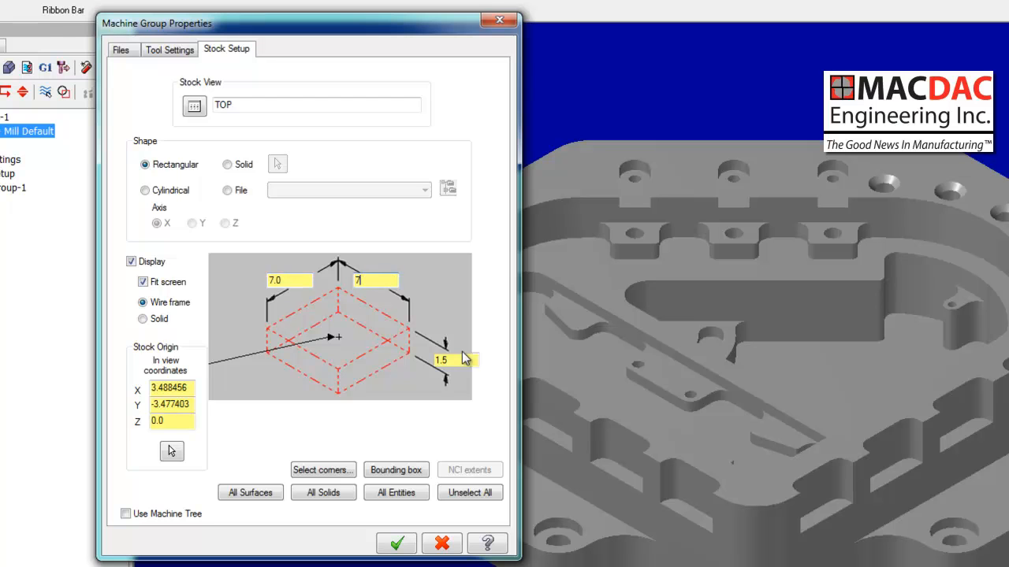
double_click(464, 359)
text(1.75)
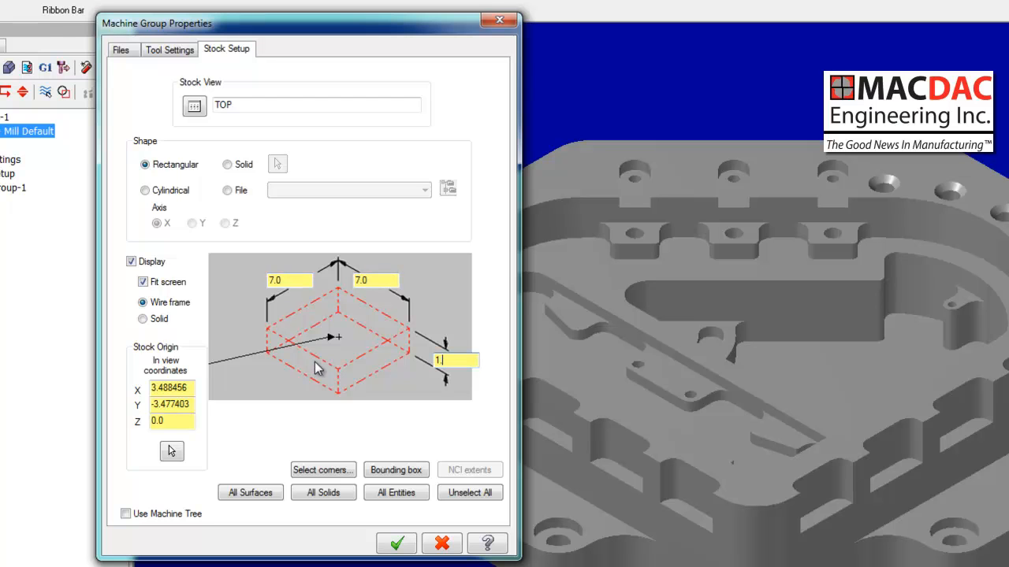
double_click(170, 423)
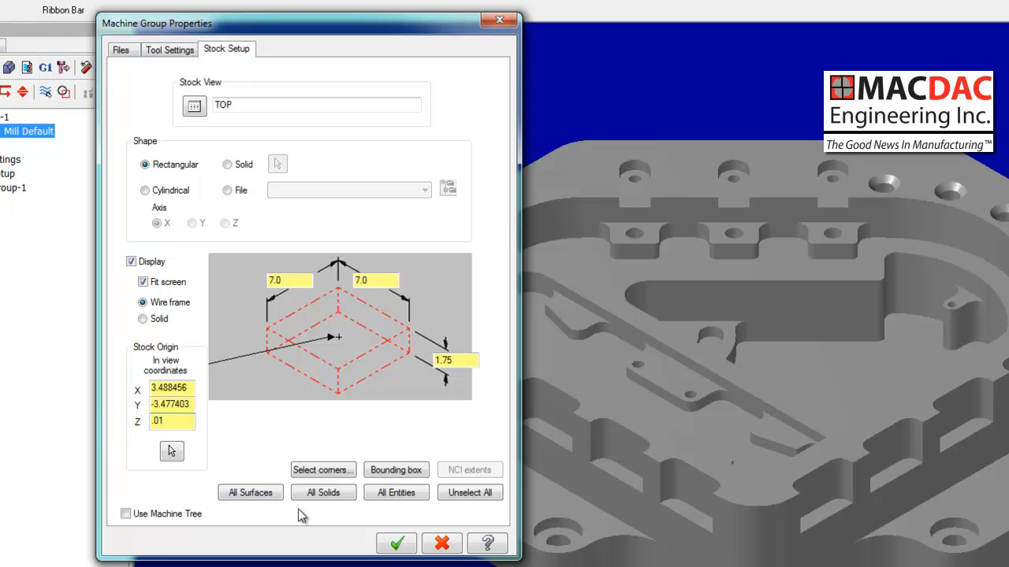
Set the feed calculation to use the material and accept the machine group properties
click(171, 50)
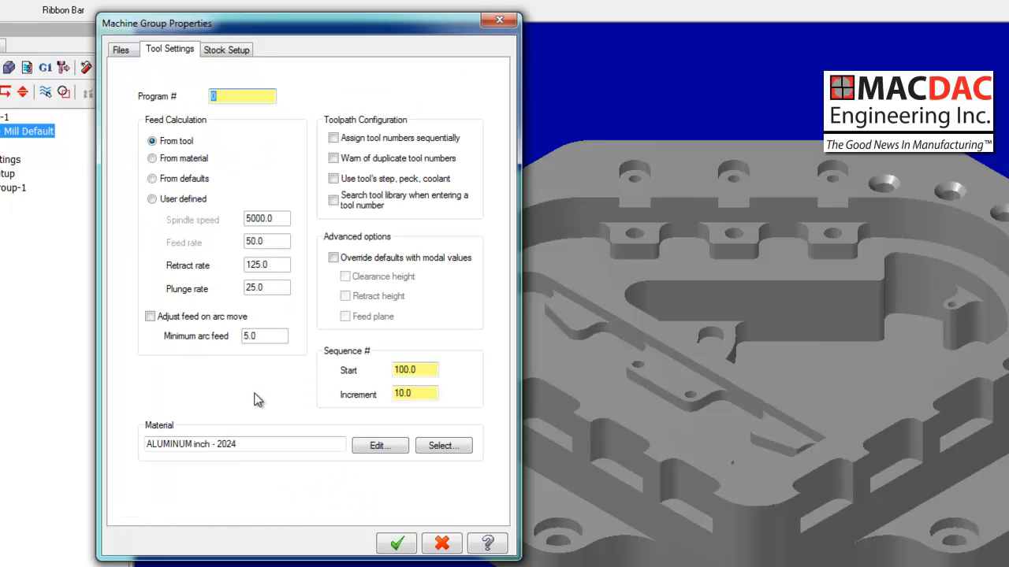
click(153, 158)
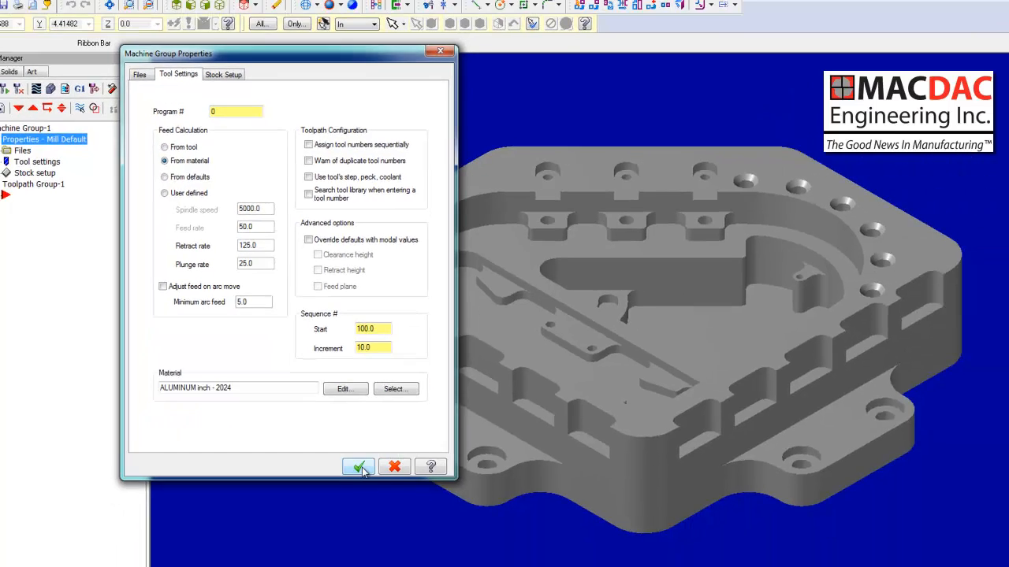
click(396, 543)
Create an FBM Mill toolpath and review its feature detection, facing, roughing and restmill tool settings
click(222, 16)
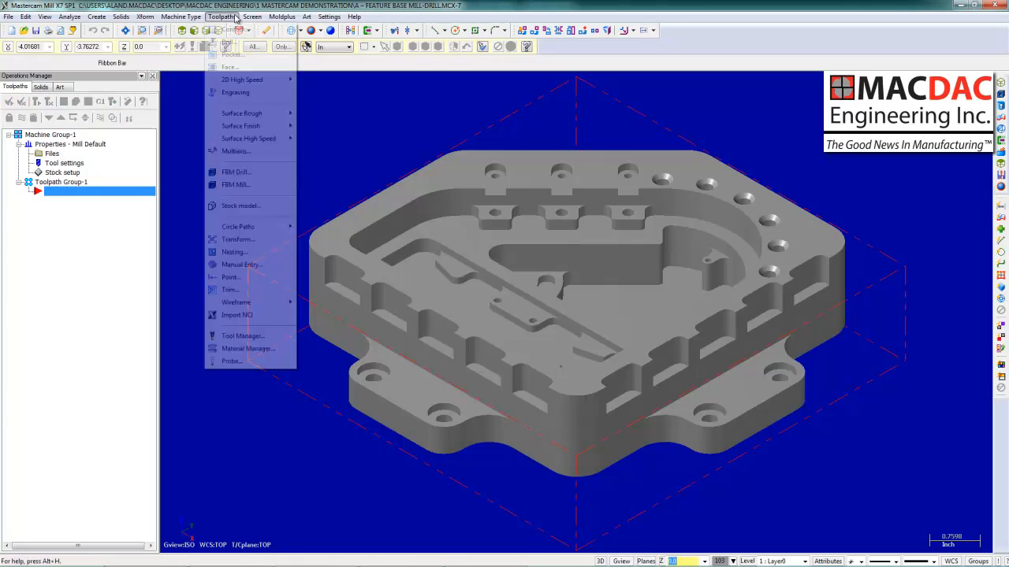
click(239, 184)
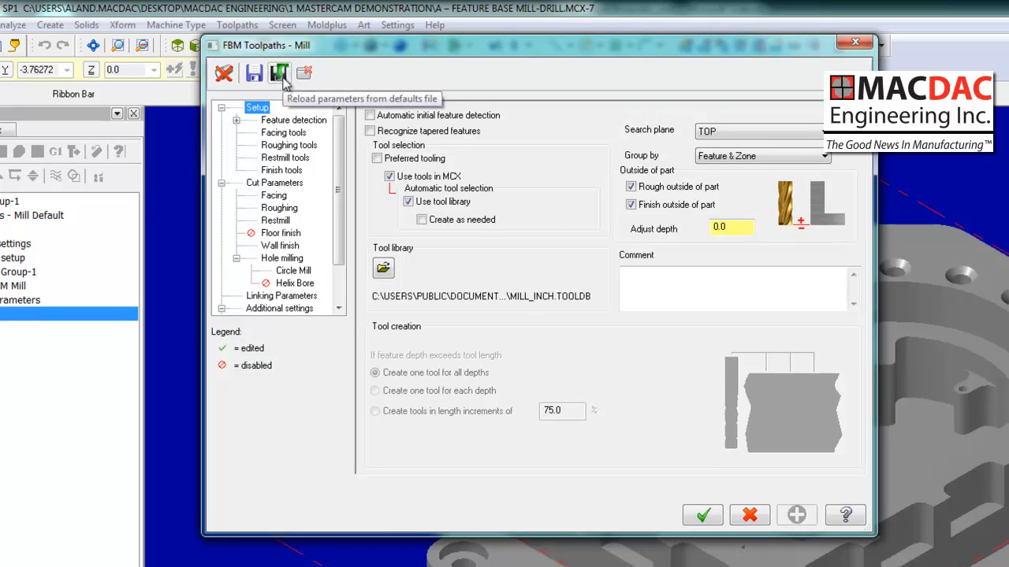
click(286, 119)
click(284, 134)
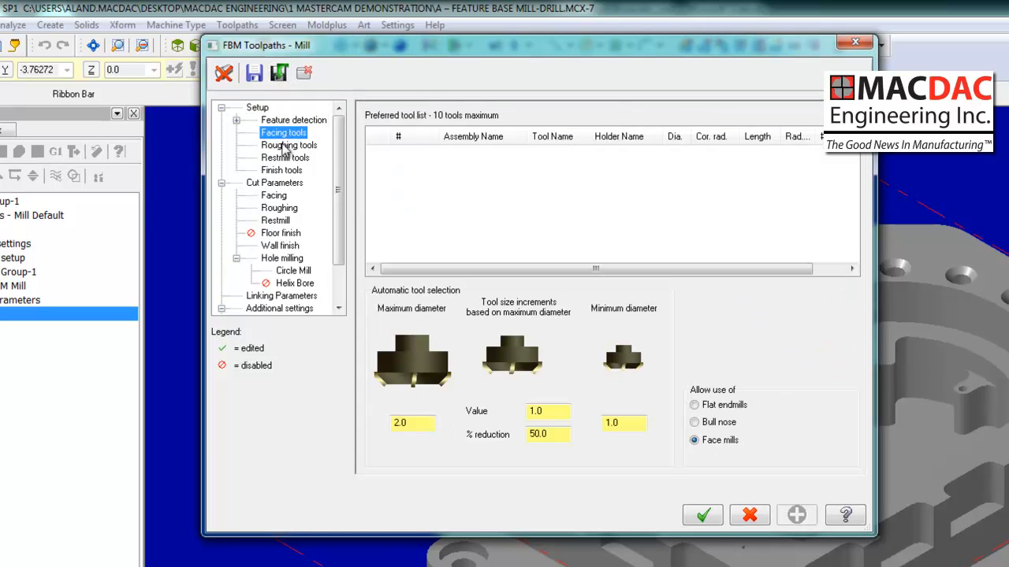
click(286, 146)
click(286, 159)
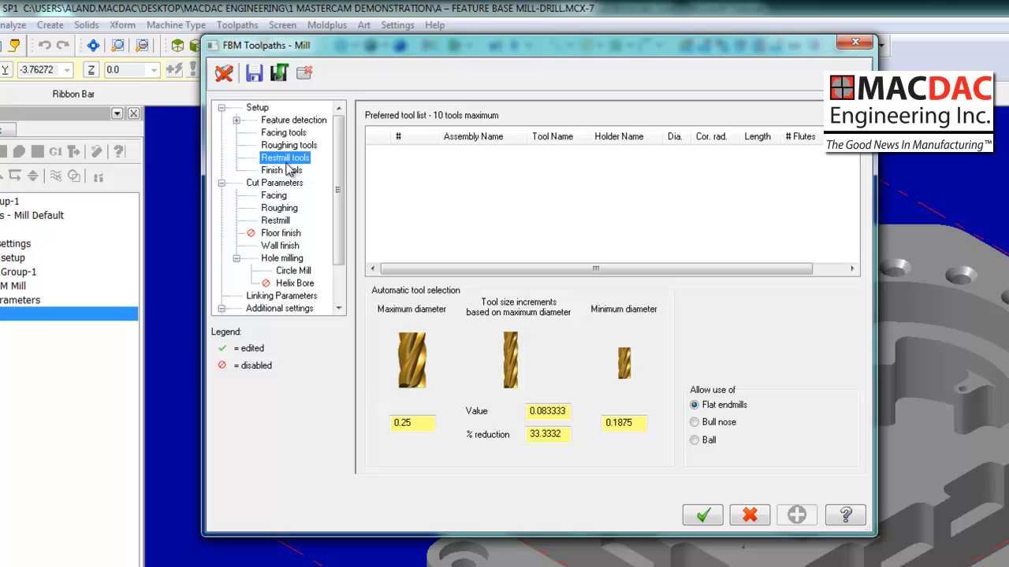
Review the cut and hole milling parameters and generate the FBM Mill operations with the NC name A – FEATURE BASE MILL-DRILL
click(285, 195)
click(286, 209)
click(284, 221)
click(284, 233)
click(284, 246)
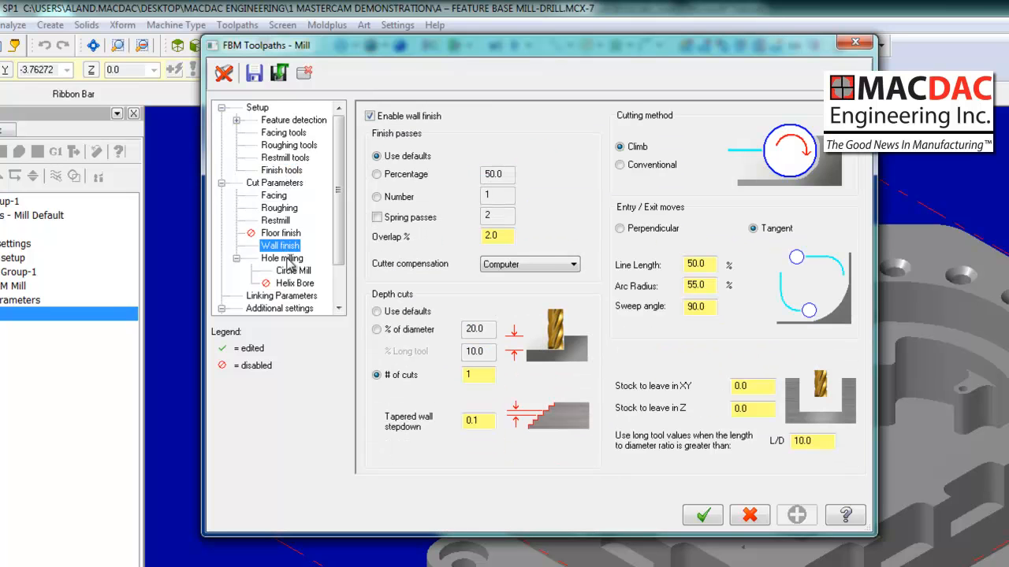
click(284, 259)
click(291, 271)
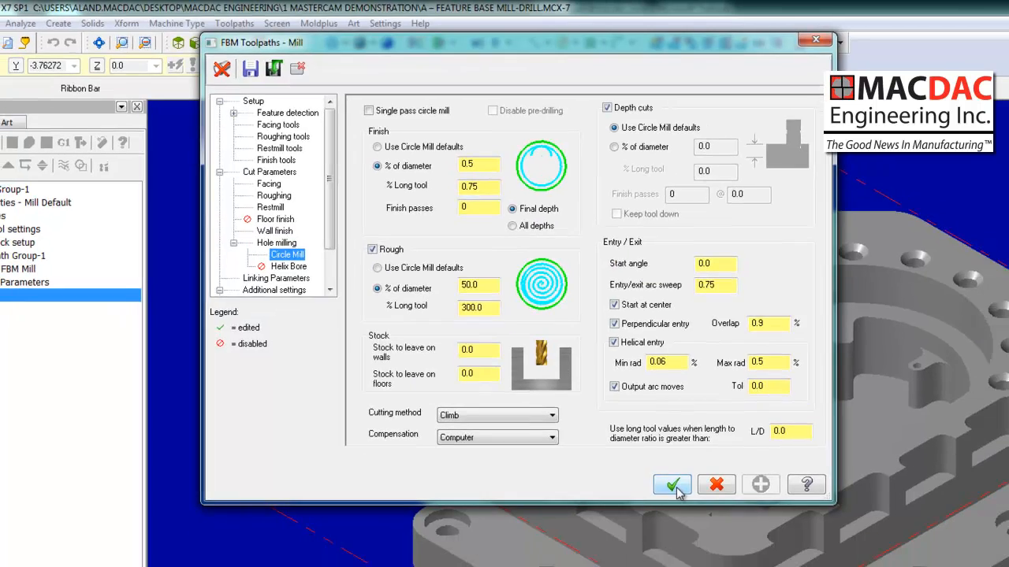
click(672, 484)
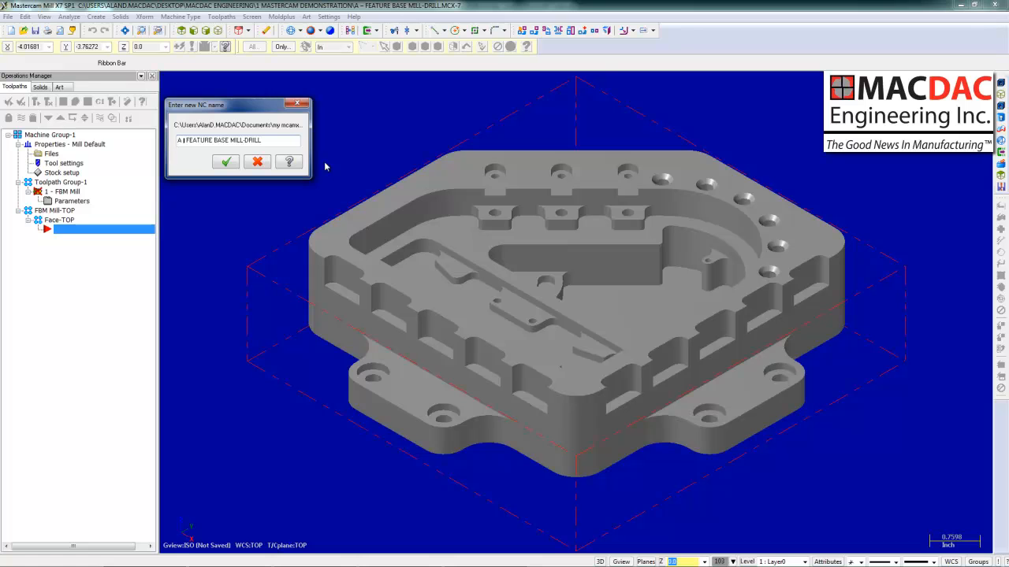
click(226, 162)
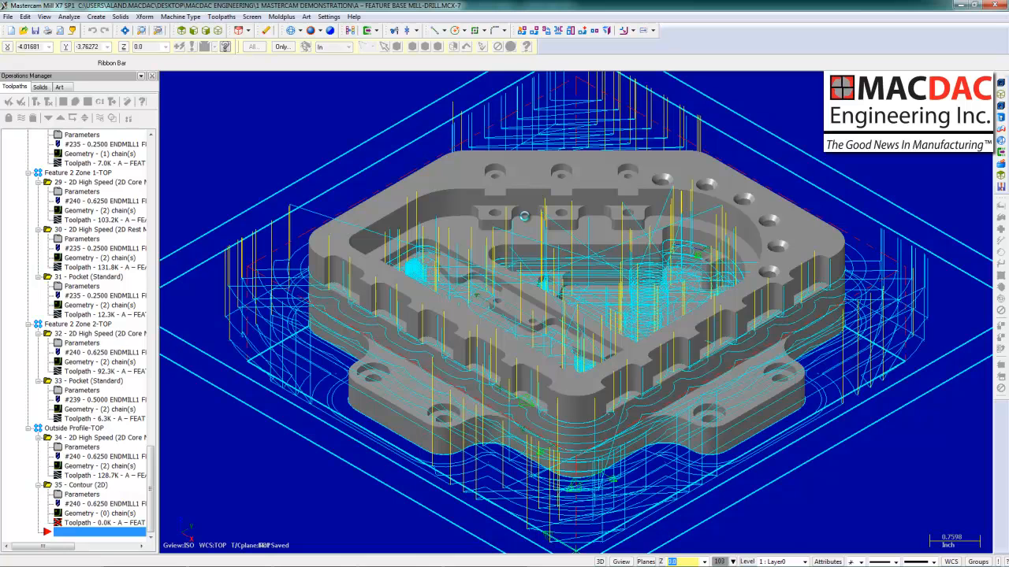
Create an FBM Drill toolpath and keep its hole detection limited to the TOP plane
click(224, 17)
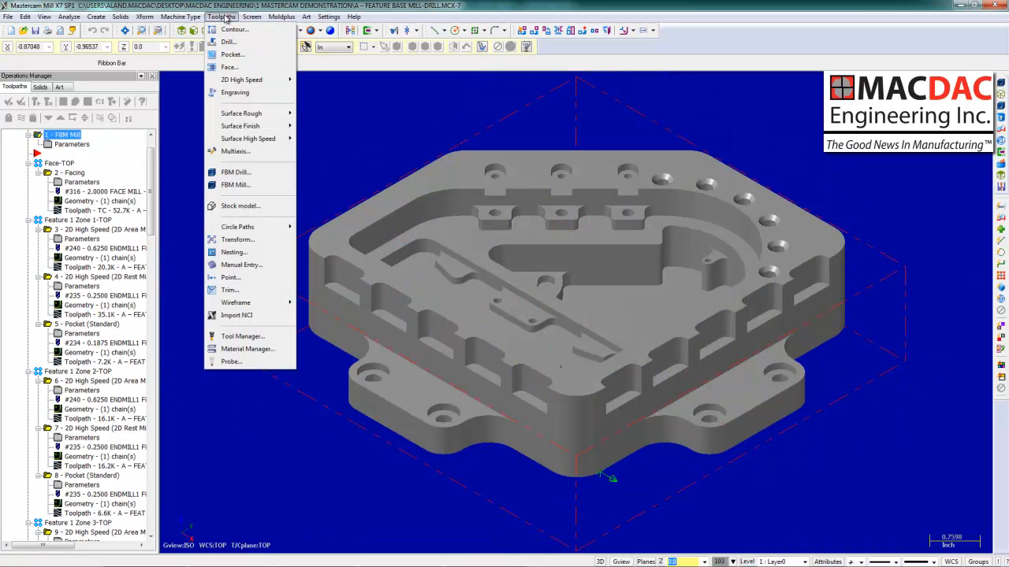
click(241, 173)
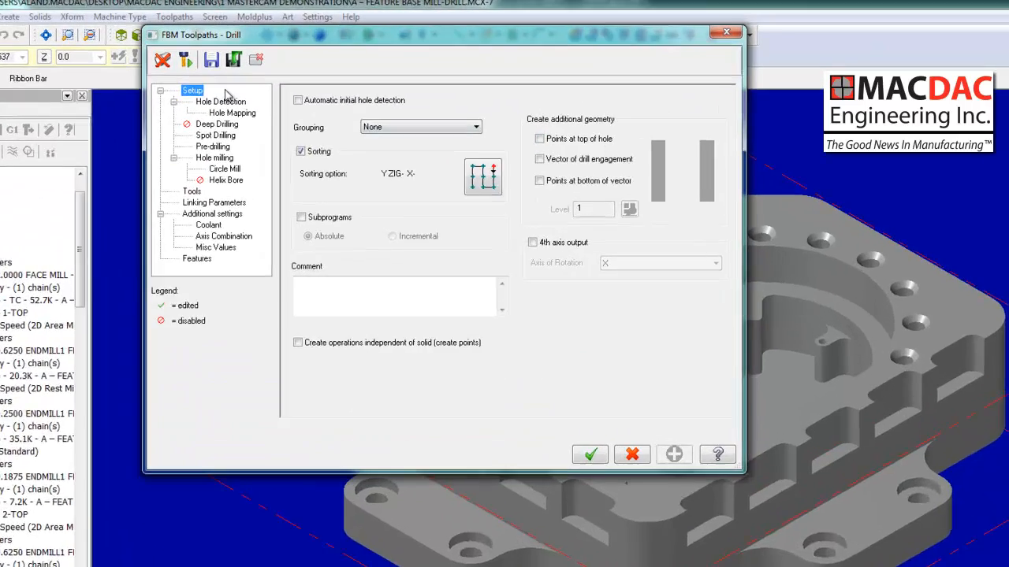
click(246, 81)
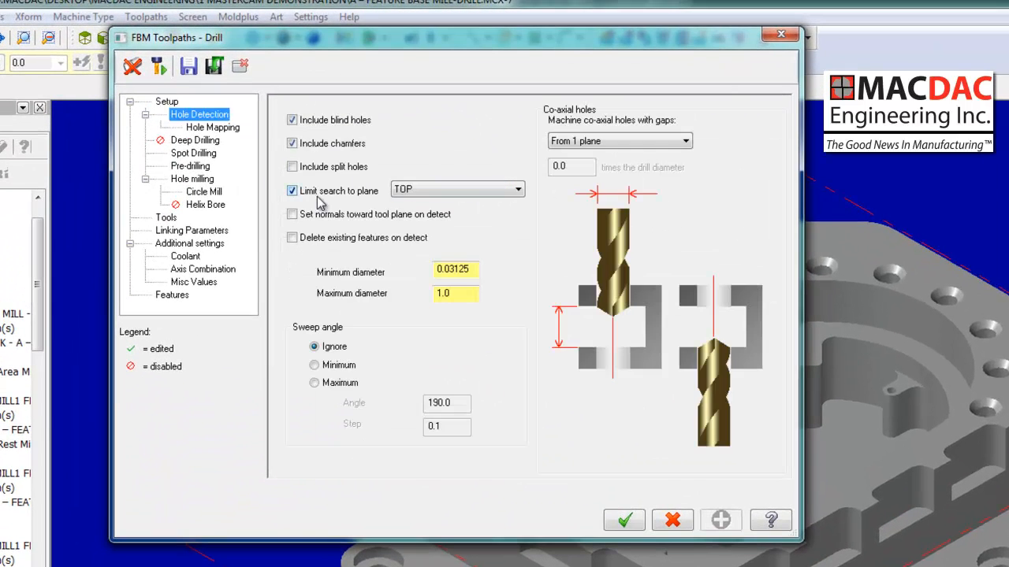
click(478, 192)
click(479, 194)
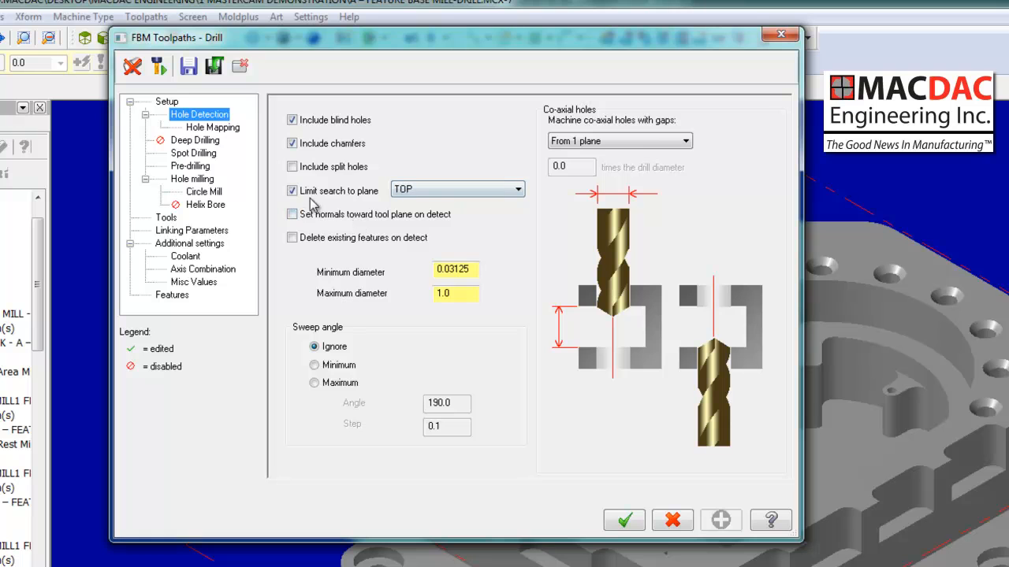
Review the FBM Drill settings for hole mapping, deep drilling, spot drilling, pre-drilling and circle milling
click(211, 127)
click(197, 140)
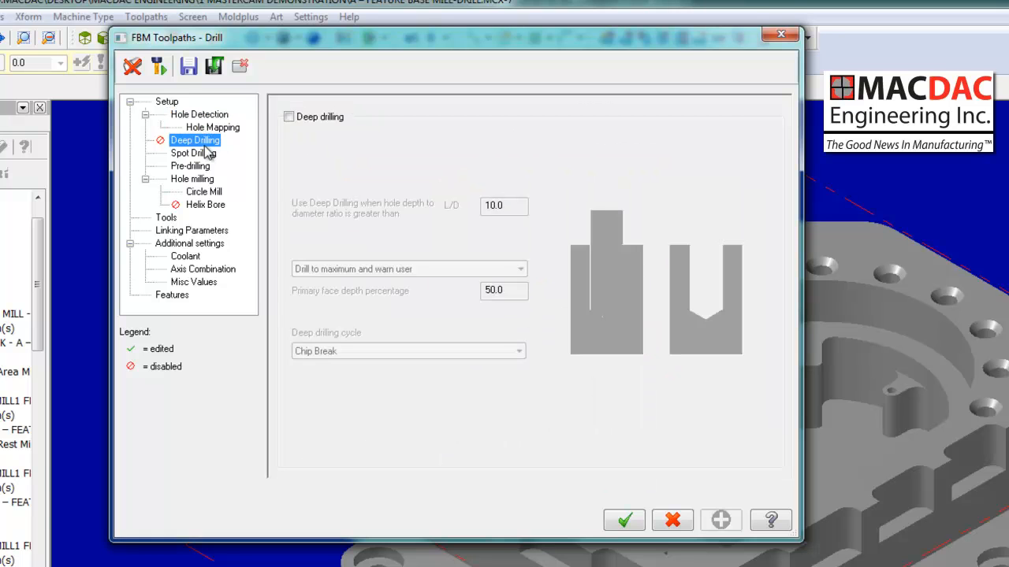
click(204, 154)
click(207, 166)
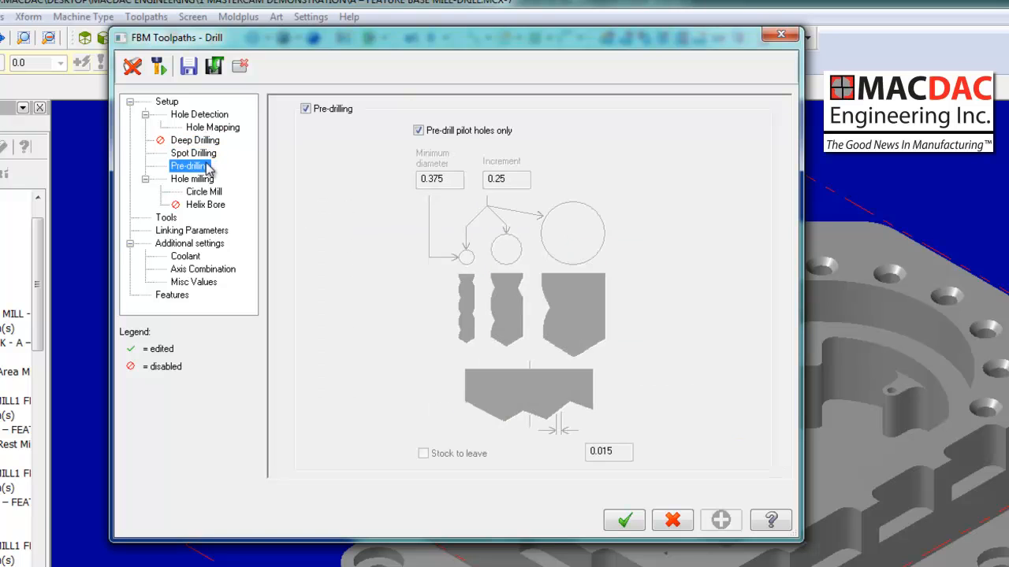
click(197, 180)
click(205, 192)
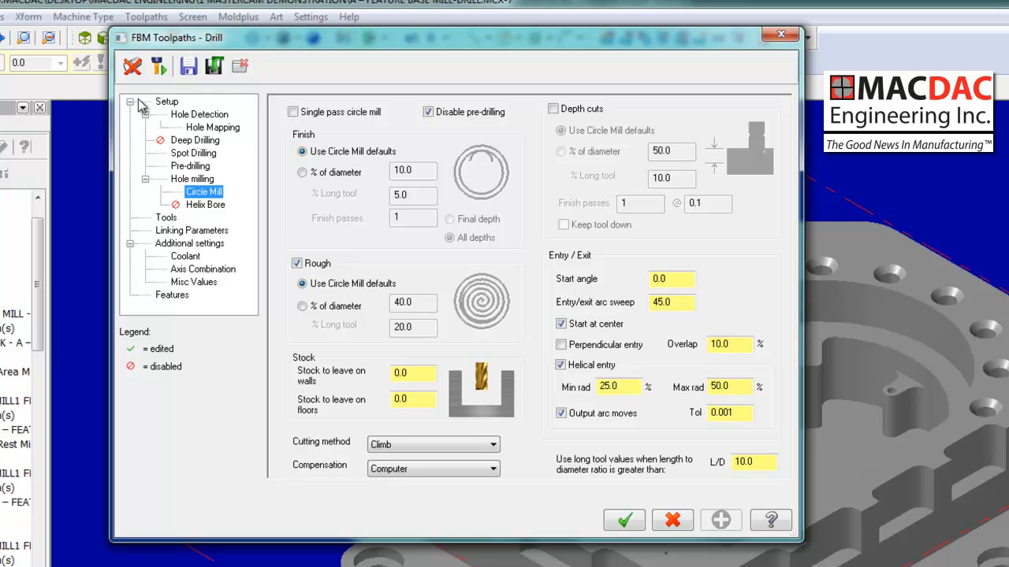
click(197, 127)
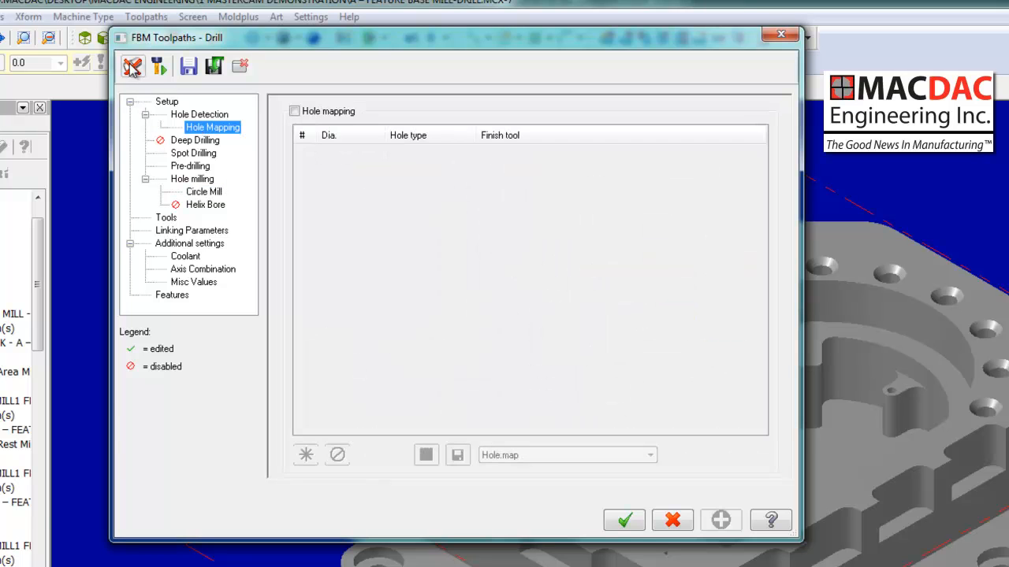
Detect the holes for drilling, sort the feature list by hole type and examine the assigned finish tools
click(172, 295)
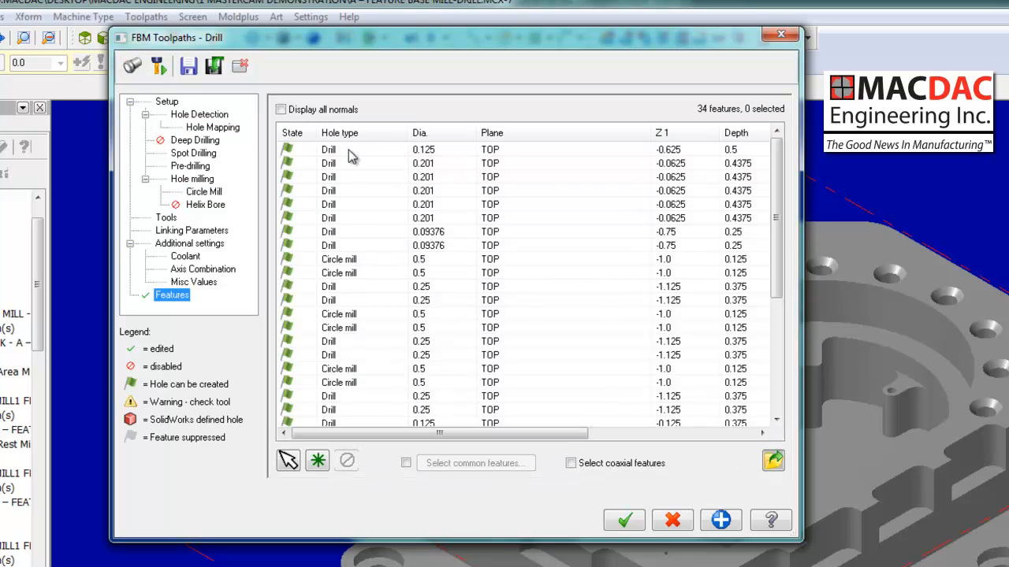
click(353, 136)
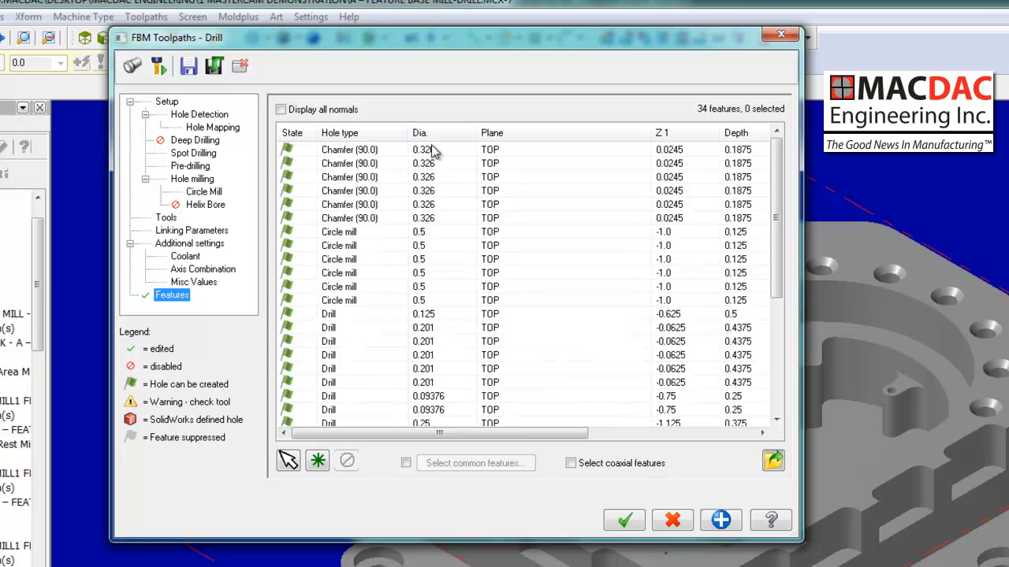
drag(528, 433, 645, 405)
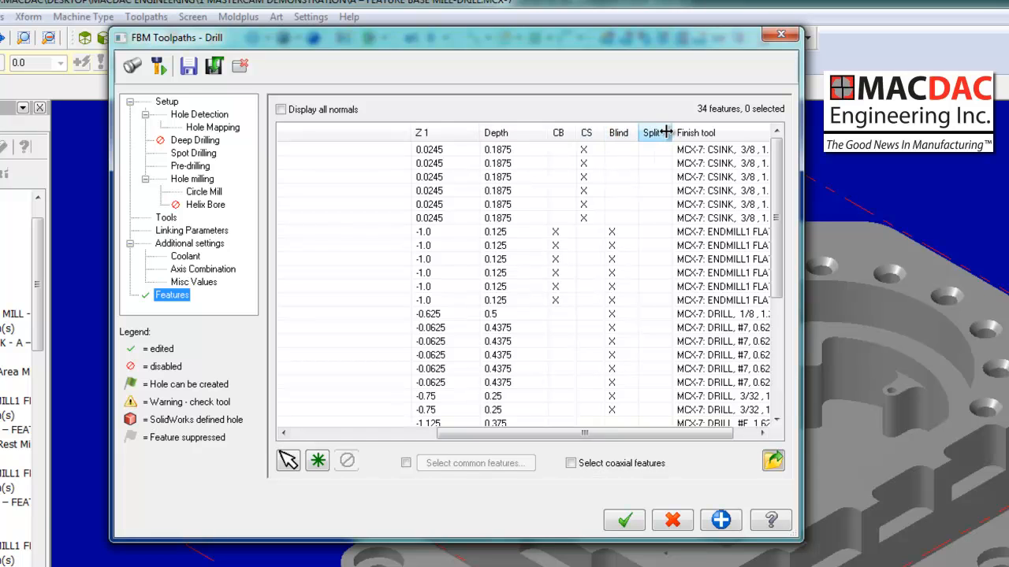
Change the hole type of the five consecutively listed 0.201-diameter drill features to Tap RH
drag(603, 435, 378, 446)
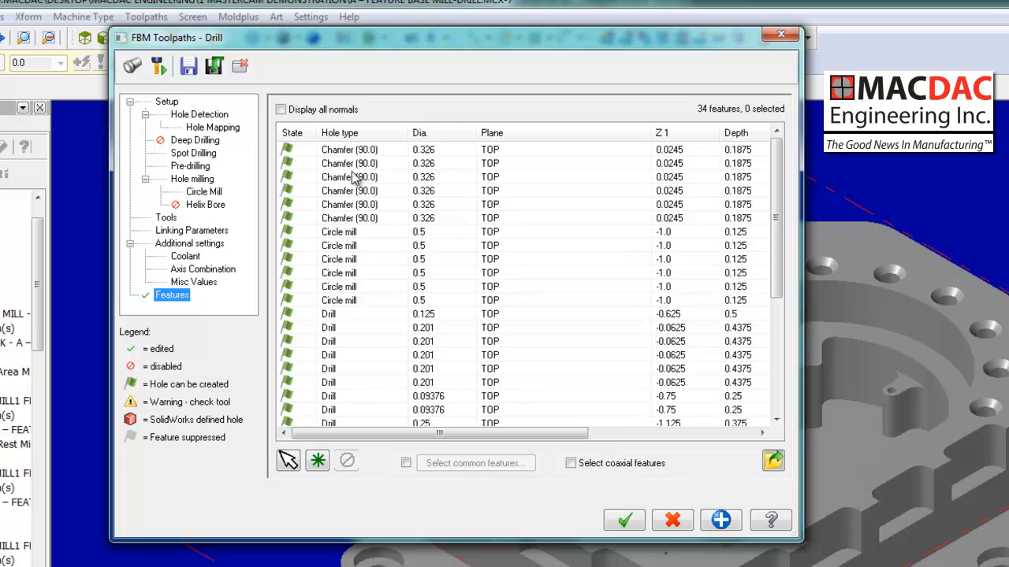
click(322, 328)
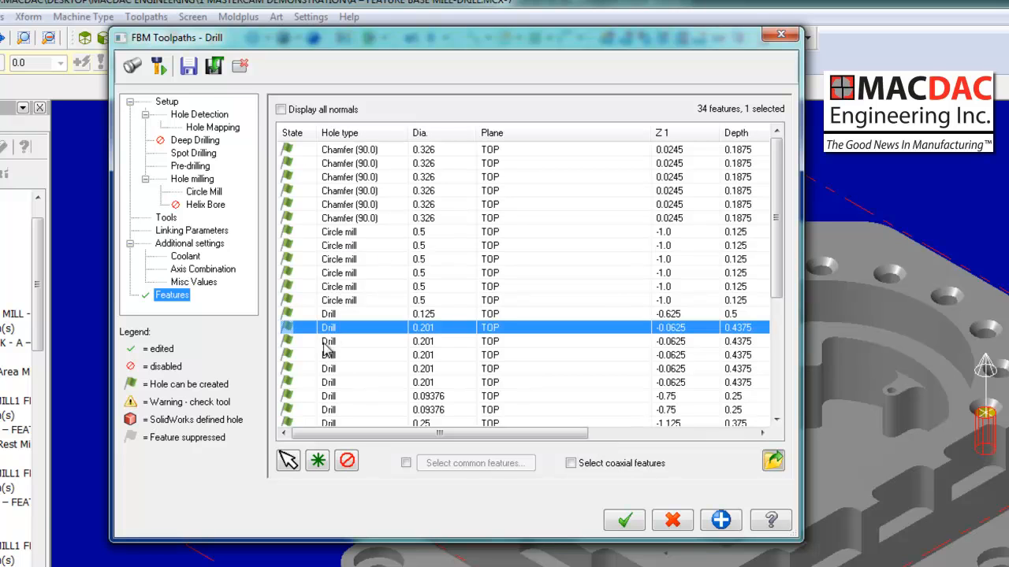
shift+click(331, 384)
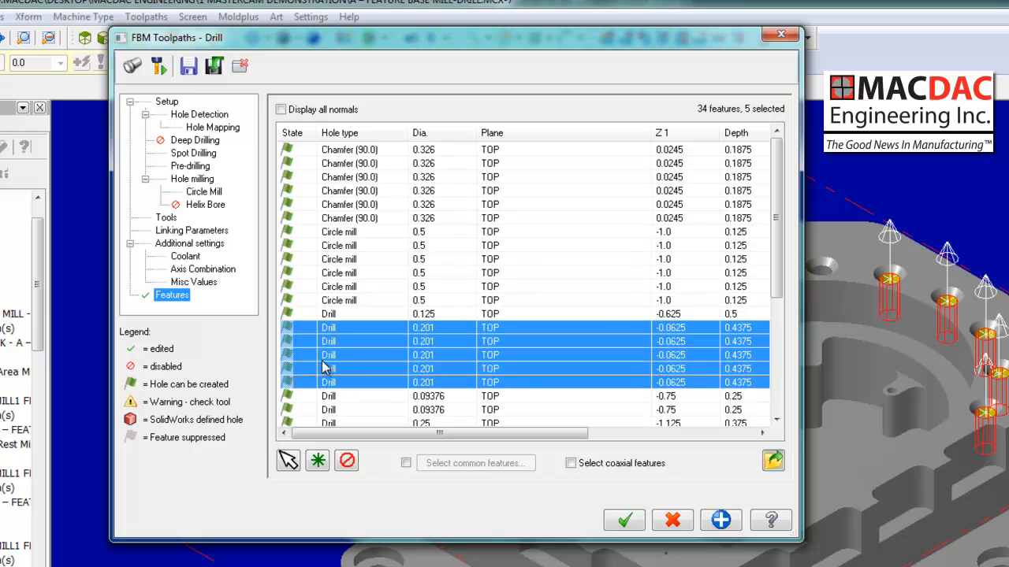
right_click(323, 357)
mouse_move(374, 366)
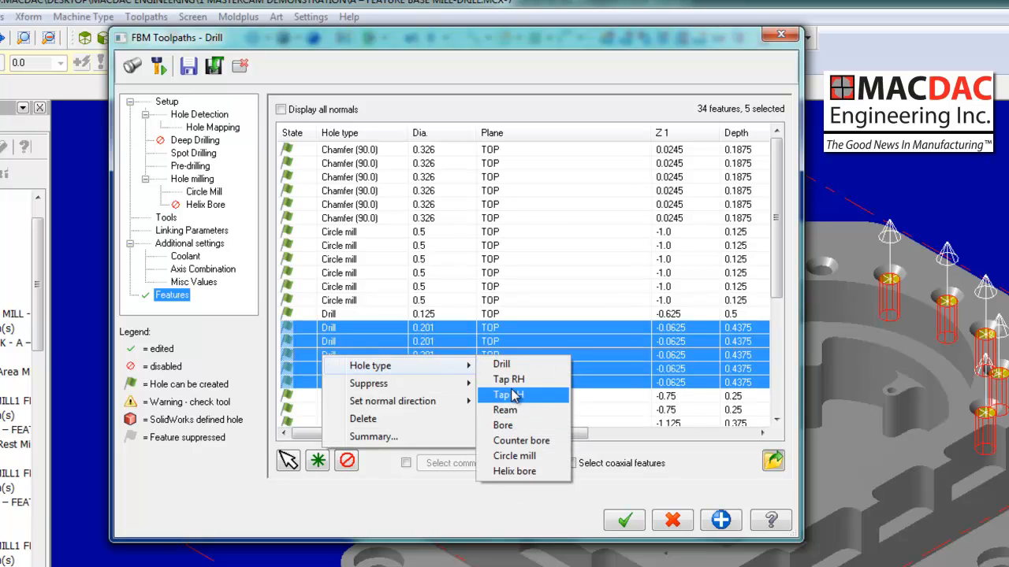
click(510, 380)
Assign the MCX-7 TAP RH, 1/4-20 UNC as the finish tool for the five tapped holes
drag(471, 433, 692, 450)
right_click(693, 364)
mouse_move(724, 369)
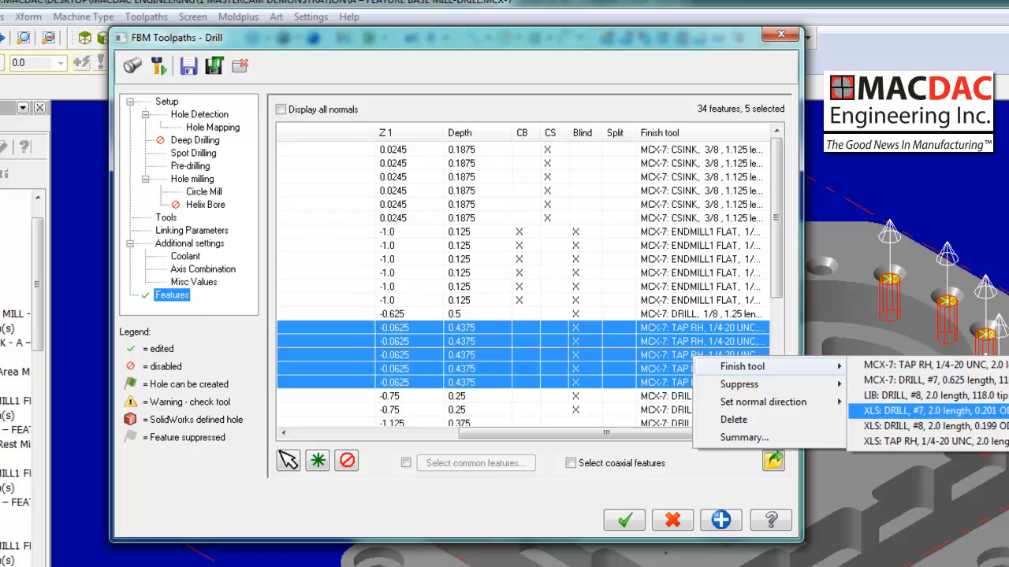
click(997, 372)
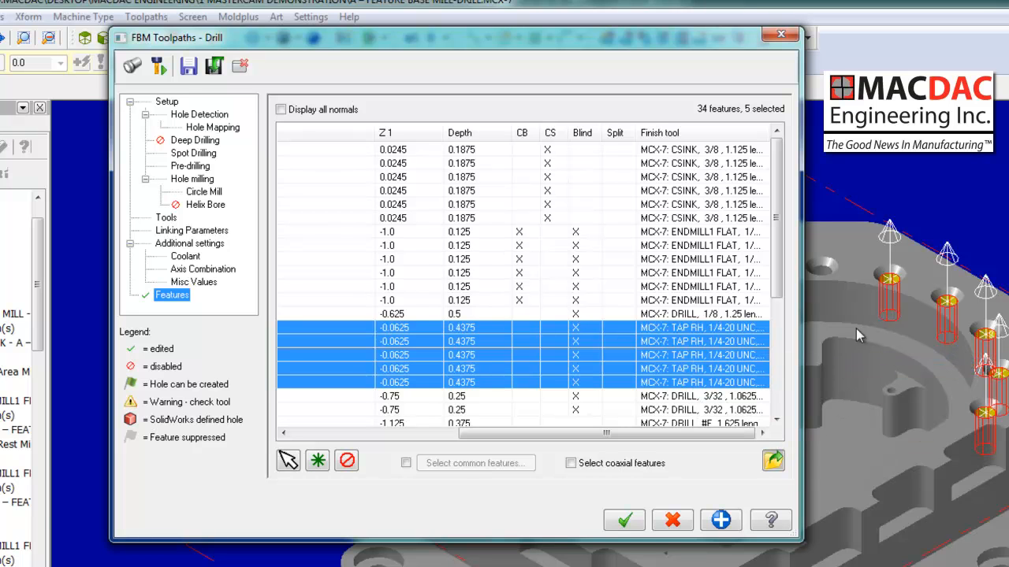
Change the hole type of the six 0.25-diameter drill features to Ream and generate the FBM Drill operations
scroll(725, 354, down, 4)
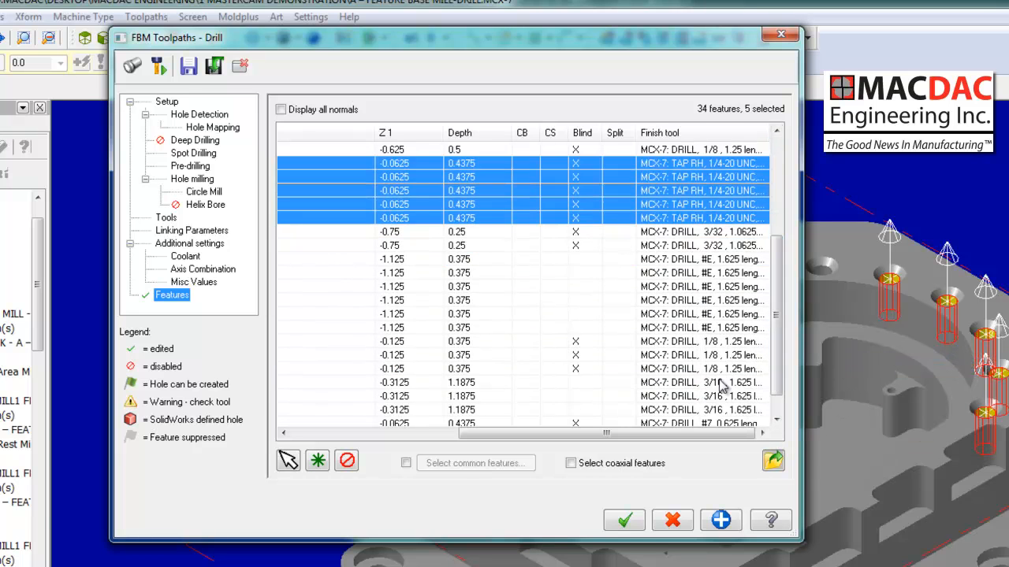
drag(628, 433, 457, 450)
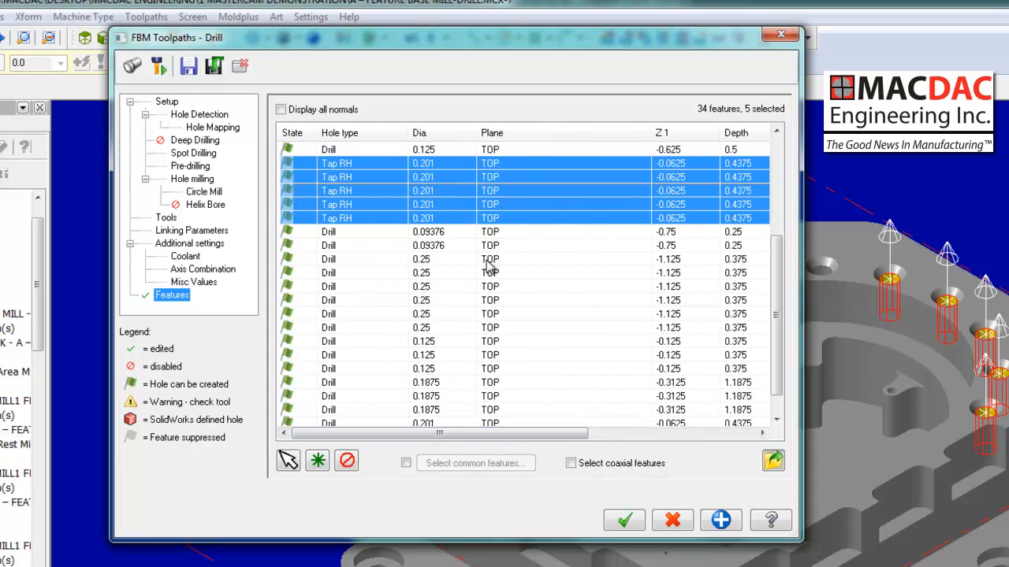
click(330, 260)
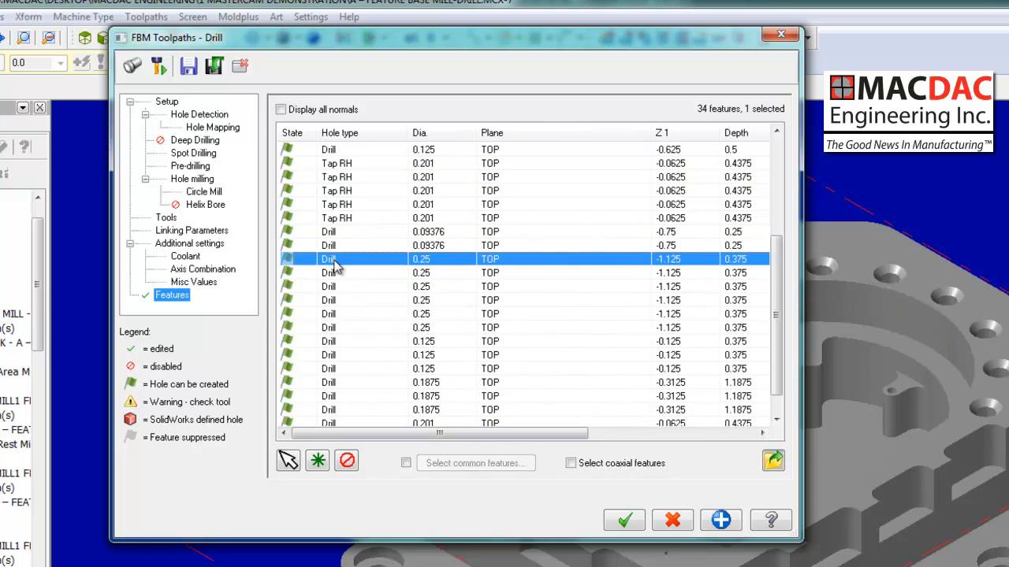
ctrl+click(328, 330)
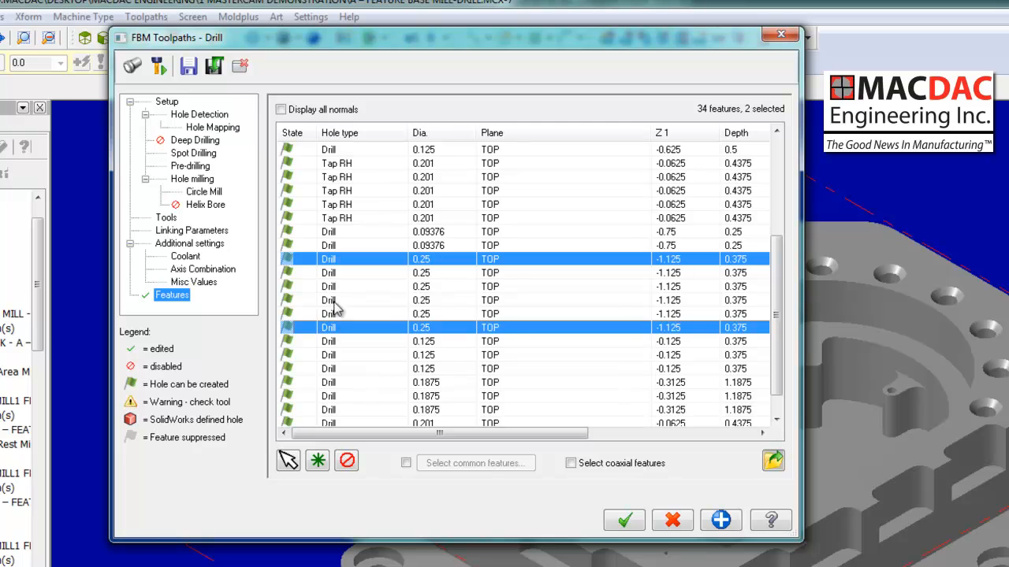
shift+click(334, 262)
right_click(339, 273)
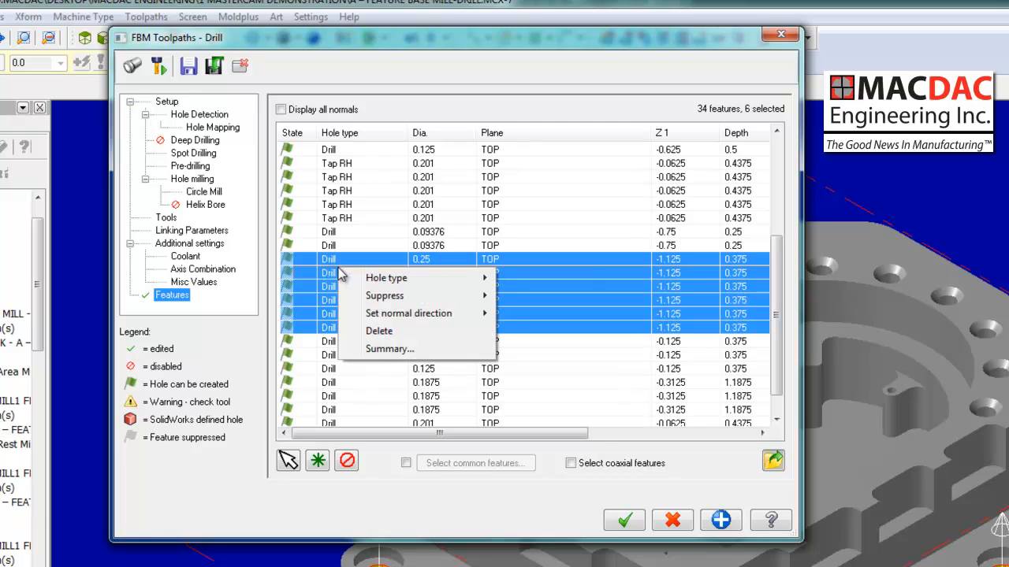
mouse_move(411, 282)
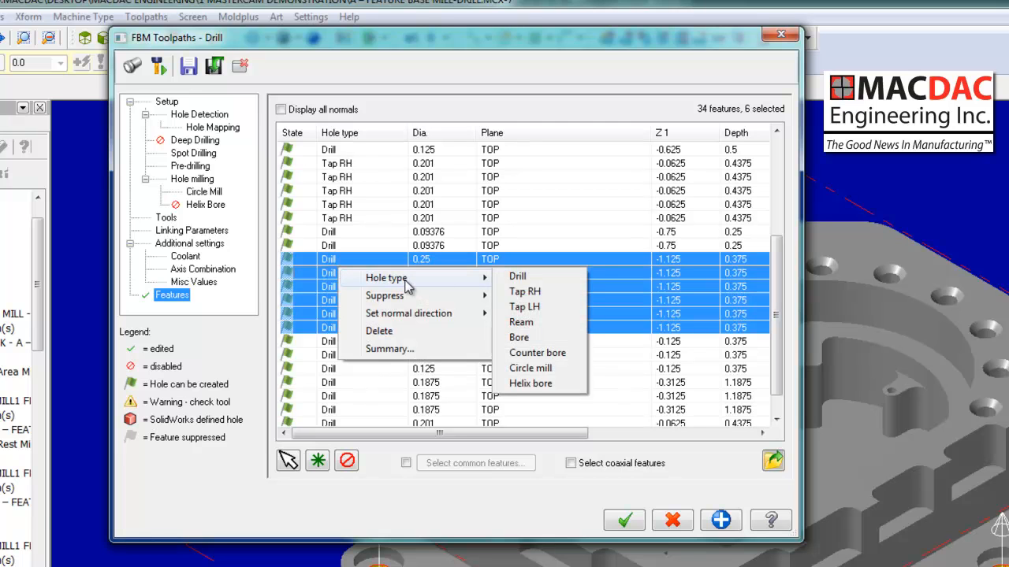
click(523, 324)
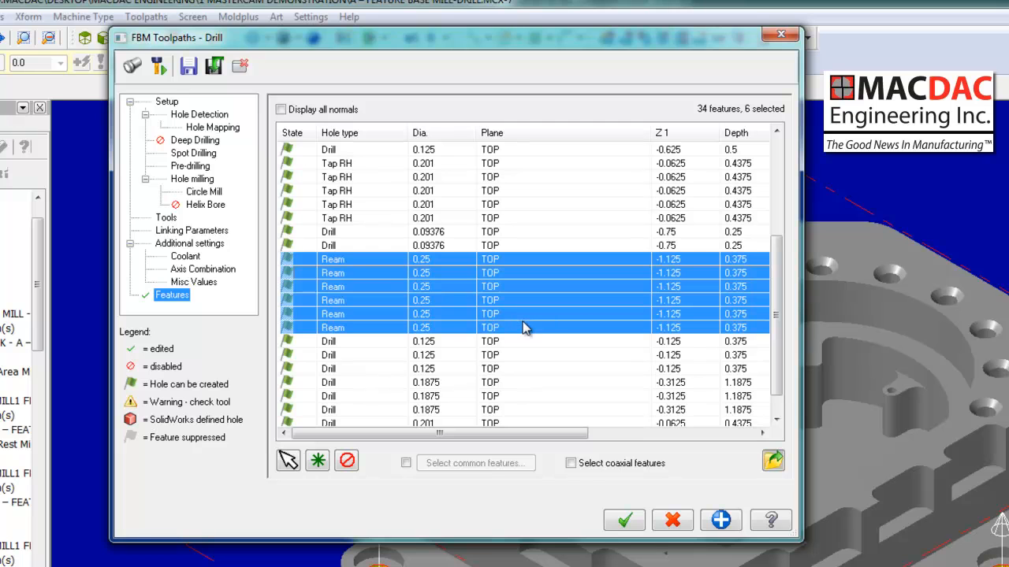
click(623, 528)
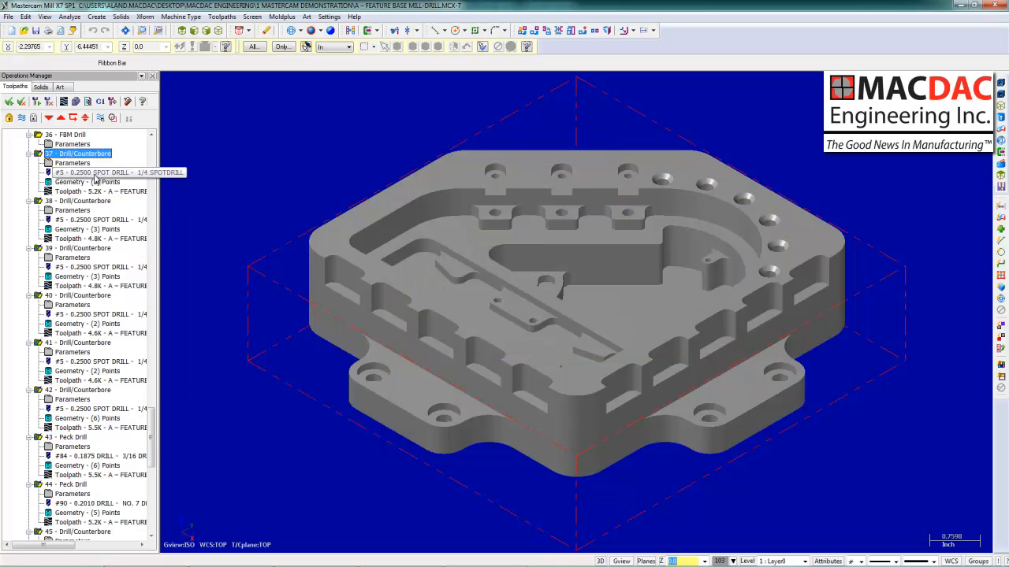
drag(151, 432, 148, 510)
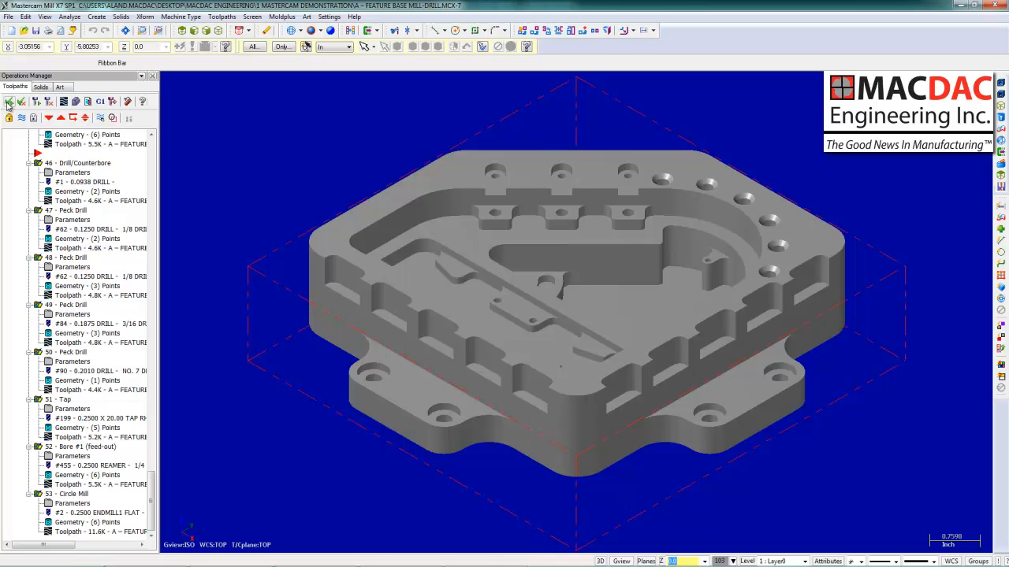
Verify the milling and drilling toolpaths by playing the stock removal simulation, reducing the playback speed near the drilling moves
click(75, 102)
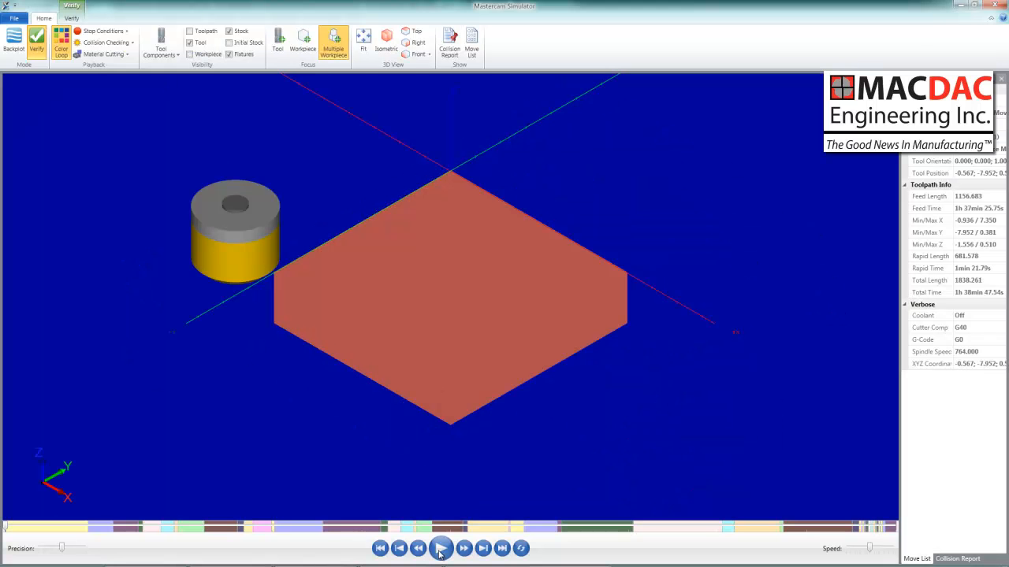
click(442, 549)
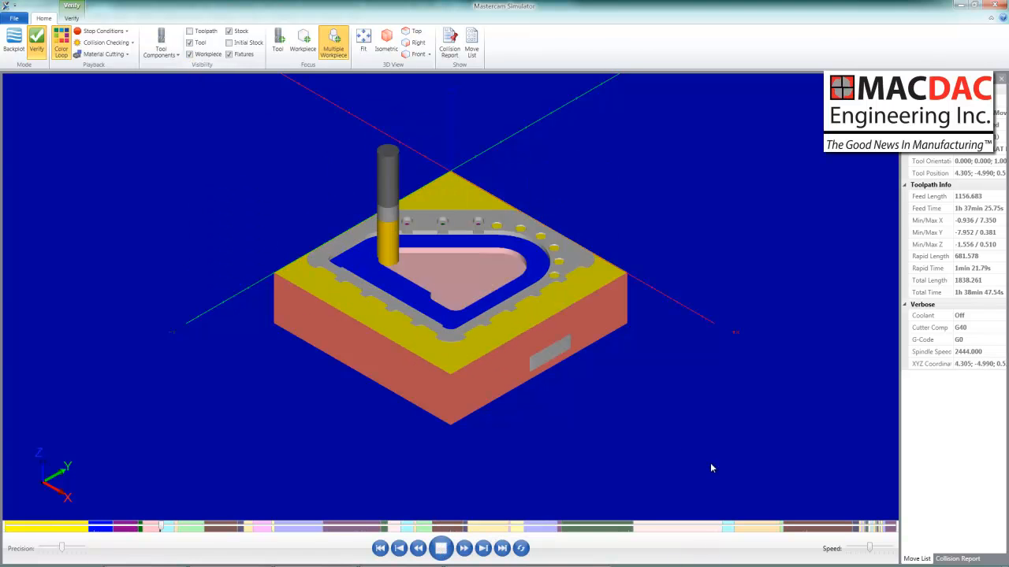
drag(873, 554, 867, 553)
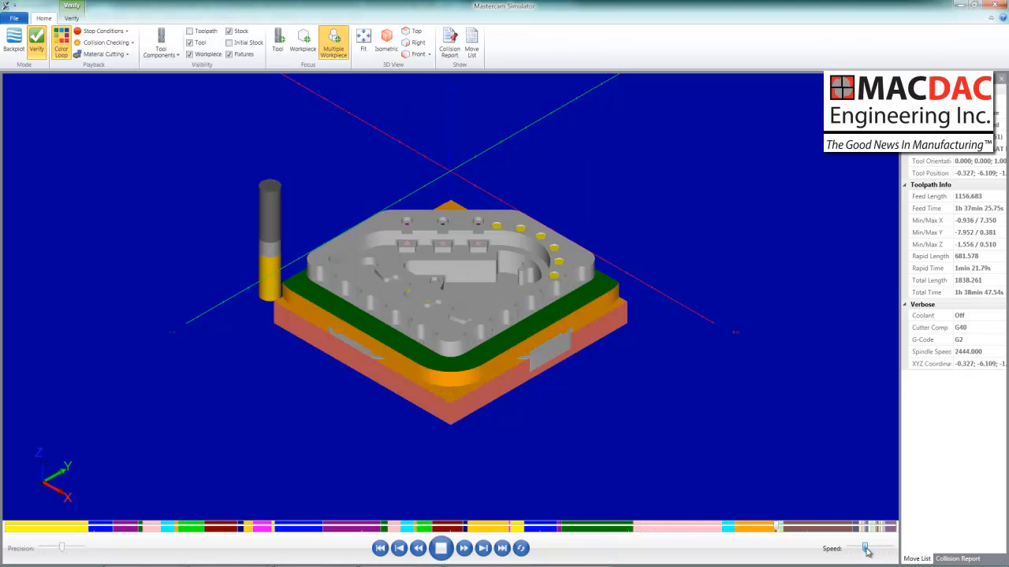
drag(867, 552, 847, 554)
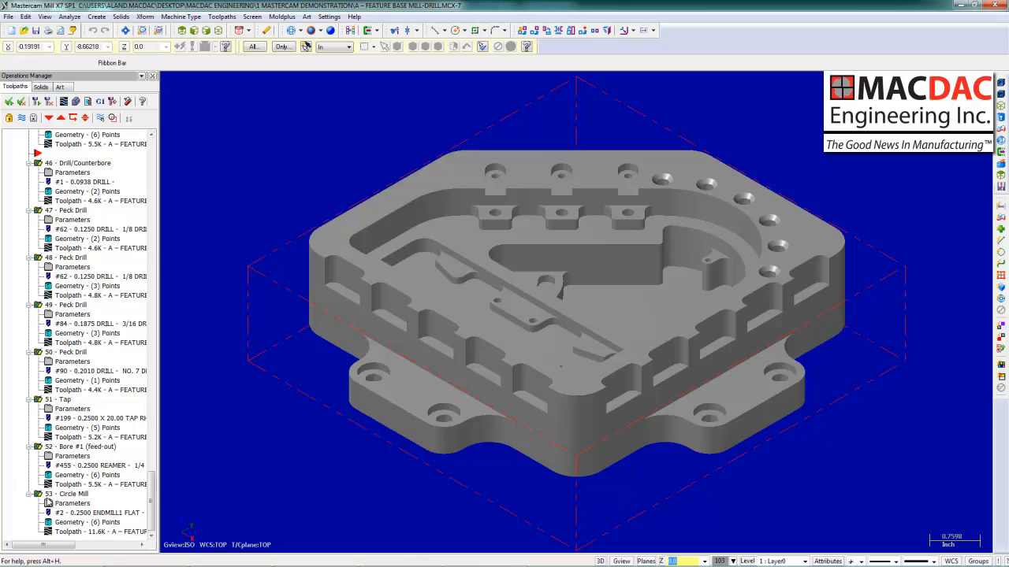
drag(149, 497, 137, 160)
middle_drag(564, 451, 561, 482)
scroll(564, 272, up, 1)
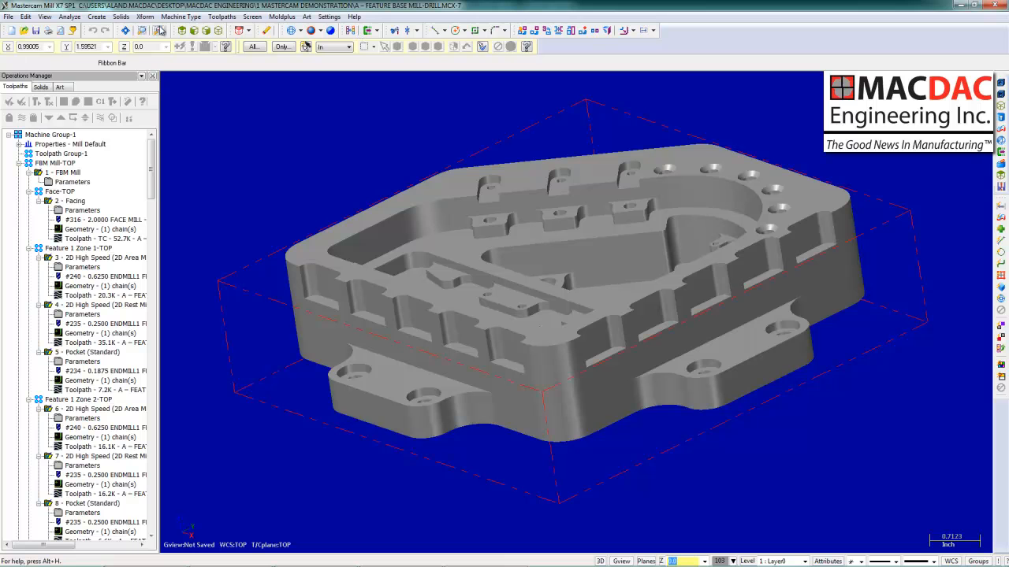
click(218, 31)
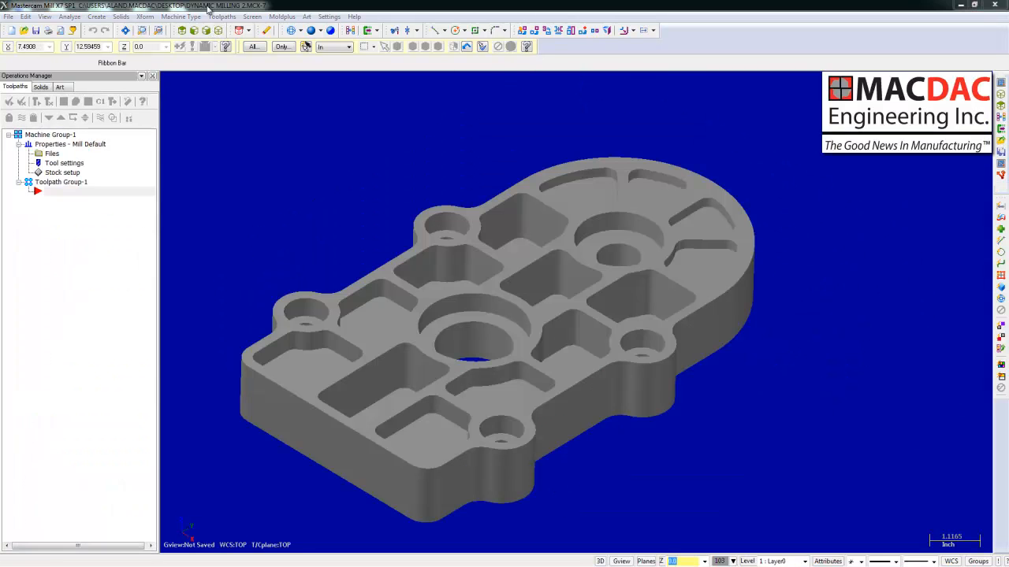
Create a 2D High Speed Dynamic Area toolpath with the NC name DYNAMIC MILLING 2
click(222, 16)
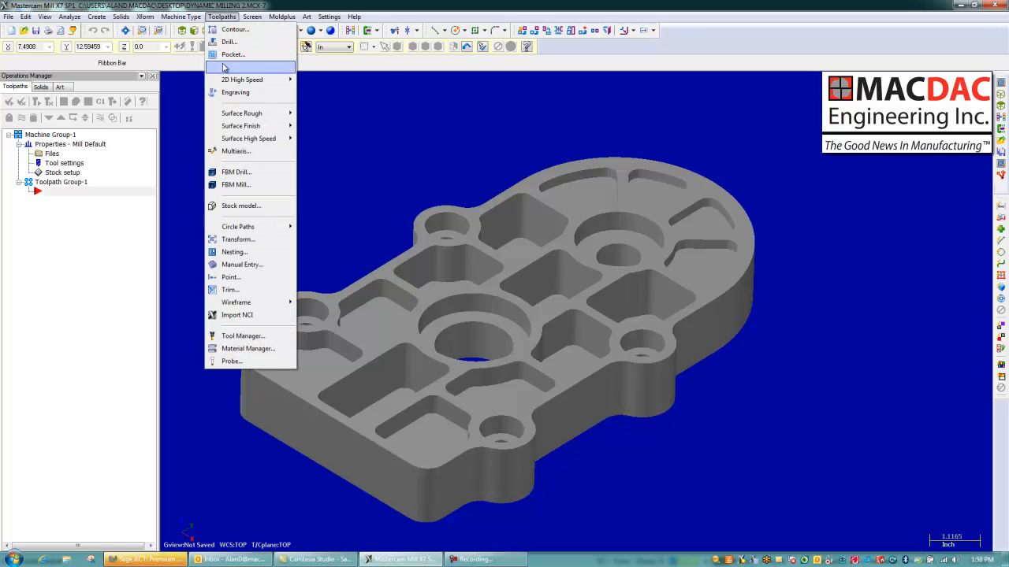
mouse_move(252, 80)
click(351, 97)
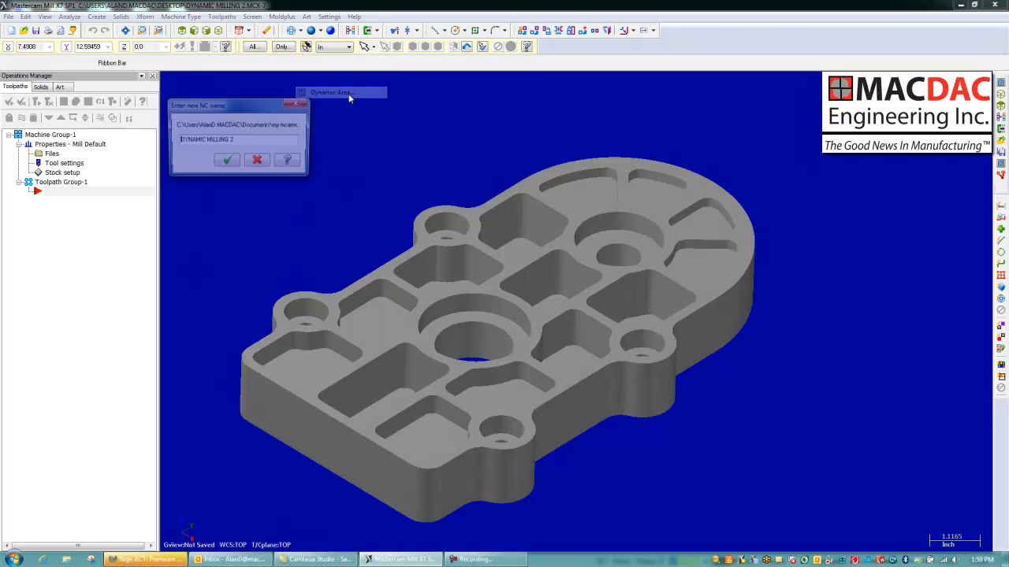
click(227, 162)
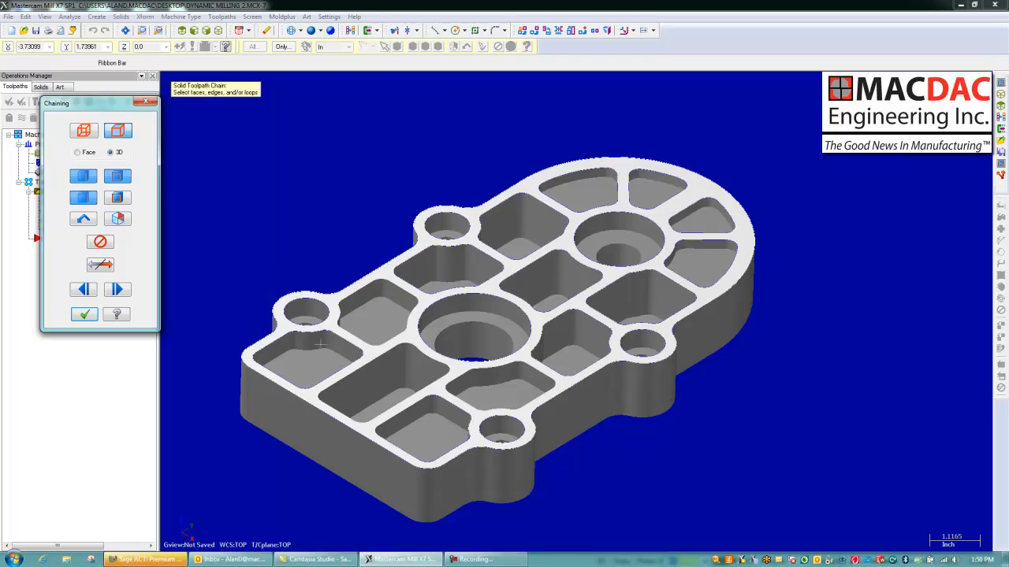
Chain the floor faces of all fourteen pockets and treat them as multiple machining regions
click(308, 365)
click(430, 433)
click(500, 393)
click(571, 361)
click(372, 319)
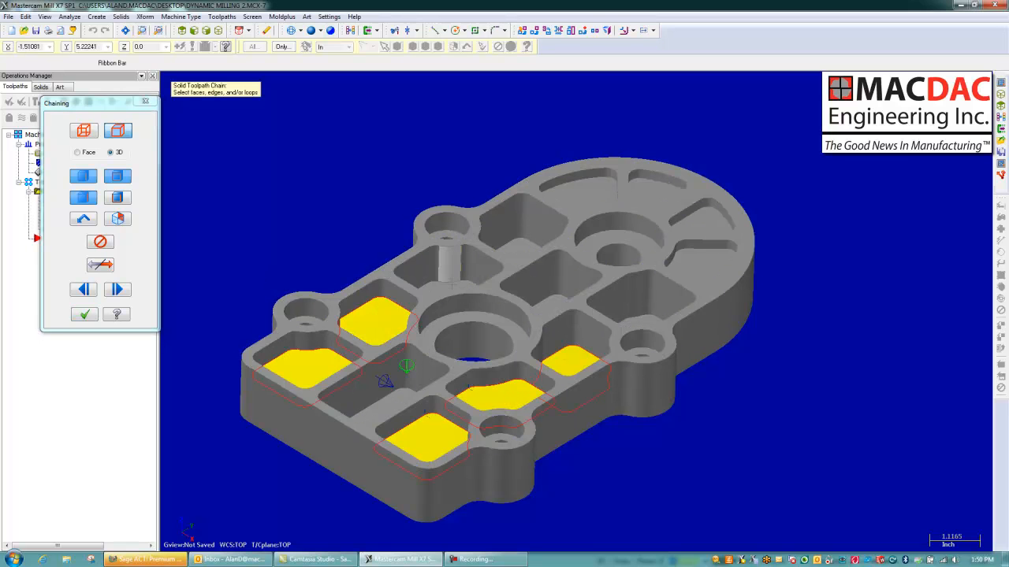
click(435, 285)
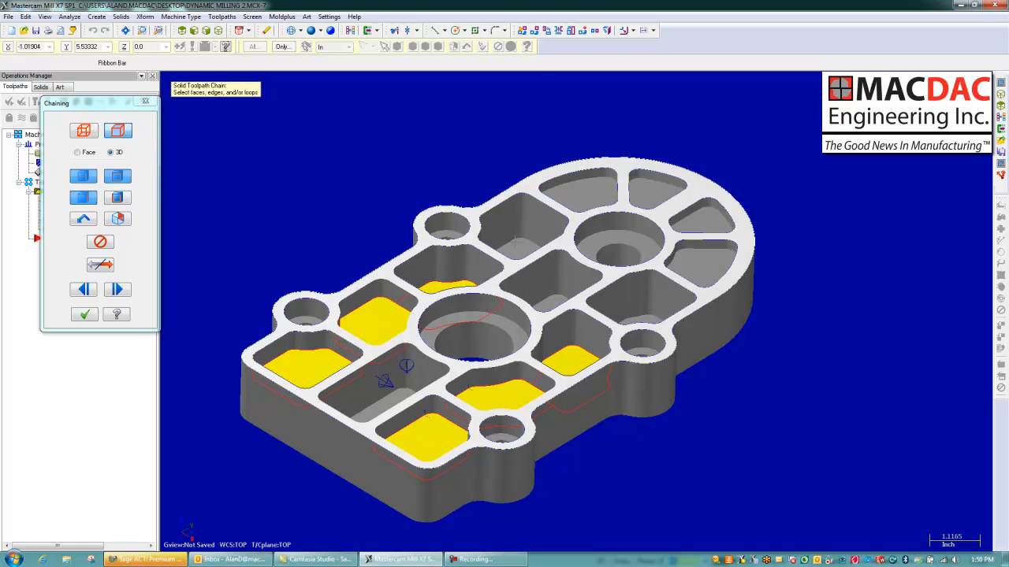
click(516, 249)
click(593, 198)
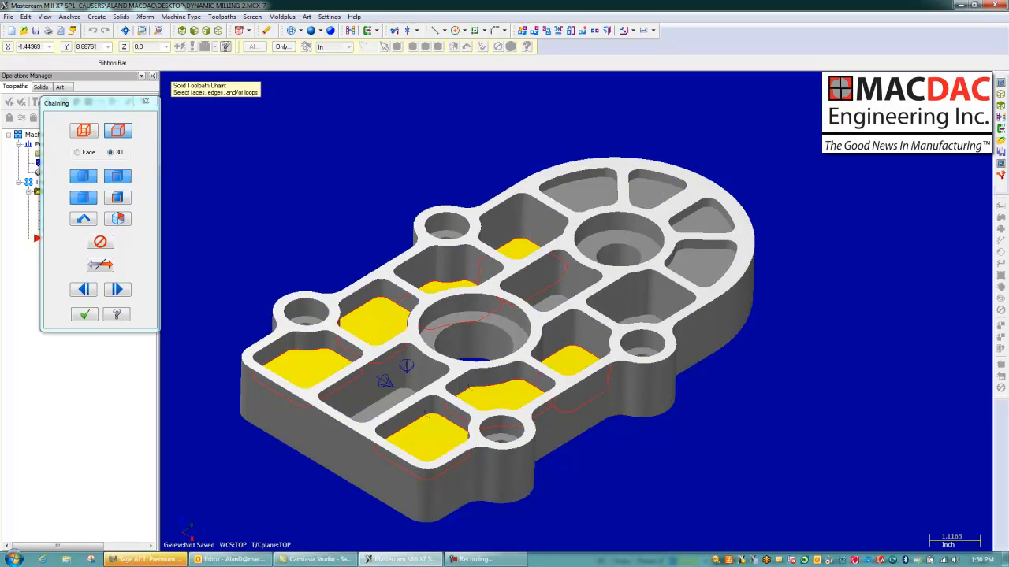
click(654, 196)
click(703, 218)
click(701, 271)
middle_drag(655, 308, 658, 323)
scroll(658, 323, up, 1)
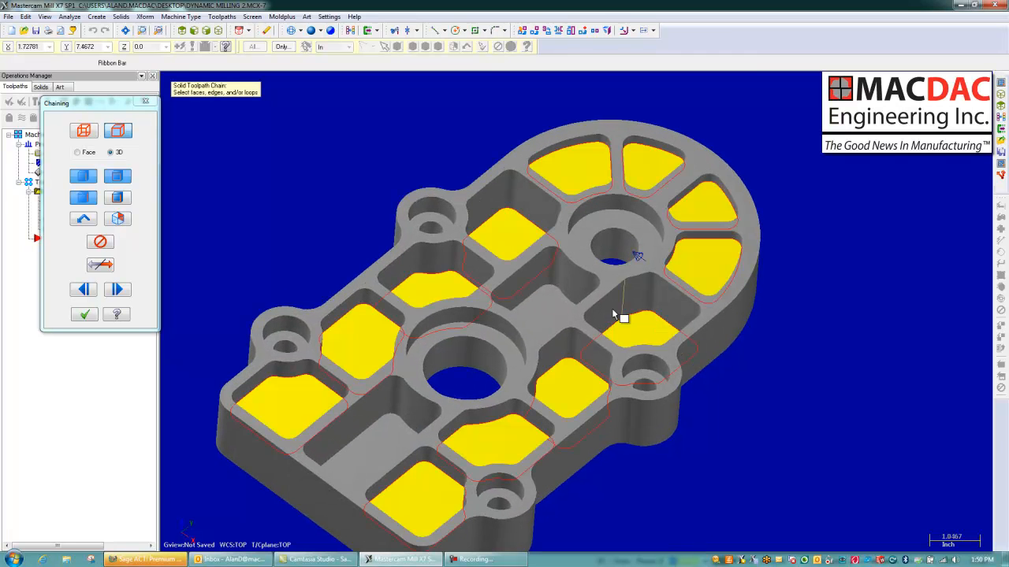
click(547, 306)
click(358, 457)
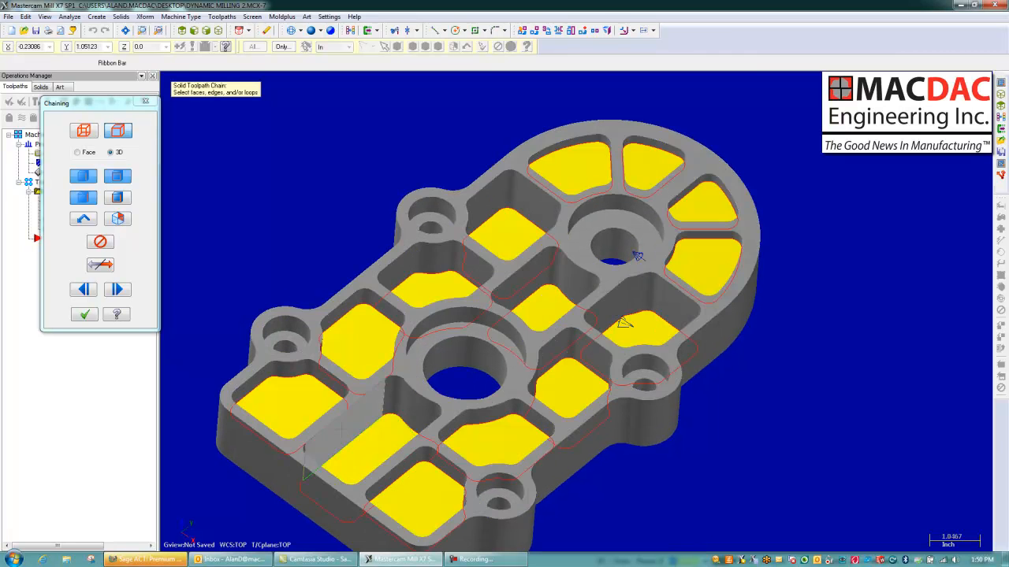
click(91, 314)
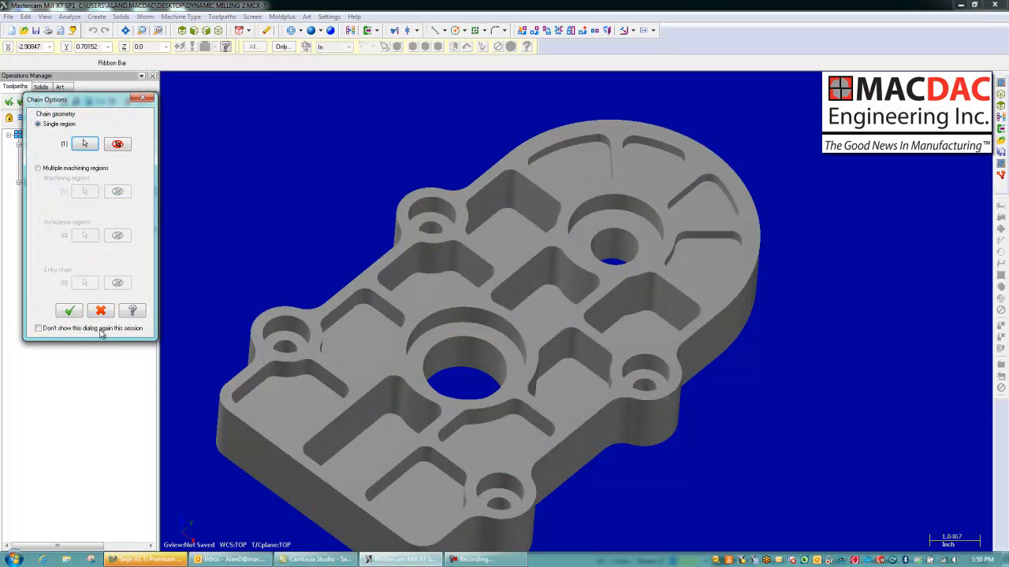
click(39, 168)
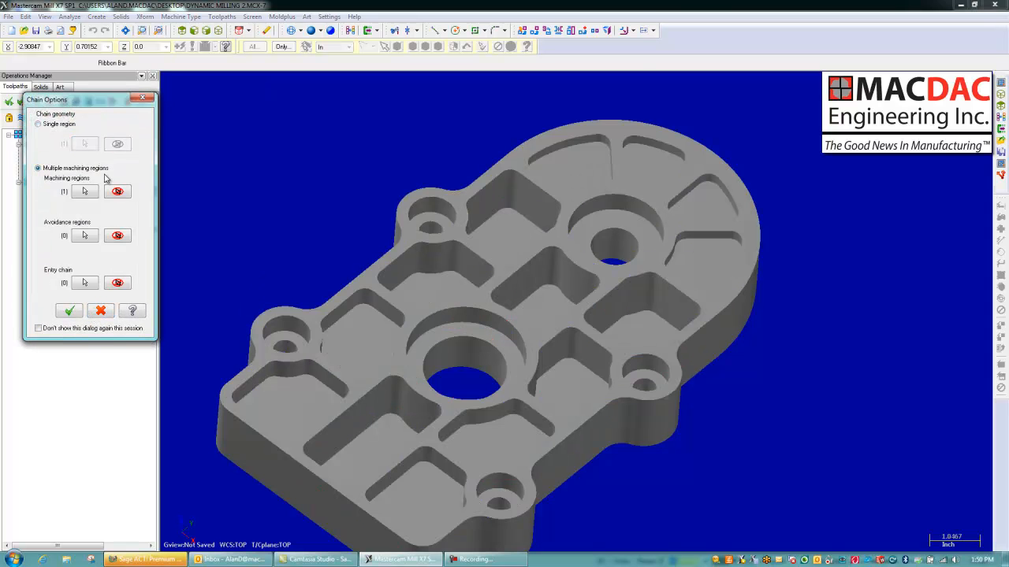
click(69, 311)
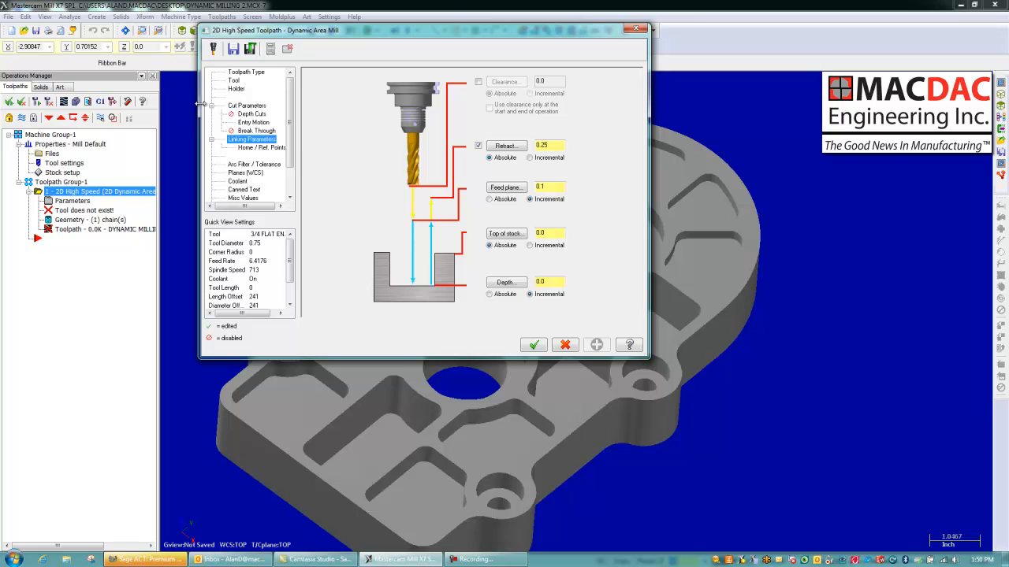
Use tool 238, the 7/16 flat endmill, and set the stock to leave on floors to 0.05
click(234, 80)
click(352, 101)
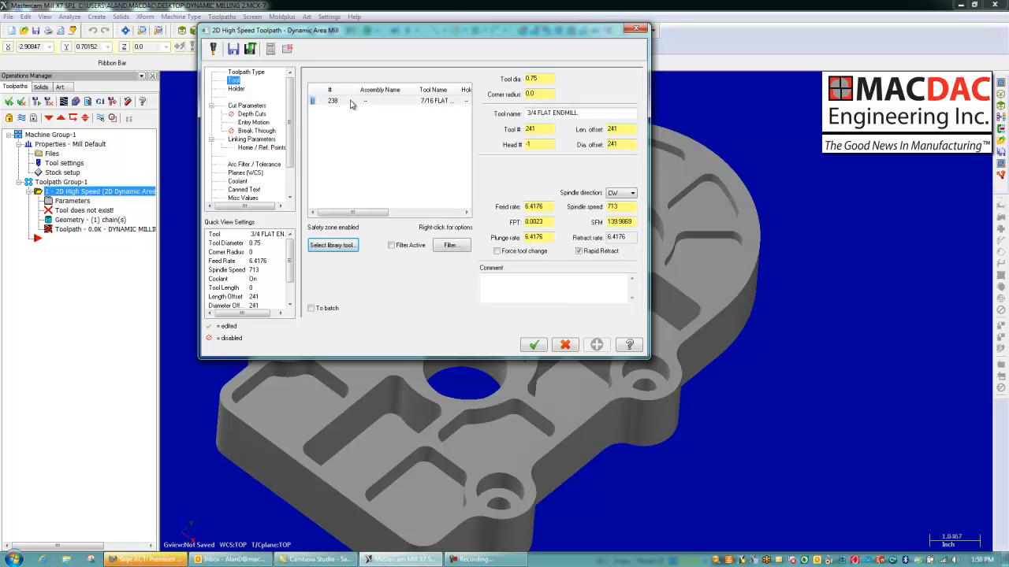
click(228, 105)
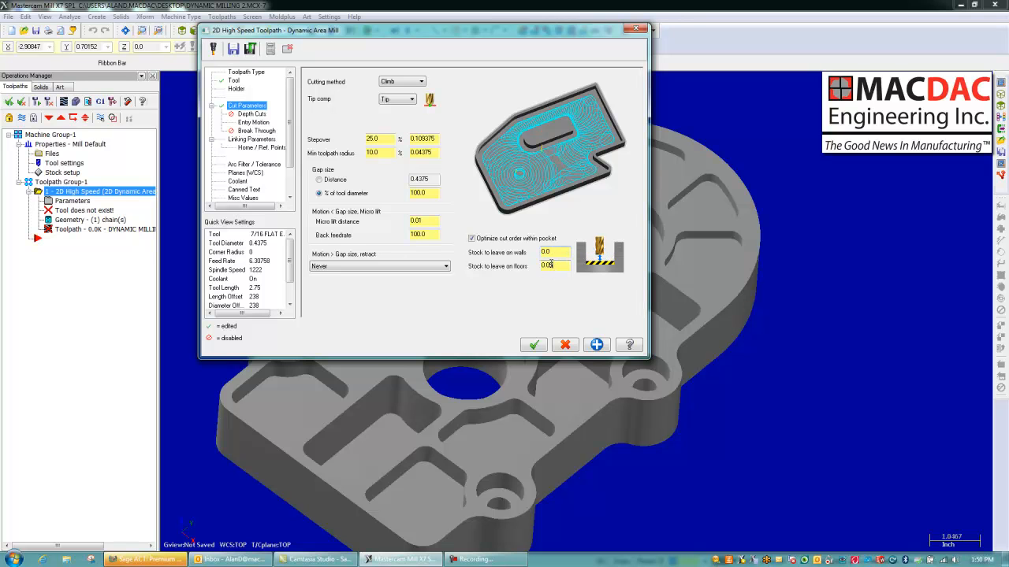
Enable depth cuts with a max rough step of 0.5 and generate the Dynamic Area toolpath for the pockets
click(252, 114)
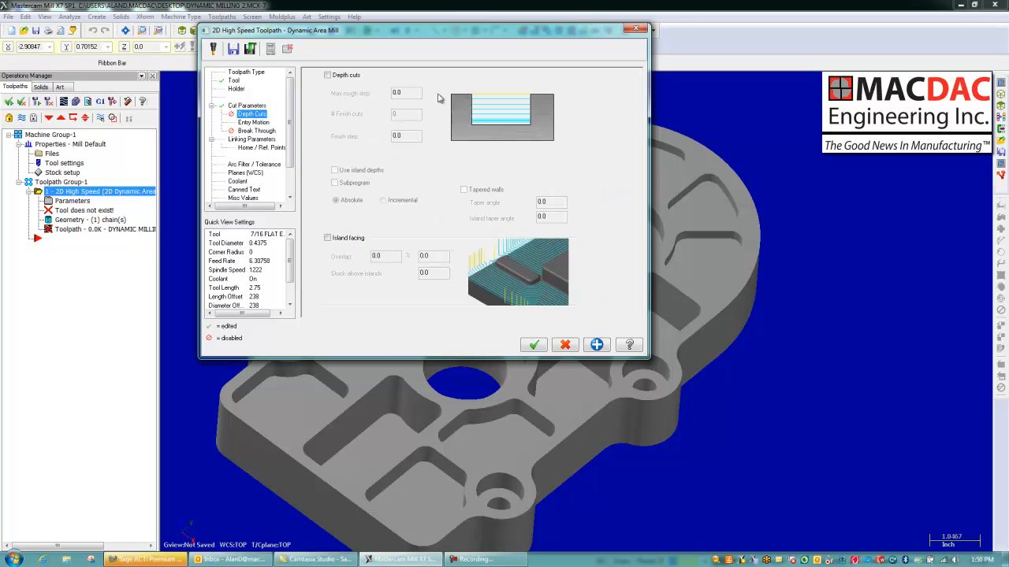
click(328, 76)
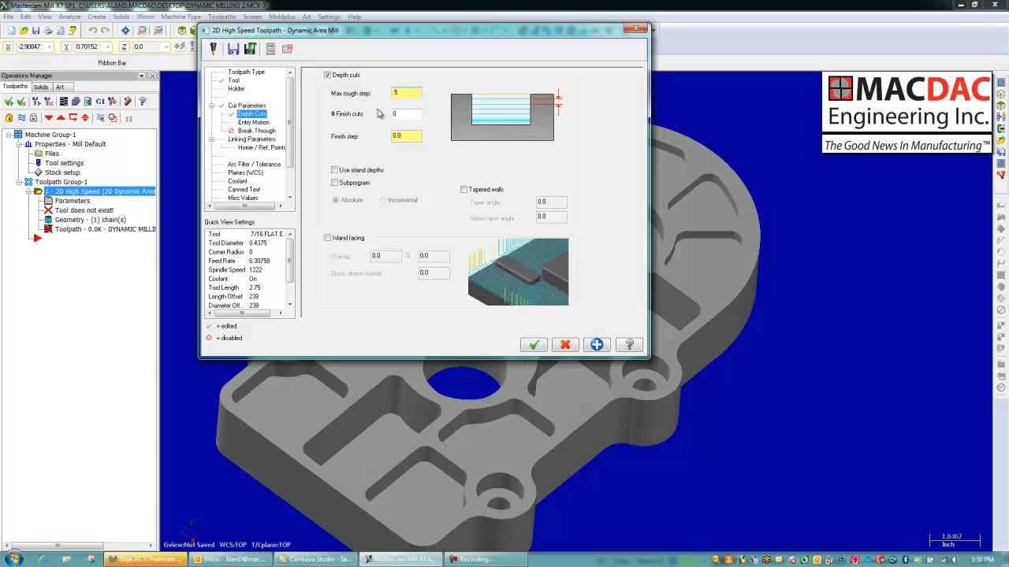
click(252, 139)
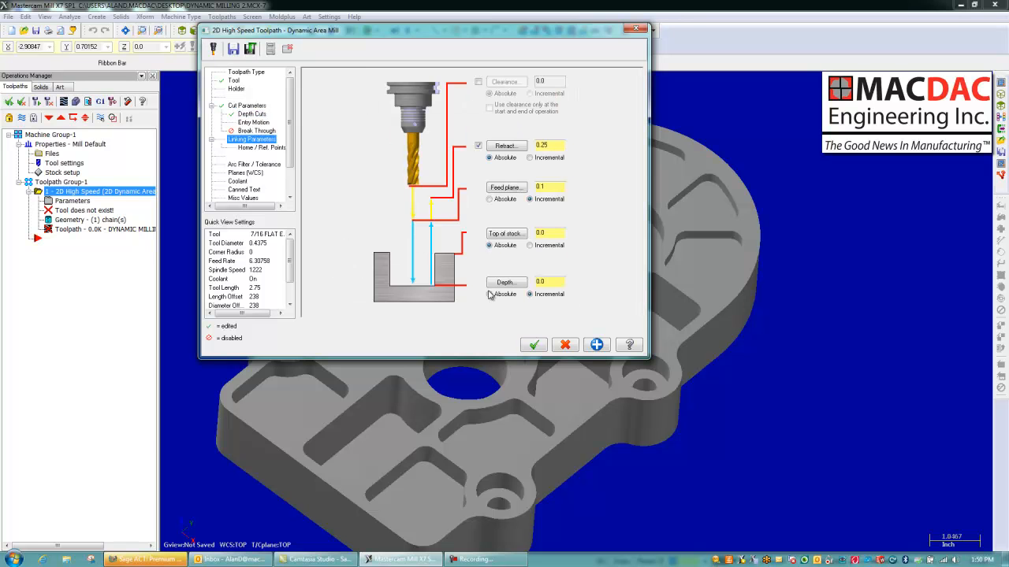
click(531, 346)
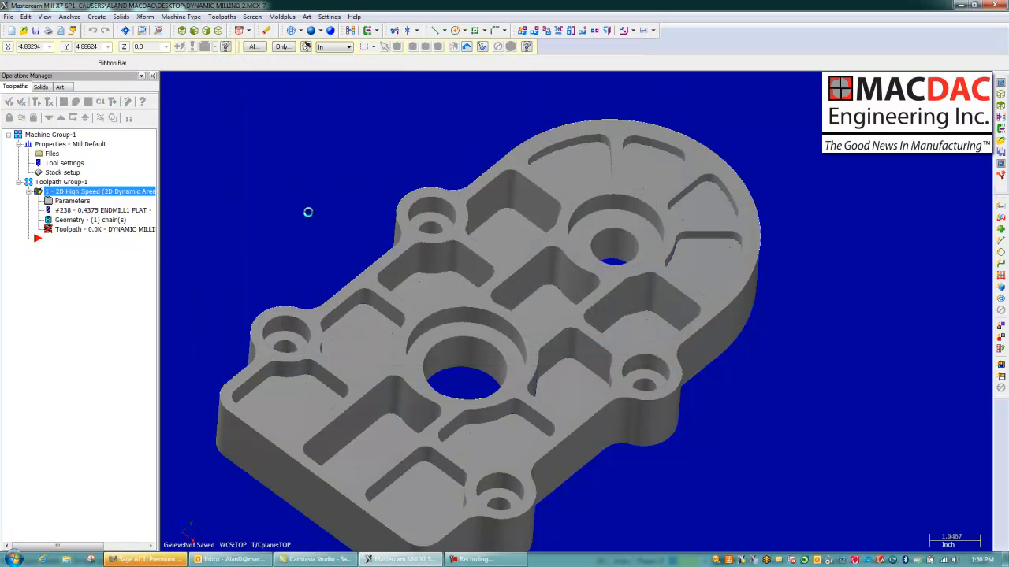
middle_drag(309, 195, 307, 191)
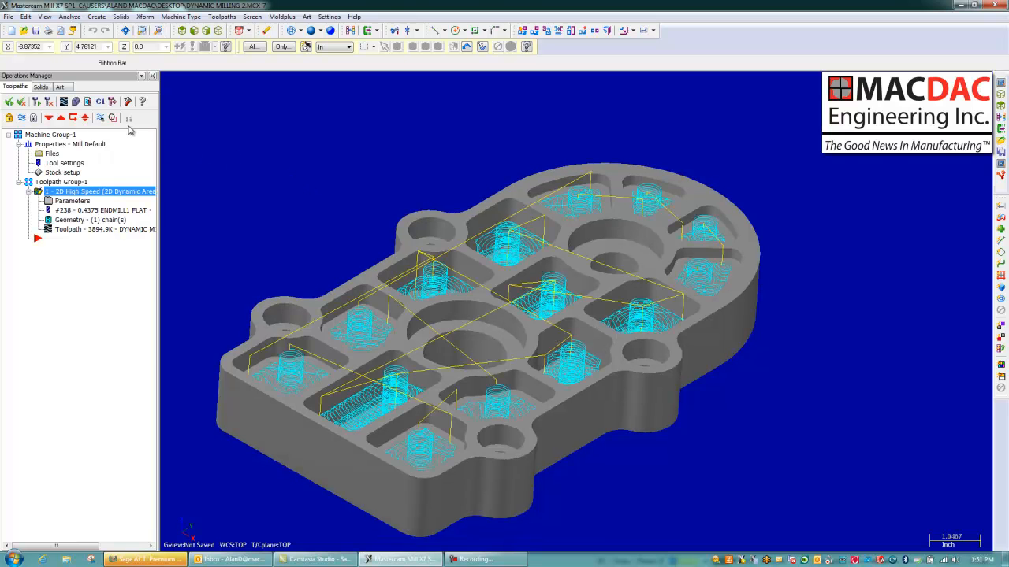
Verify the pocket toolpath by playing its stock removal simulation, and close the simulator
click(77, 101)
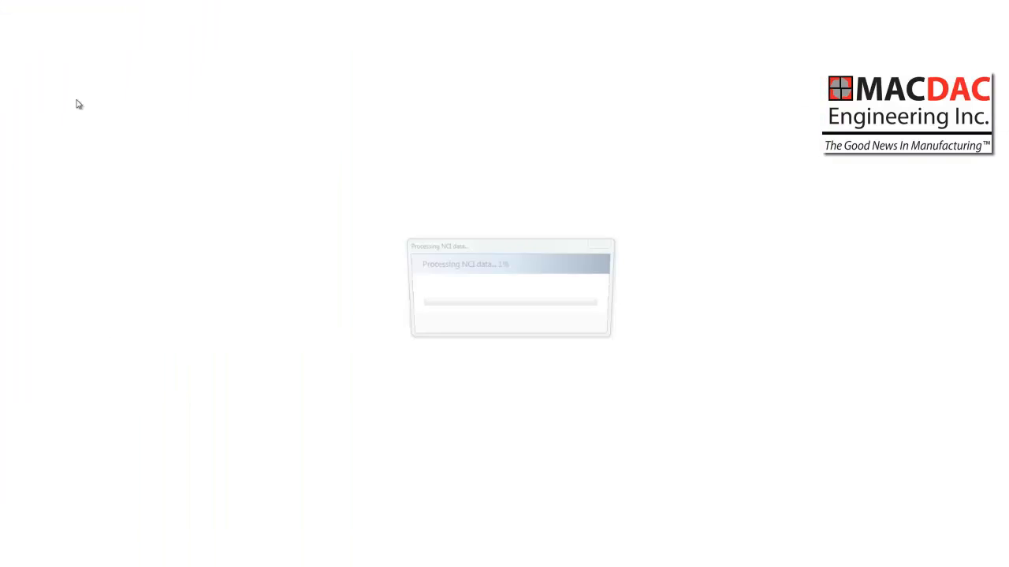
click(439, 554)
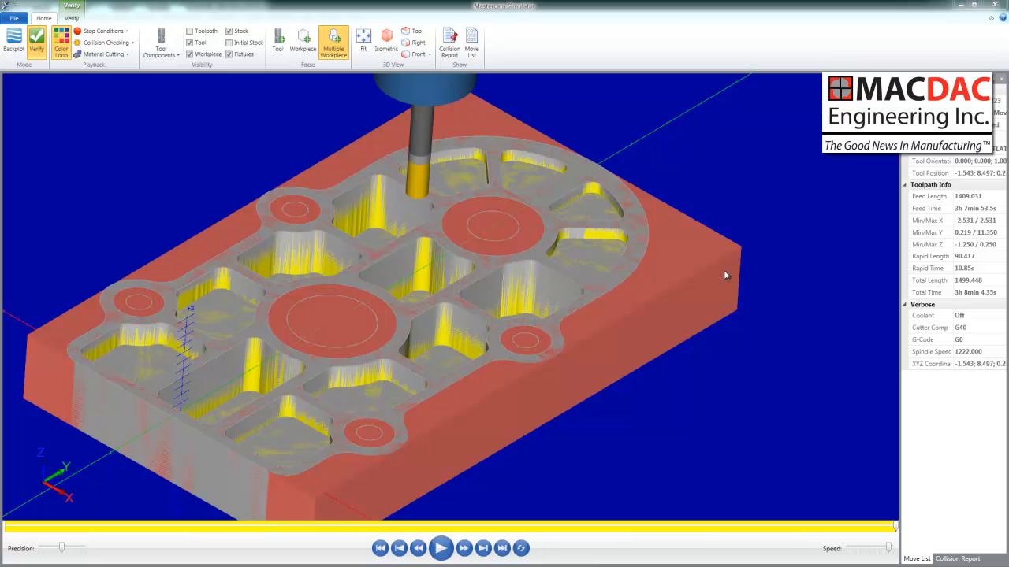
click(994, 5)
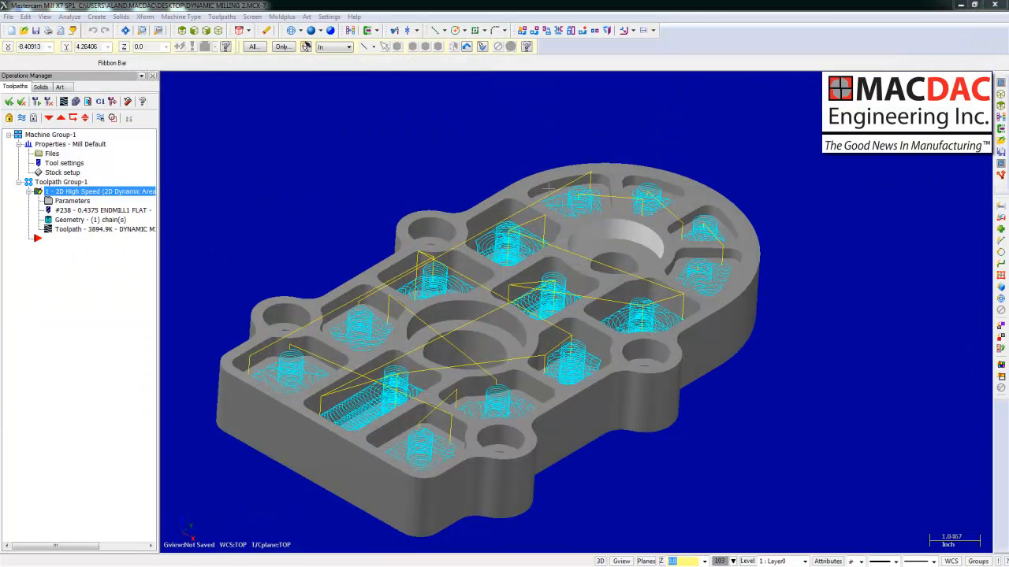
Open the part file AEROSPACE DYNAMIC MILL.MCX-7
click(10, 17)
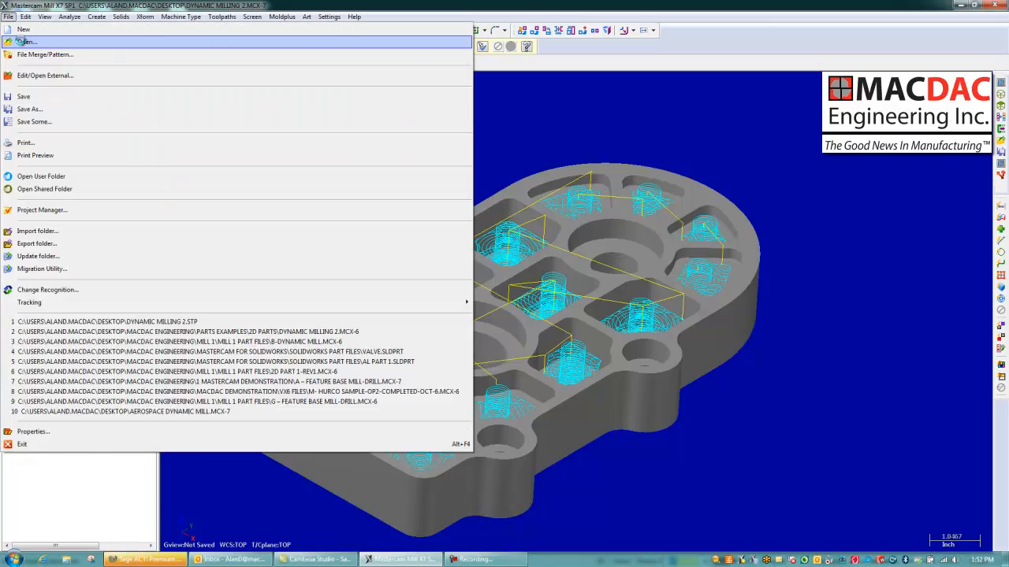
click(22, 38)
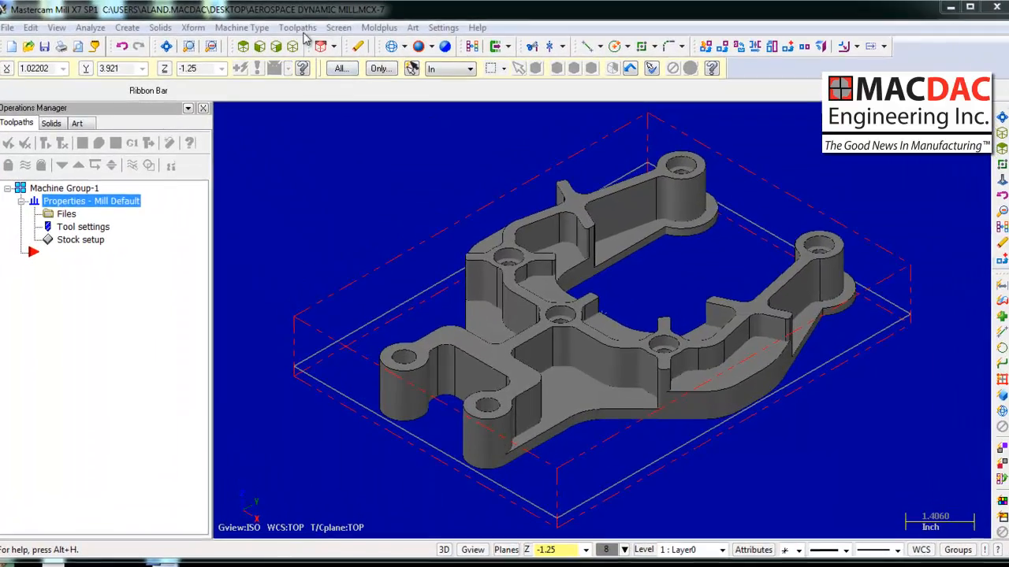
Create a 2D High Speed Dynamic Core toolpath with the NC name AEROSPACE DYNAMIC MILL
click(298, 27)
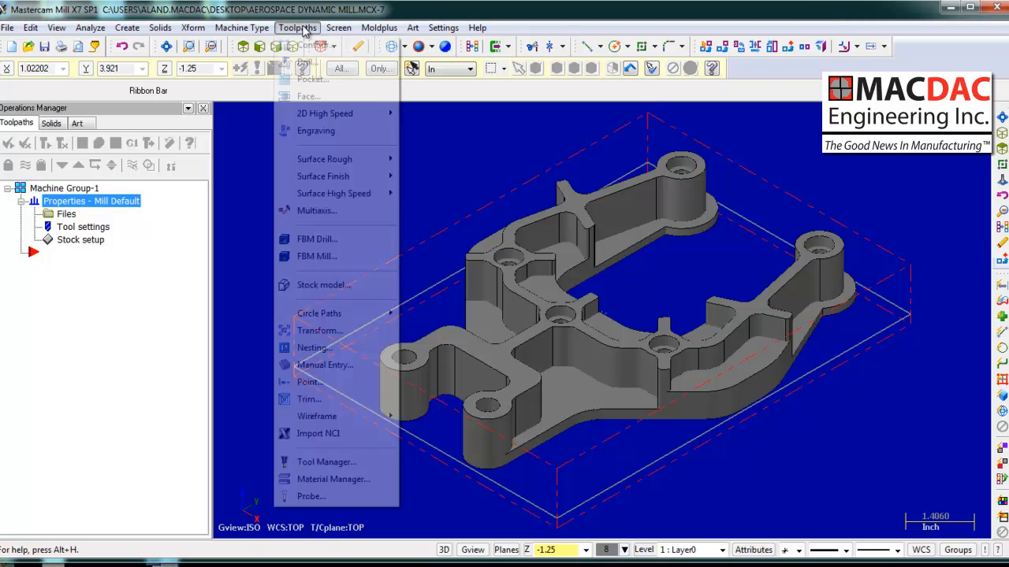
mouse_move(329, 115)
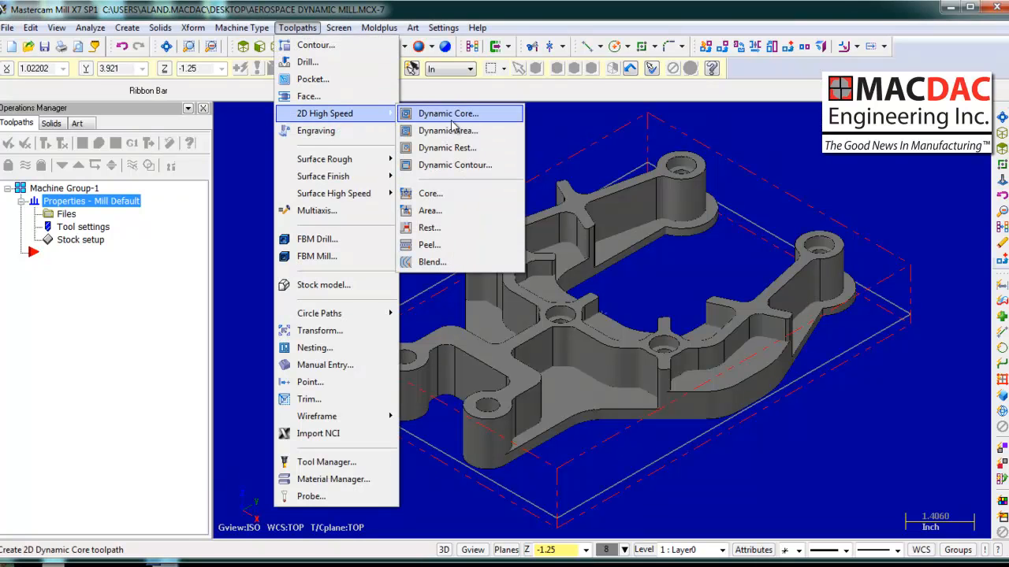
click(459, 115)
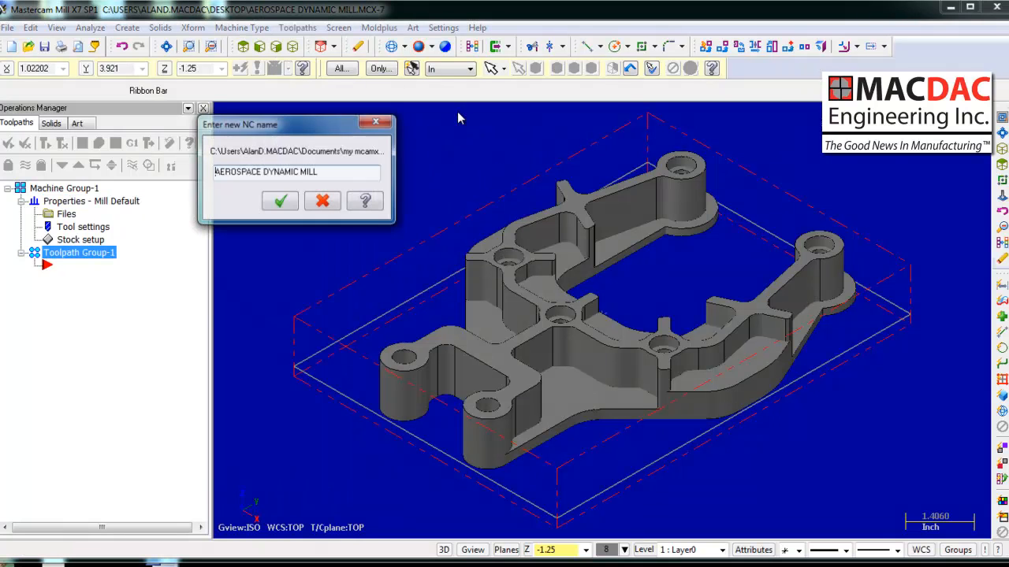
click(280, 202)
Chain the rectangular wireframe stock boundary and the solid's outer profile loop as a single machining region
click(87, 160)
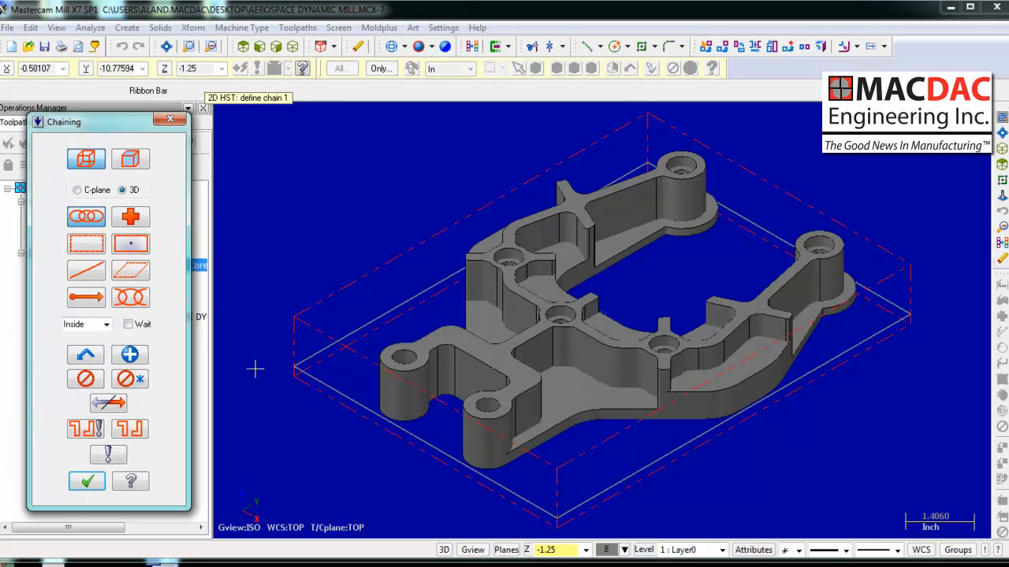
click(309, 356)
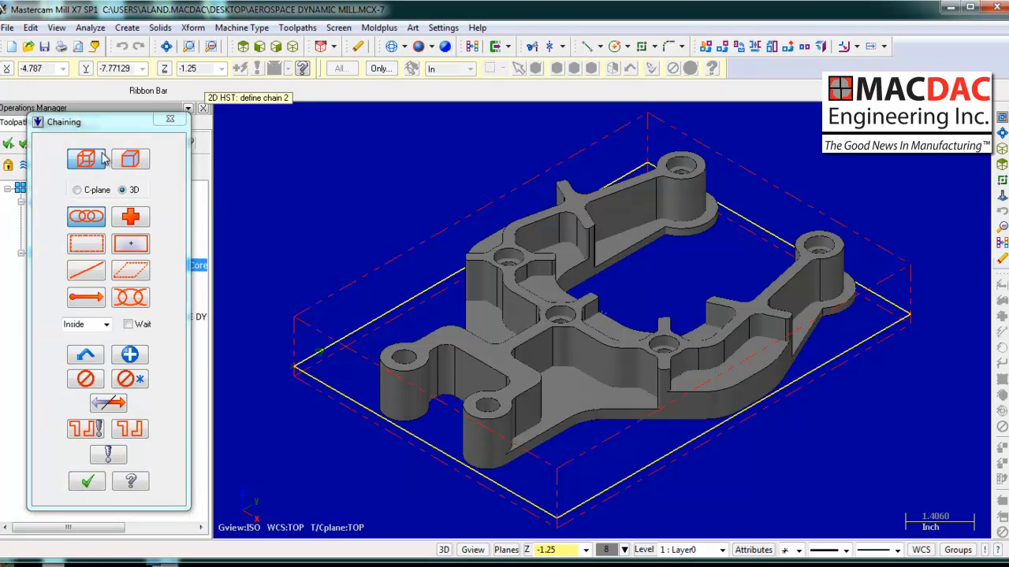
click(131, 159)
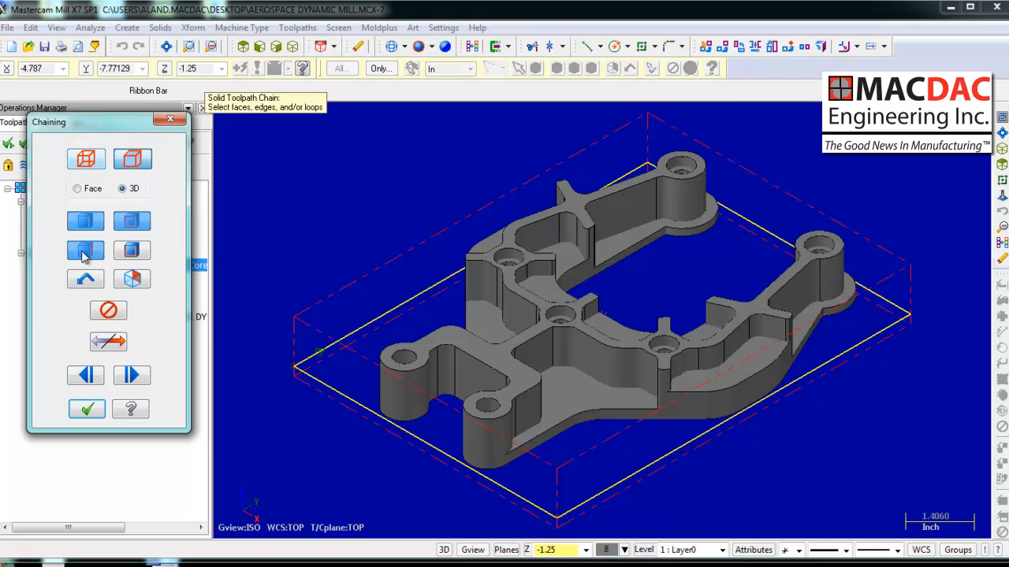
click(576, 444)
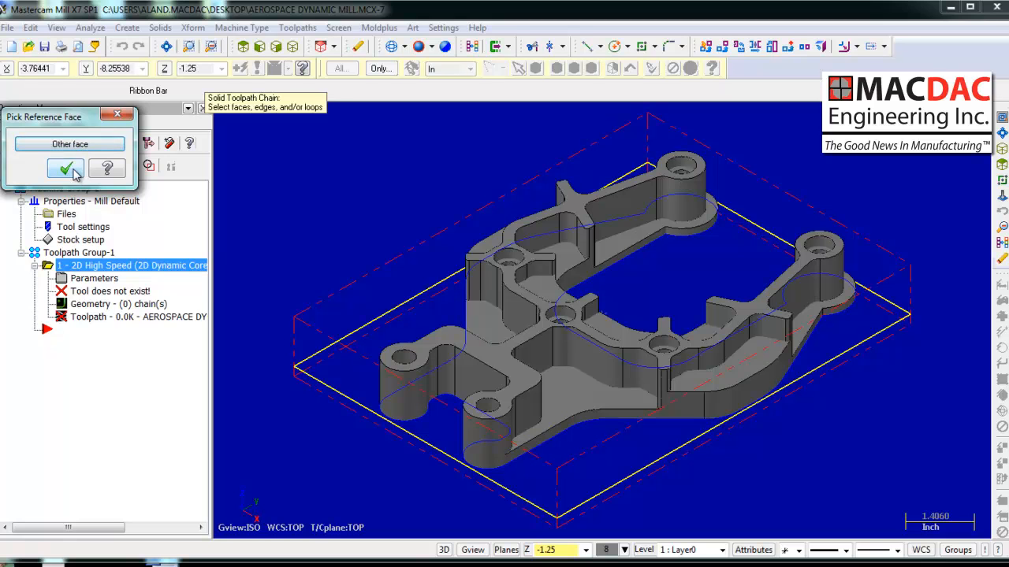
click(66, 169)
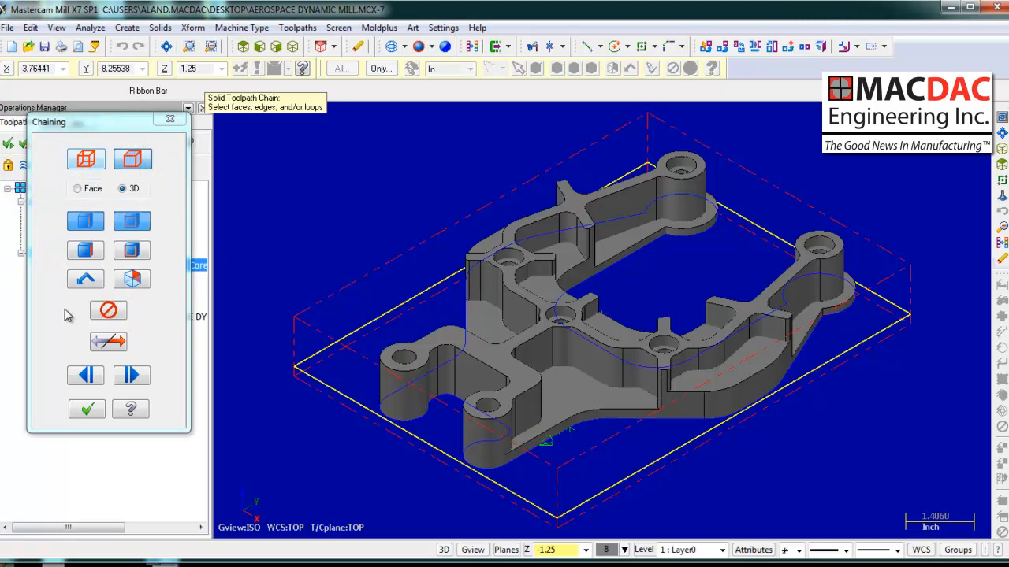
click(93, 415)
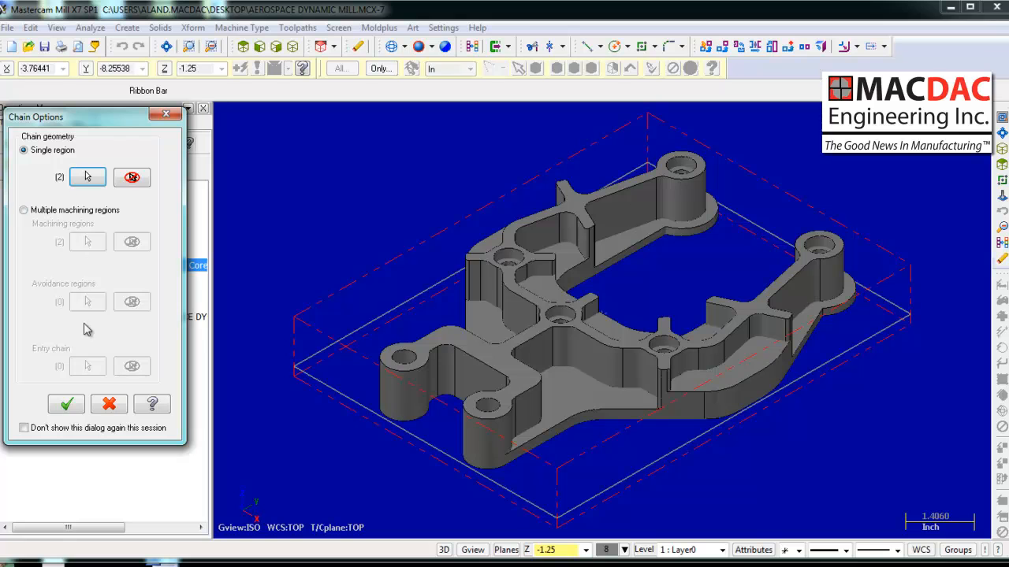
click(67, 404)
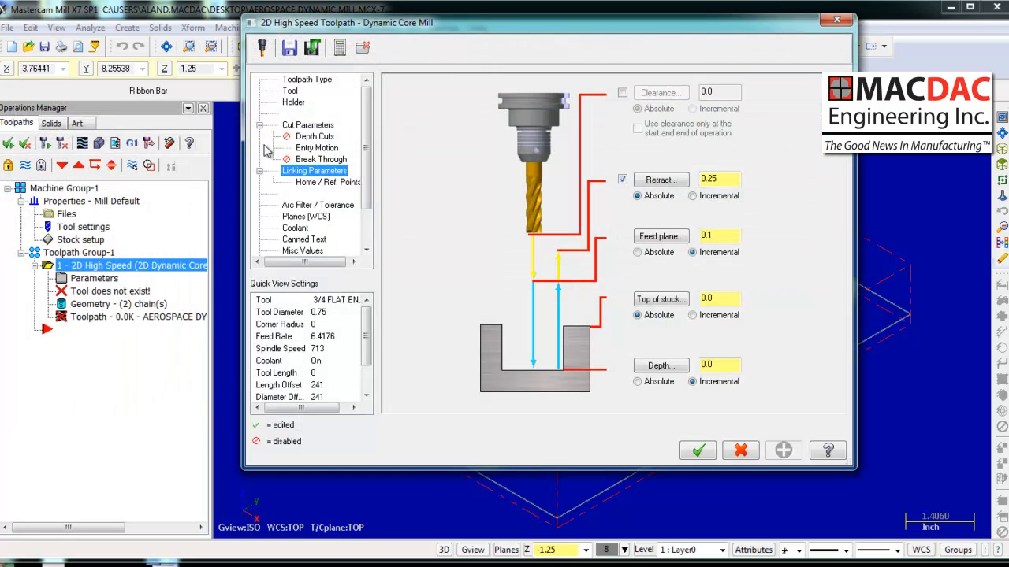
Assign tool 239, the 1/2 flat endmill, from the tool library to the Dynamic Core toolpath
click(290, 91)
click(444, 315)
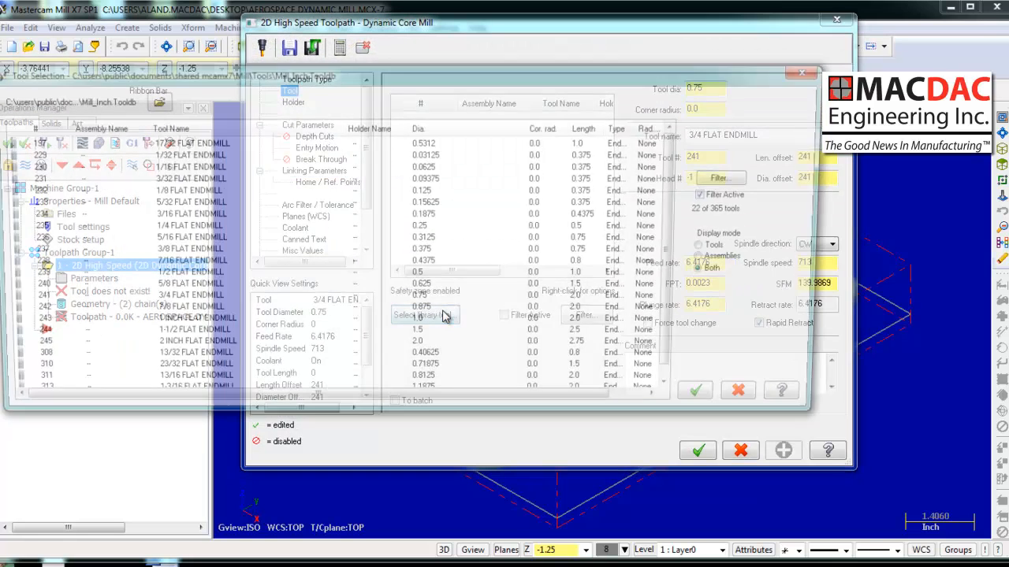
click(176, 281)
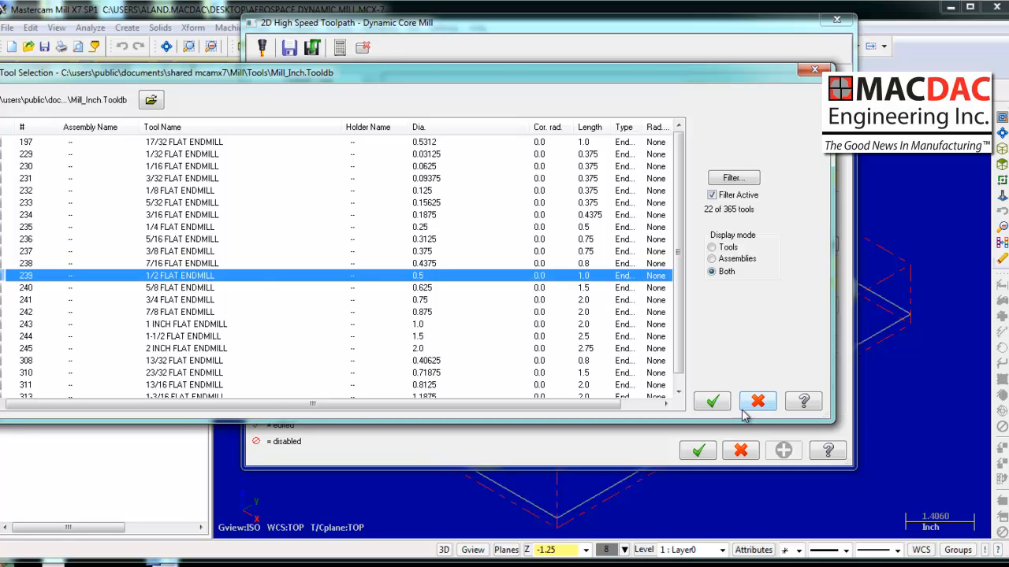
click(709, 402)
Adjust the stock to leave, check the linking parameters, and generate the Dynamic Core toolpath around the part
click(307, 125)
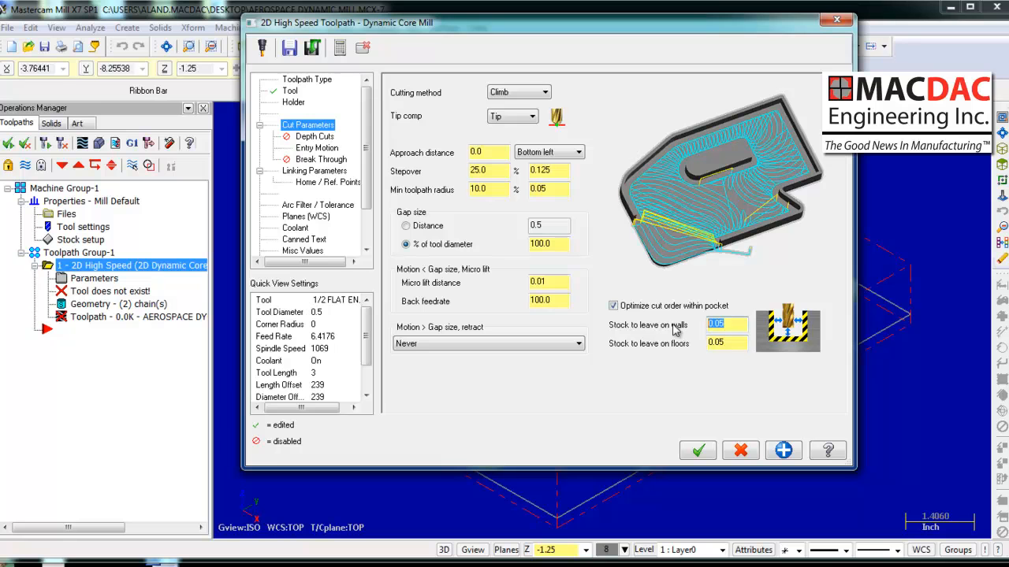
click(309, 172)
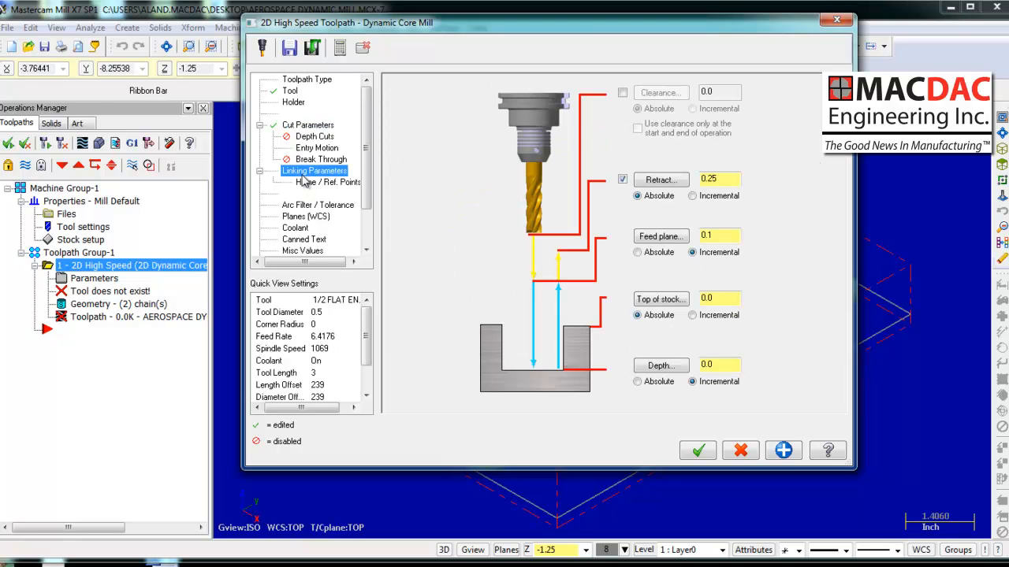
click(699, 452)
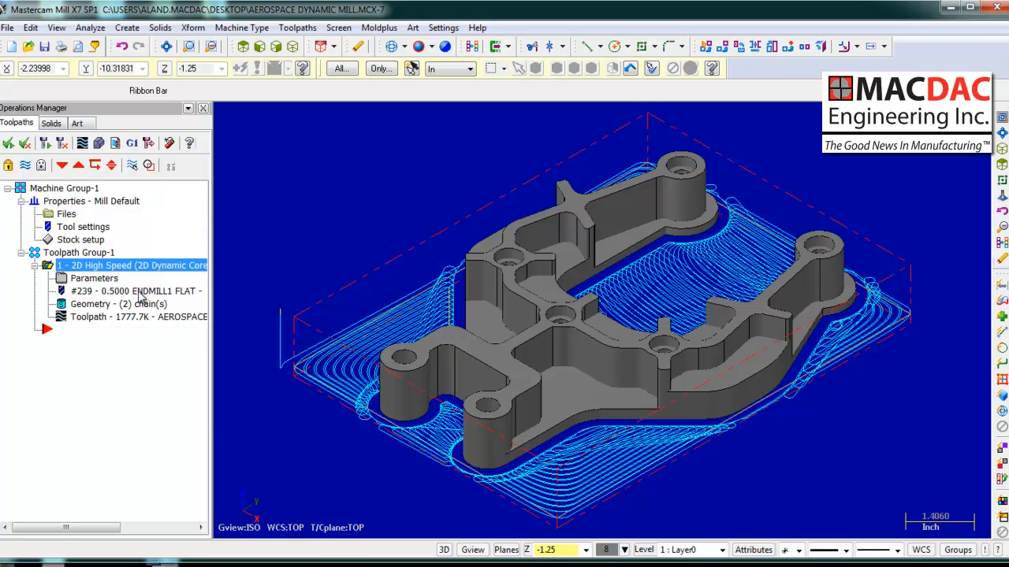
Hide the first toolpath's display and create a second 2D High Speed Dynamic Core toolpath
click(25, 166)
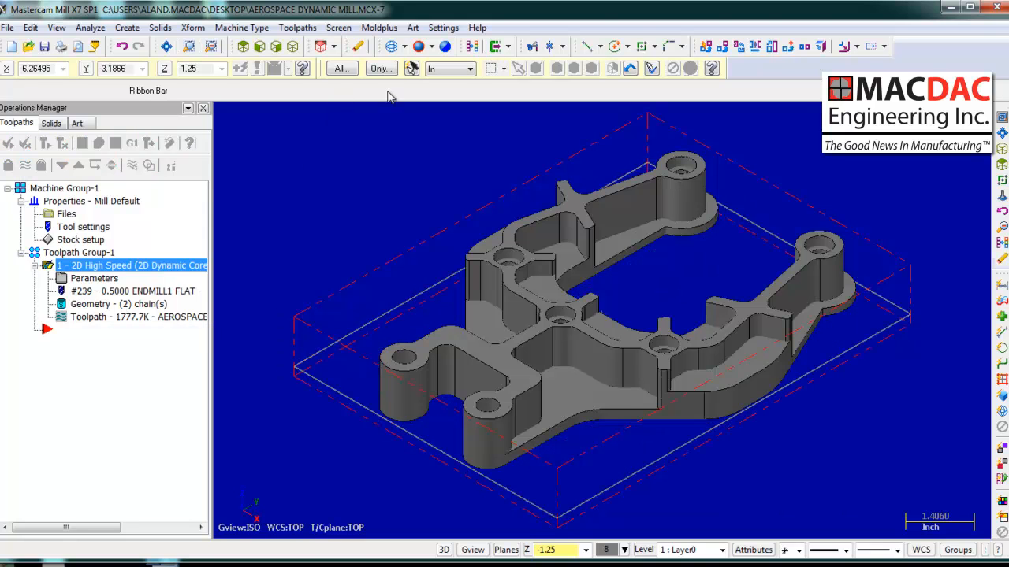
click(304, 29)
mouse_move(330, 118)
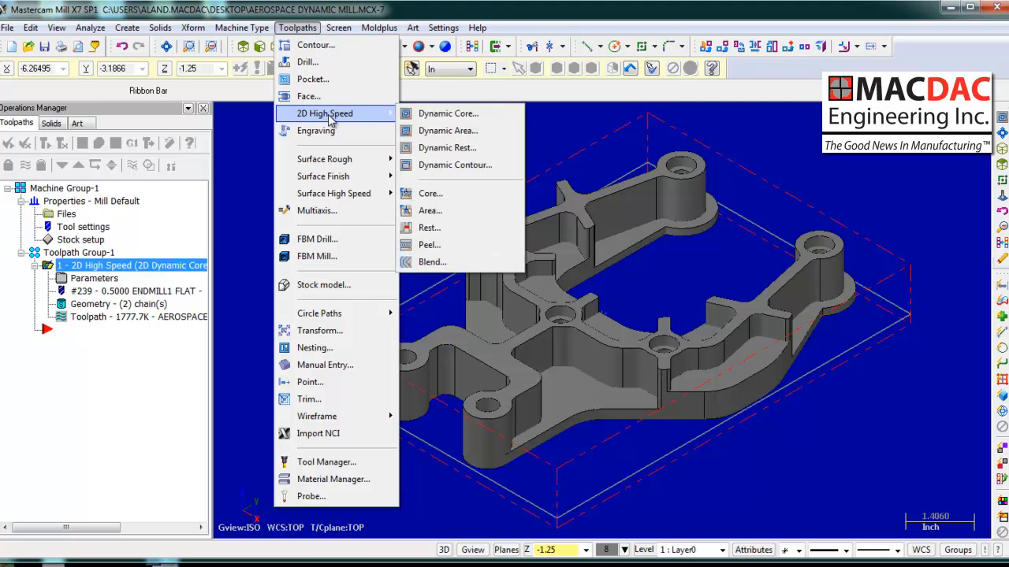
click(442, 118)
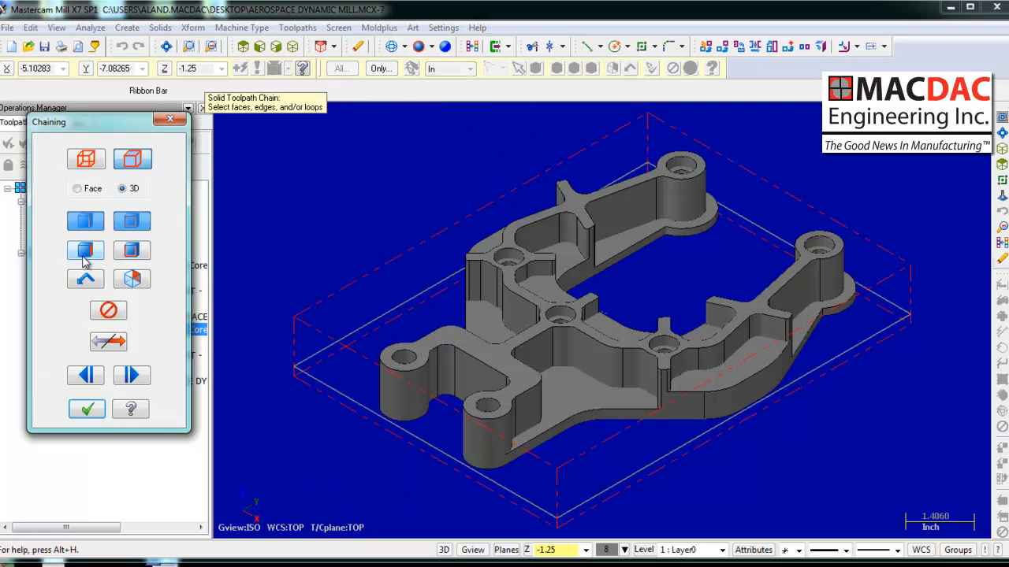
Chain the part's recessed floor around the ribs and bosses as the machining region
click(597, 411)
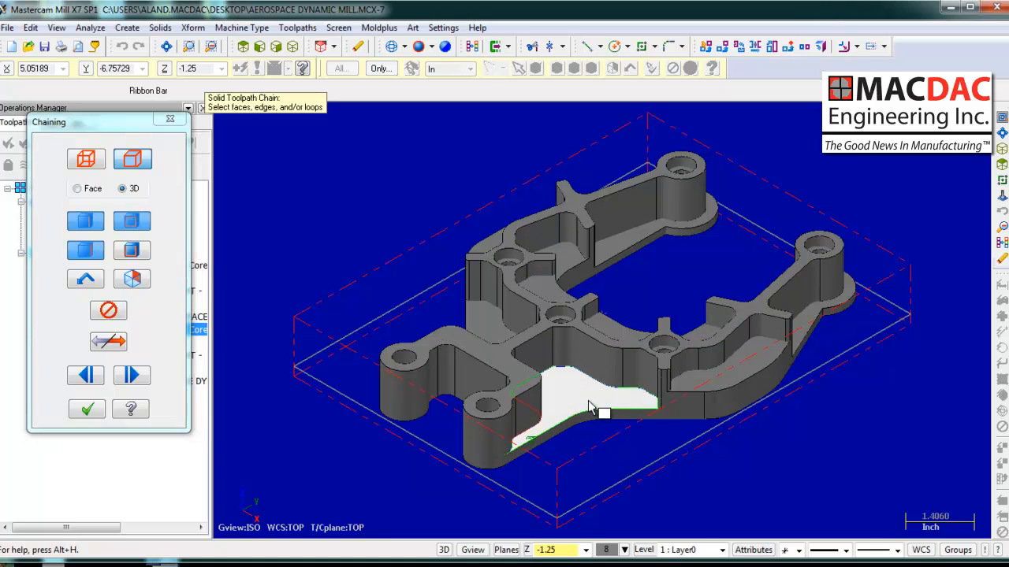
click(812, 325)
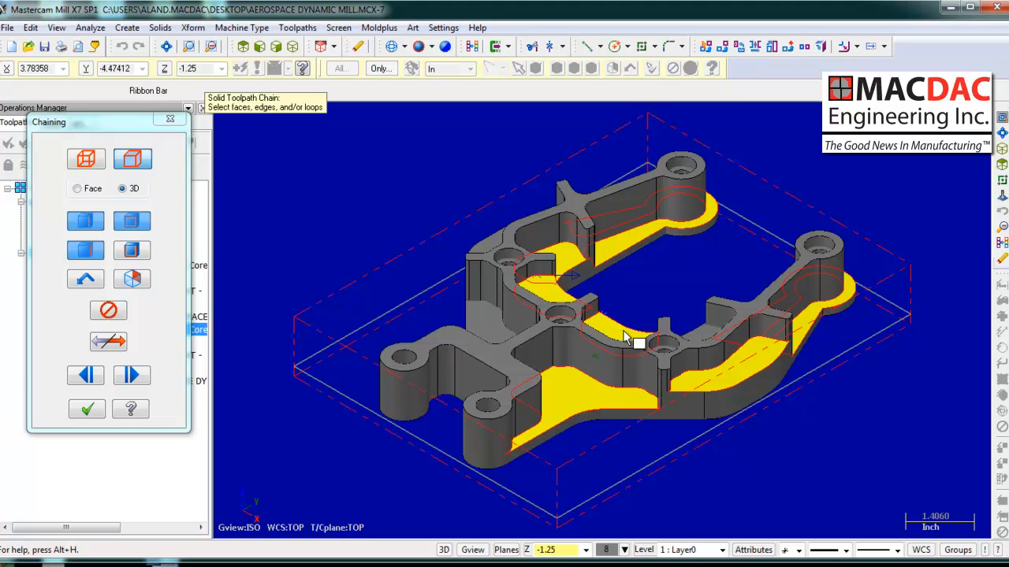
click(487, 315)
middle_drag(682, 292, 602, 320)
click(85, 411)
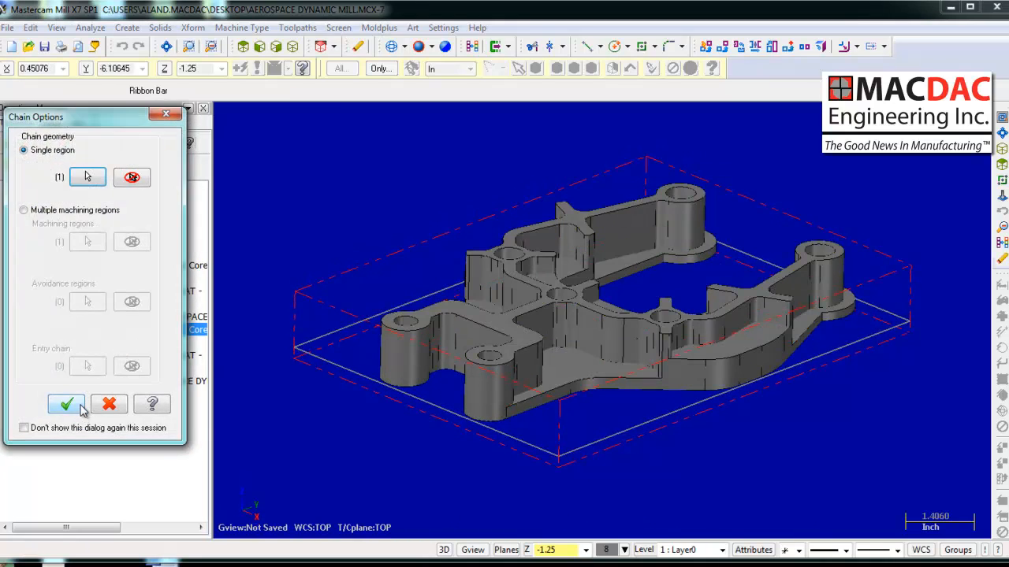
Switch the chain geometry to multiple machining regions and add the top face of the ribs as an avoidance region
click(24, 211)
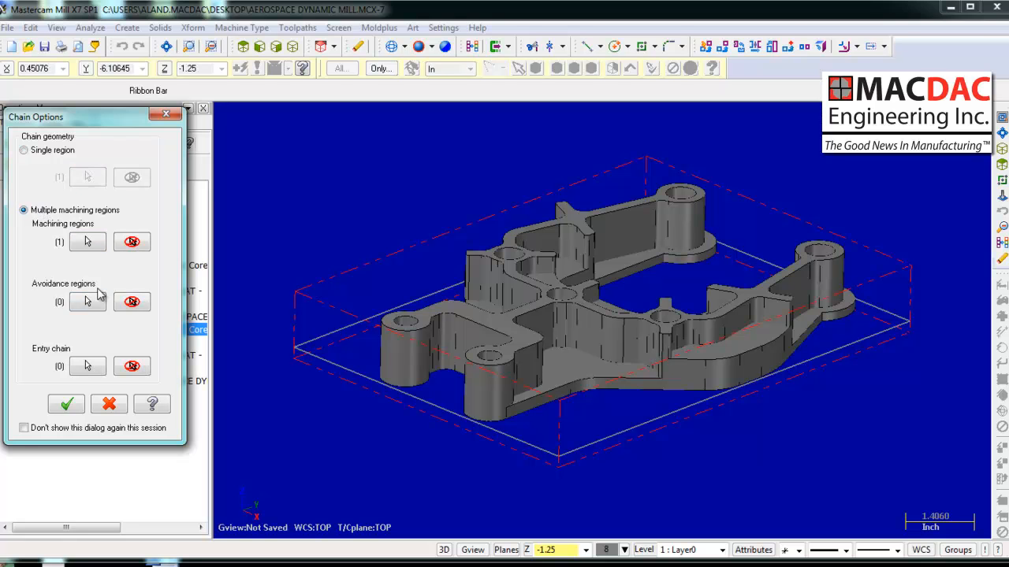
click(90, 301)
click(493, 323)
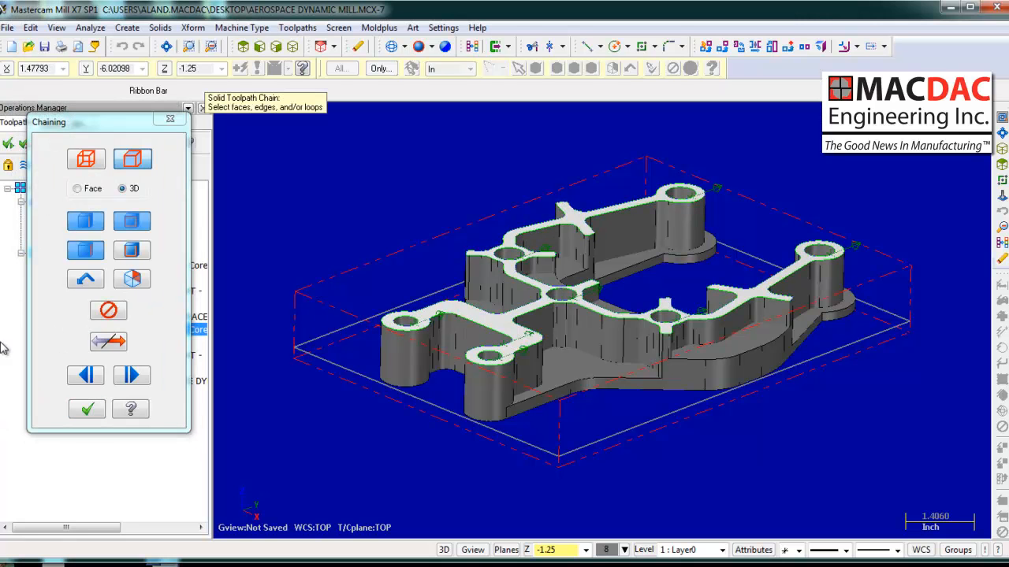
click(87, 409)
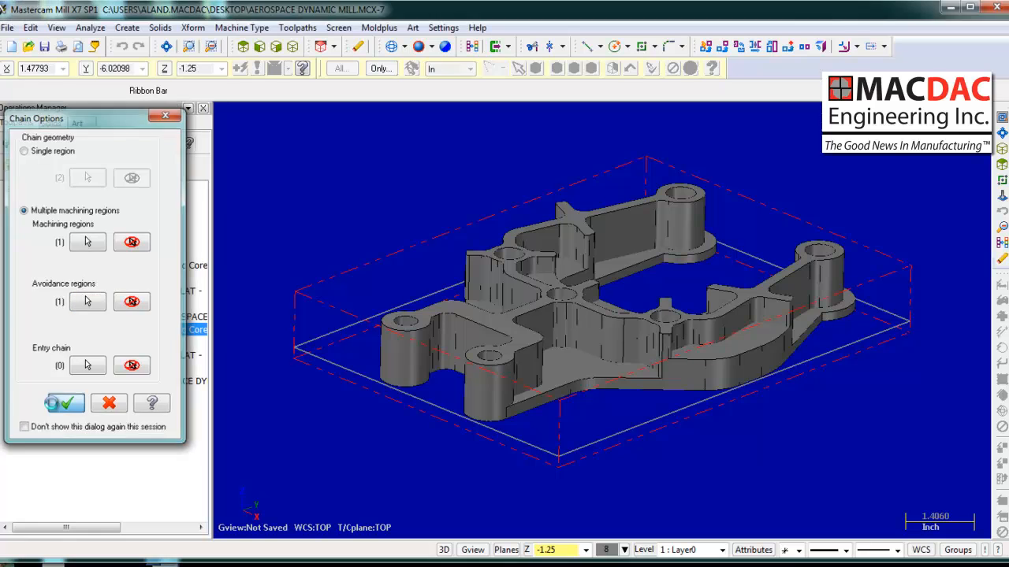
click(56, 408)
Review the tool, cut and linking parameters of the second Dynamic Core operation and generate its toolpath
click(290, 91)
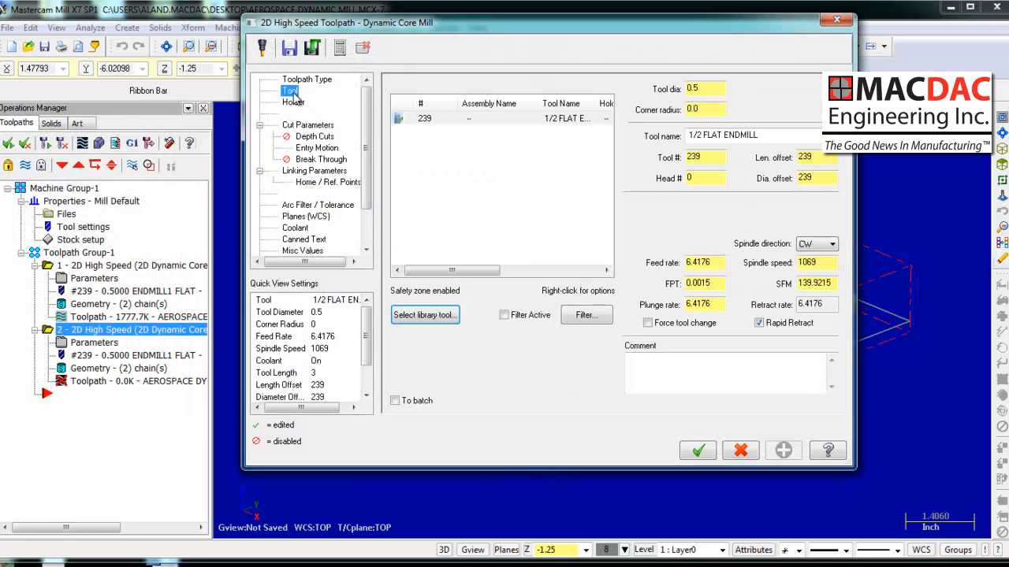
click(324, 127)
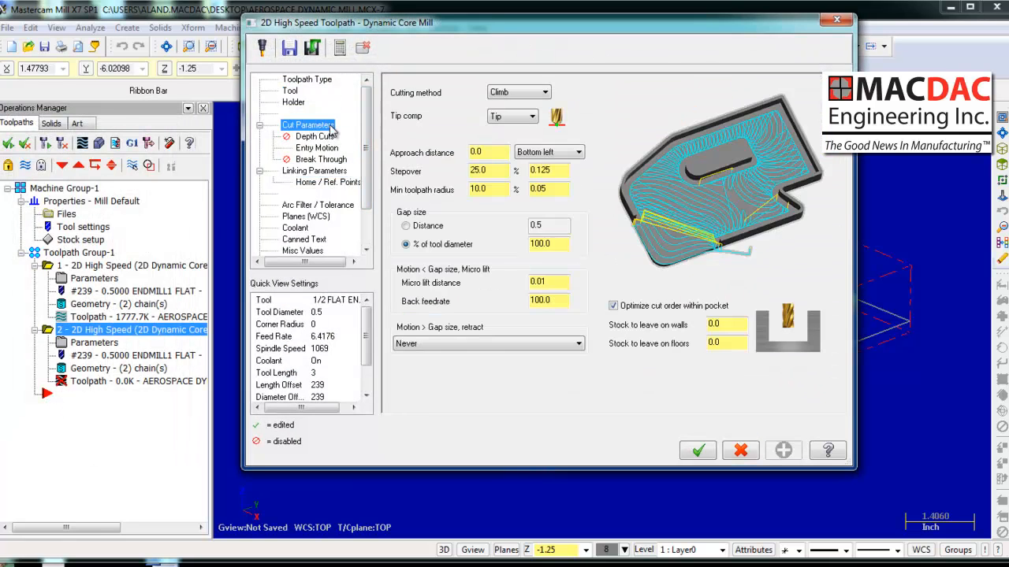
click(313, 171)
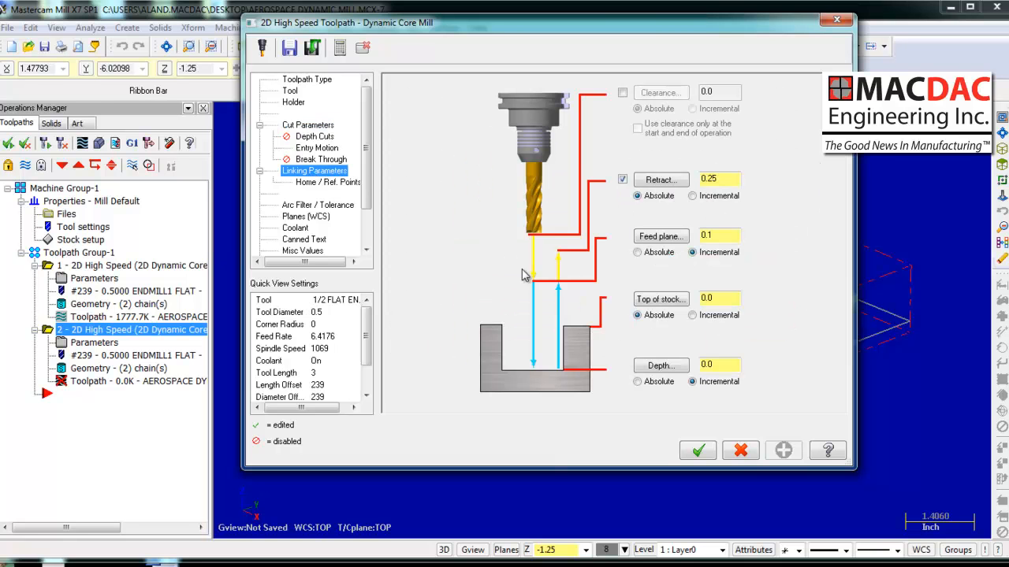
click(694, 453)
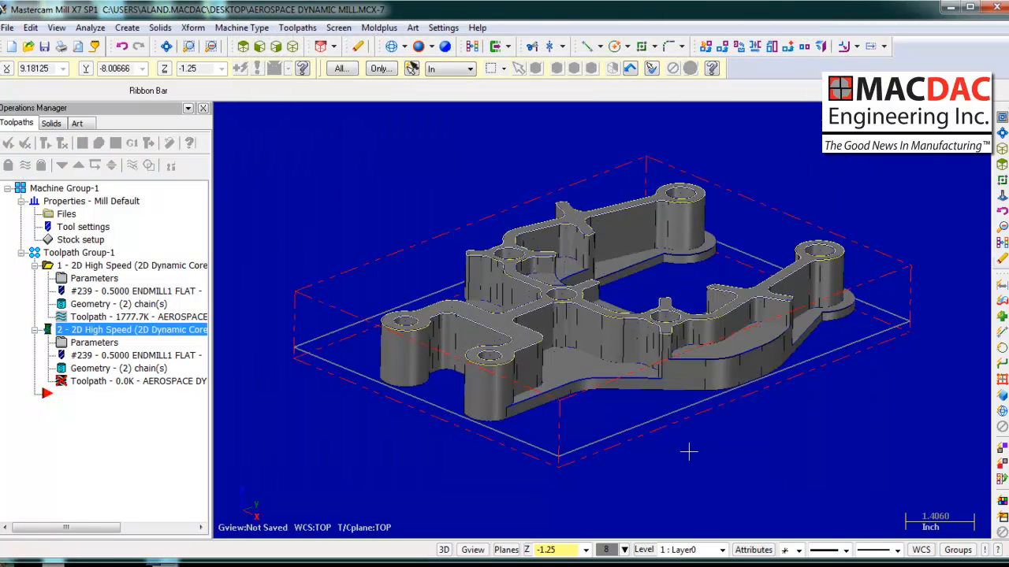
mouse_move(374, 231)
middle_down()
mouse_move(442, 264)
mouse_move(394, 245)
middle_up()
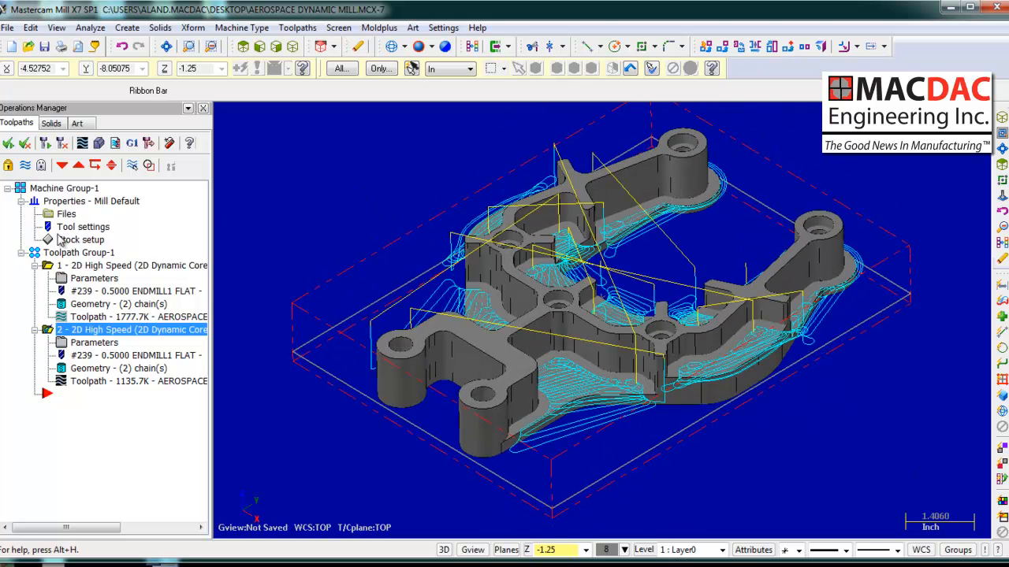
Verify both Dynamic Core toolpaths in the simulator, playing the cut at a slower speed in the isometric view
click(99, 143)
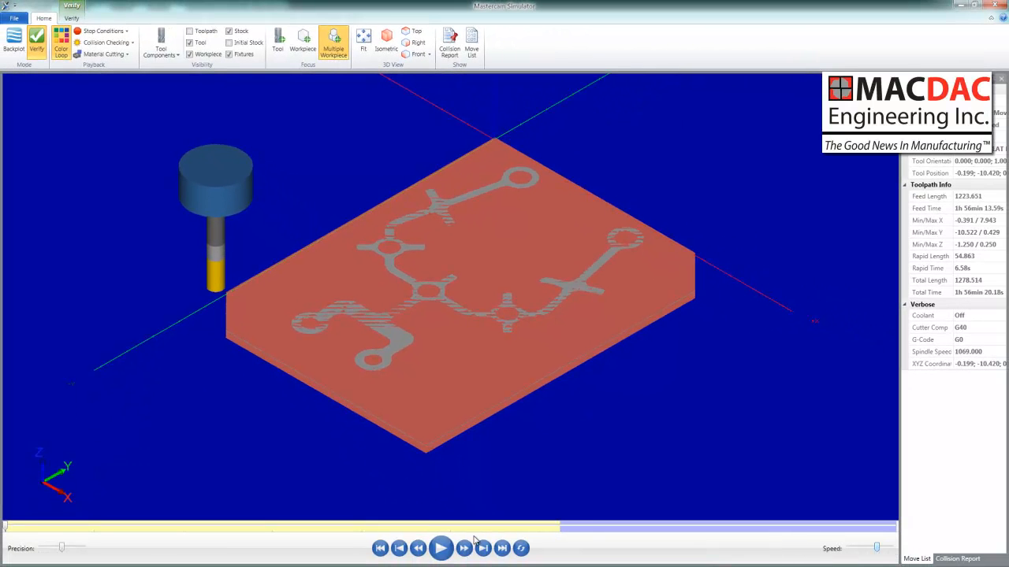
click(439, 548)
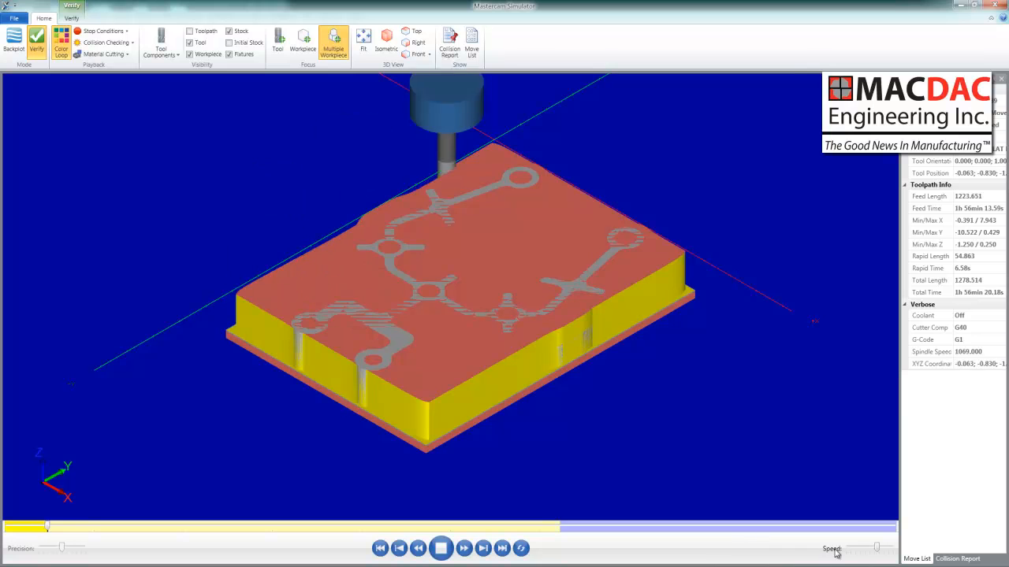
drag(876, 548, 859, 549)
drag(708, 320, 645, 279)
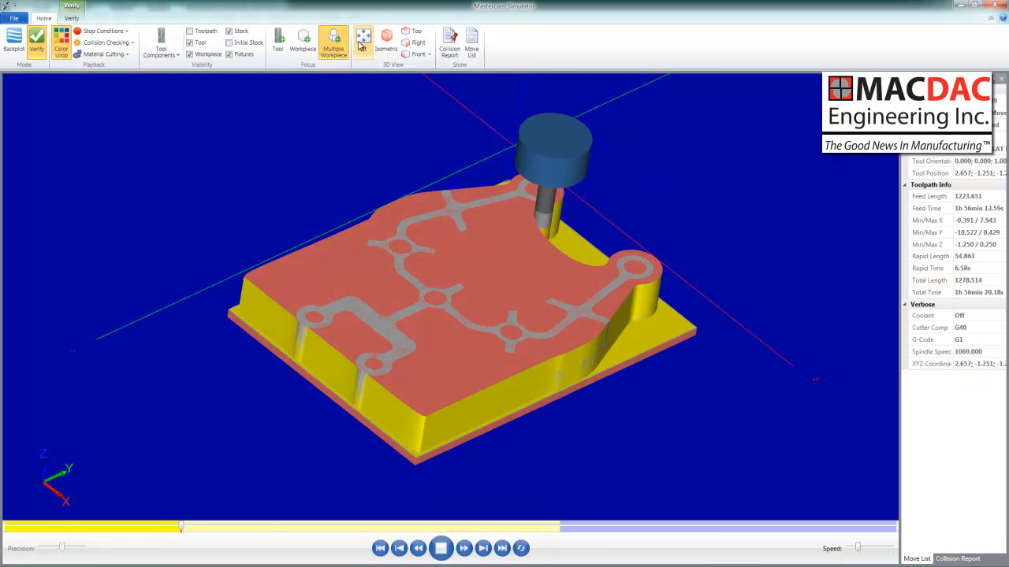
click(386, 43)
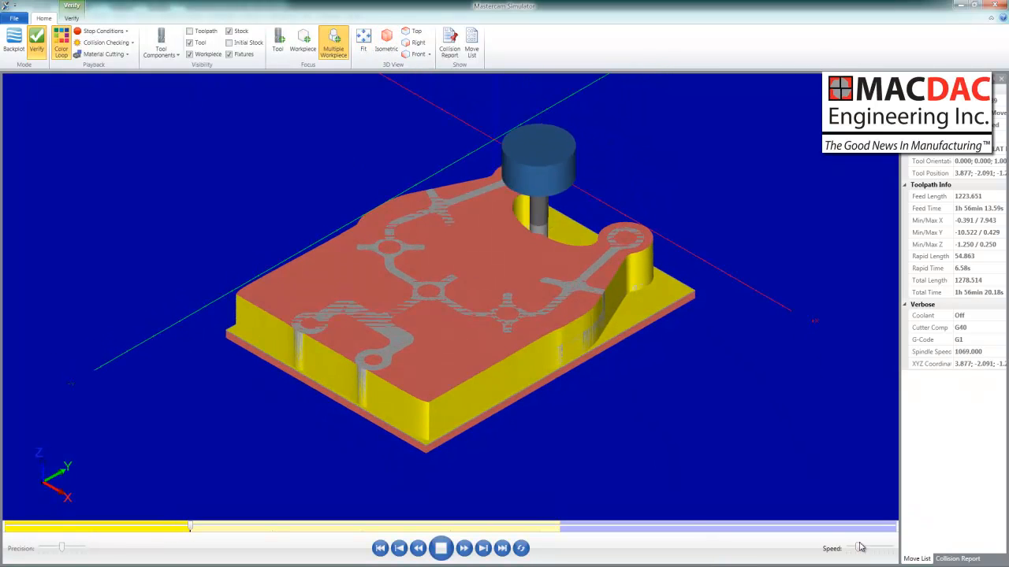
Play the rest of the verification through the second operation to its end, varying the playback speed
drag(859, 548, 889, 548)
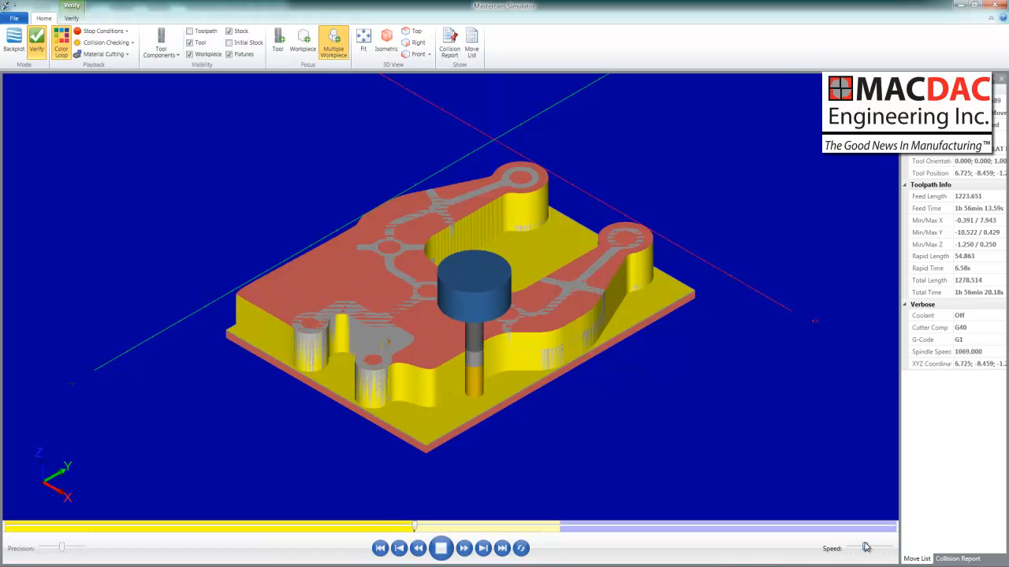
mouse_move(869, 546)
mouse_down()
mouse_move(889, 544)
mouse_move(858, 546)
mouse_up()
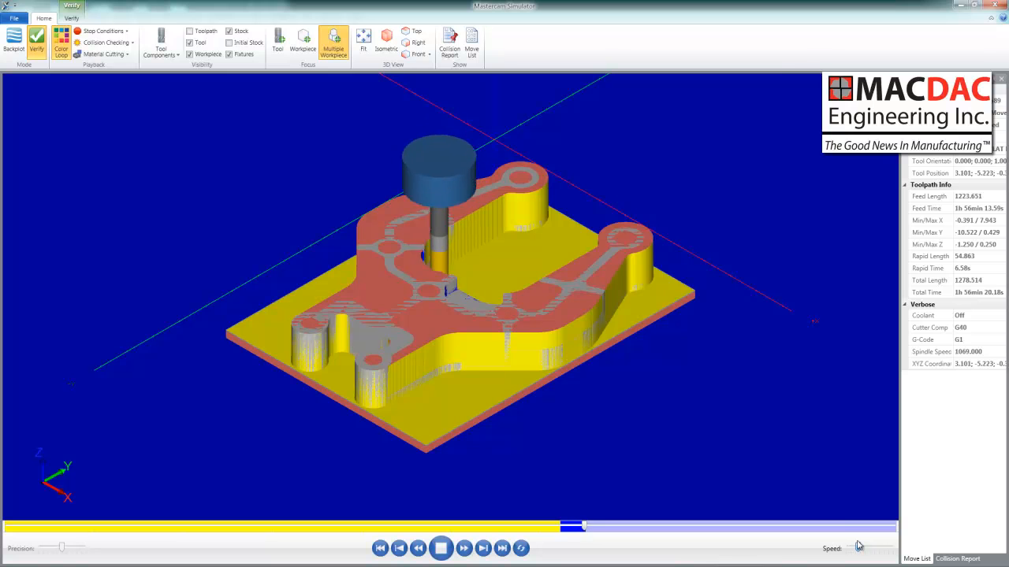
mouse_move(859, 545)
mouse_down()
mouse_move(872, 546)
mouse_move(858, 544)
mouse_up()
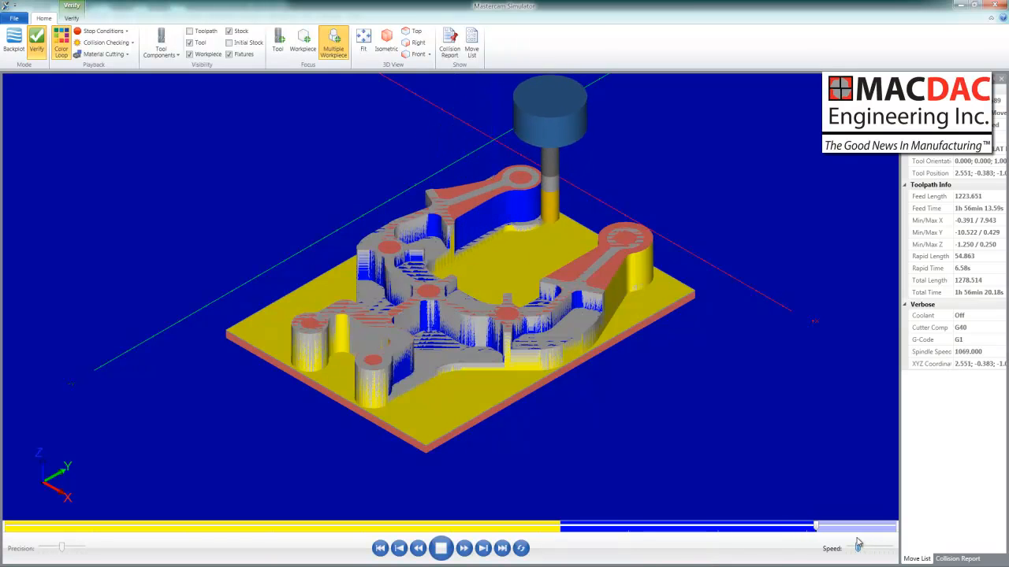
click(239, 32)
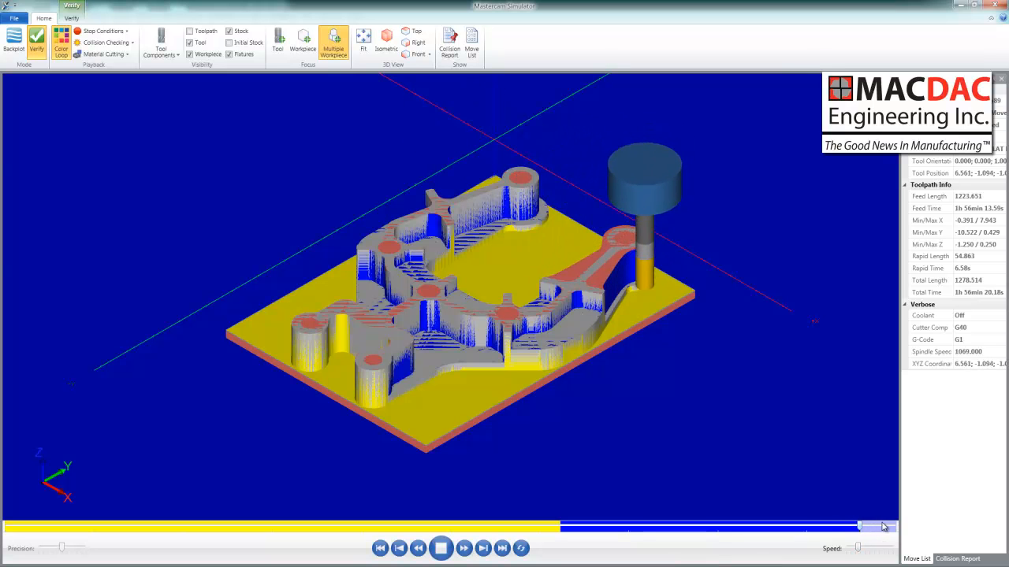
drag(869, 526, 899, 528)
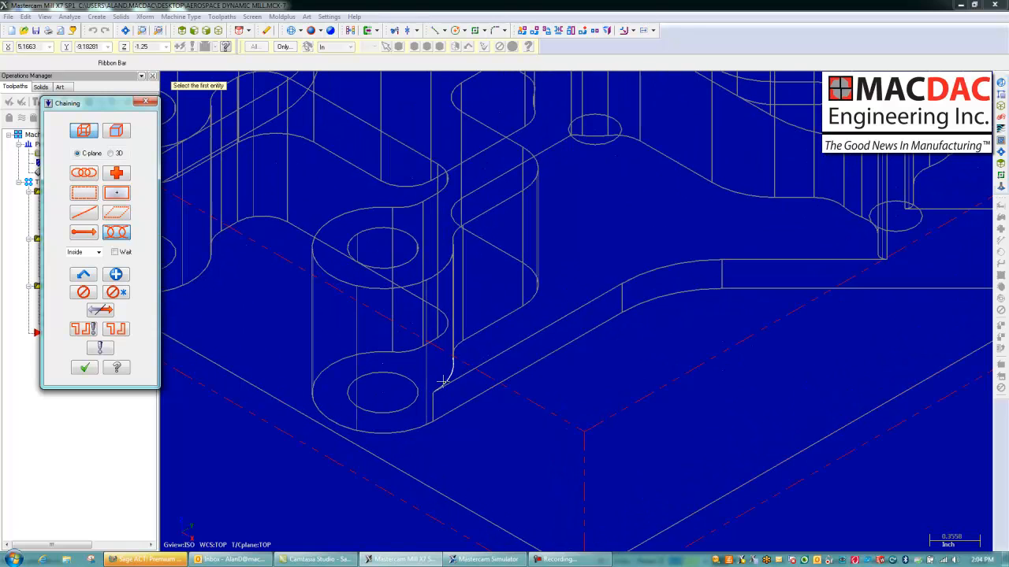
Partially chain the wall base on the recessed floor, from the near boss to the first rib's outer corner
click(444, 382)
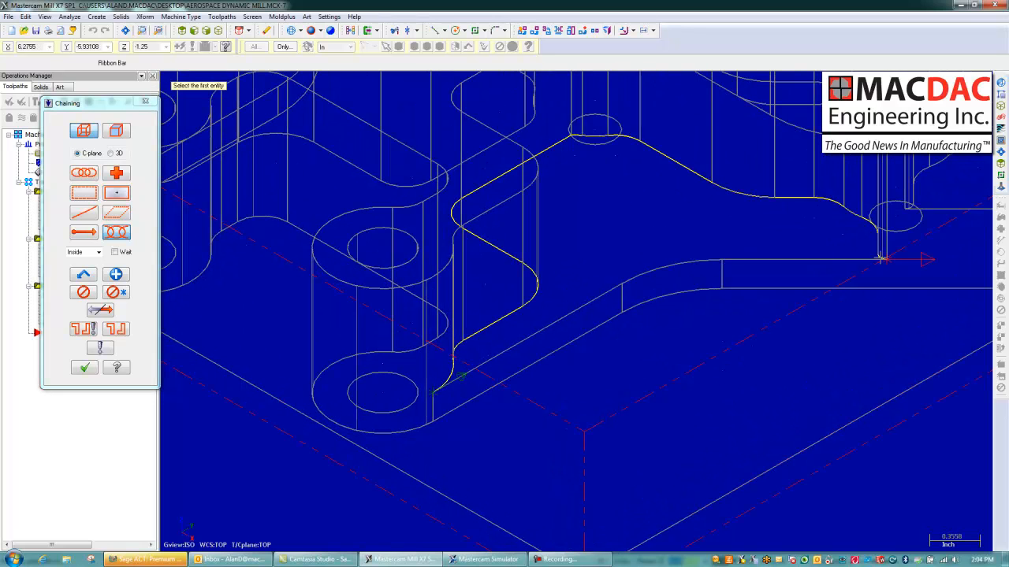
scroll(773, 336, down, 2)
scroll(756, 339, down, 1)
middle_drag(779, 308, 852, 314)
key(alt+s)
scroll(852, 313, up, 8)
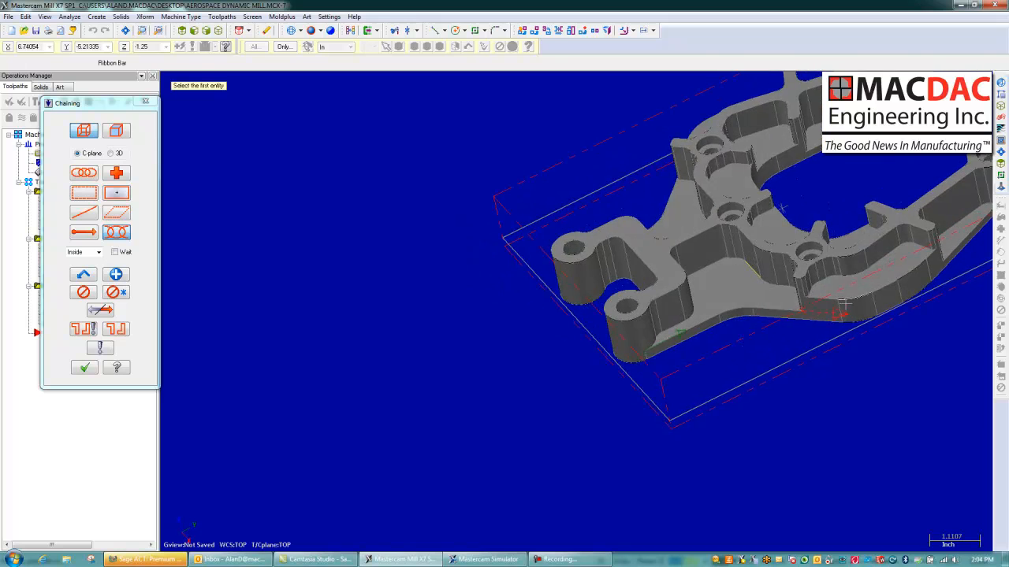
Add a second partial chain, reversed in direction, along the wall base of the middle floor section up to the next rib's outer corner
key(alt+s)
click(749, 298)
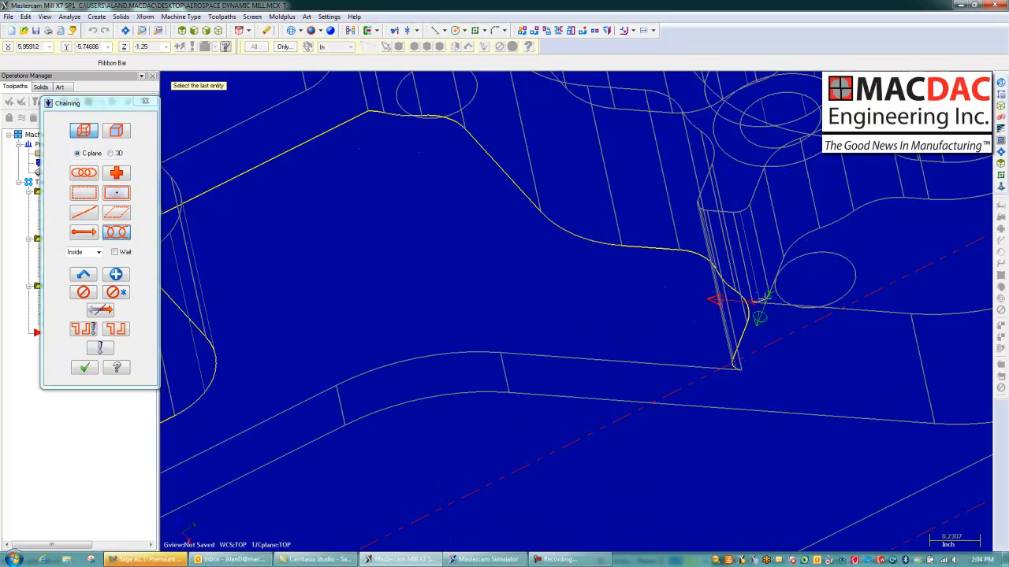
click(97, 310)
scroll(292, 270, down, 4)
scroll(830, 206, up, 1)
scroll(829, 206, up, 4)
key(alt+s)
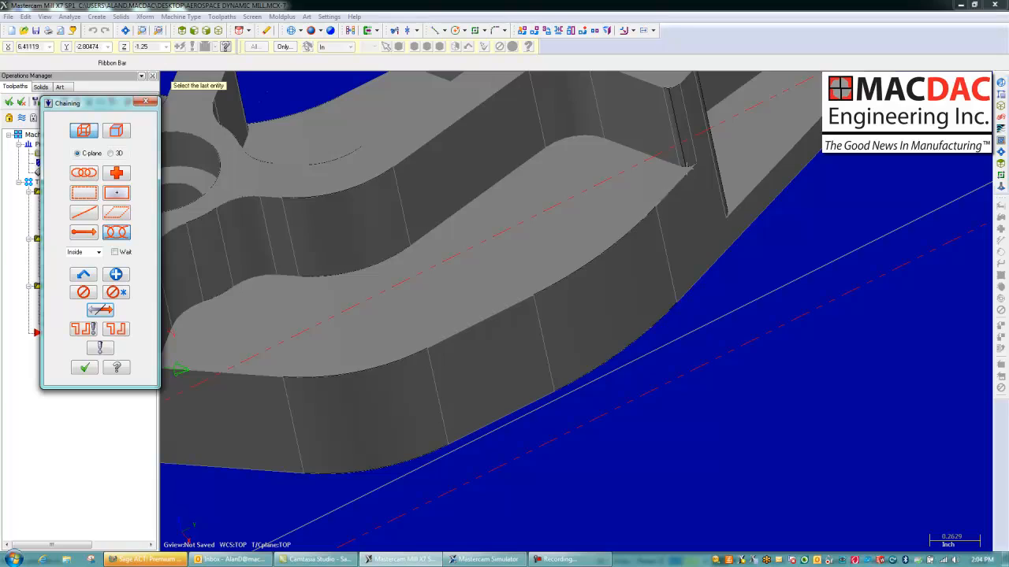
key(alt+s)
click(674, 163)
scroll(693, 278, down, 5)
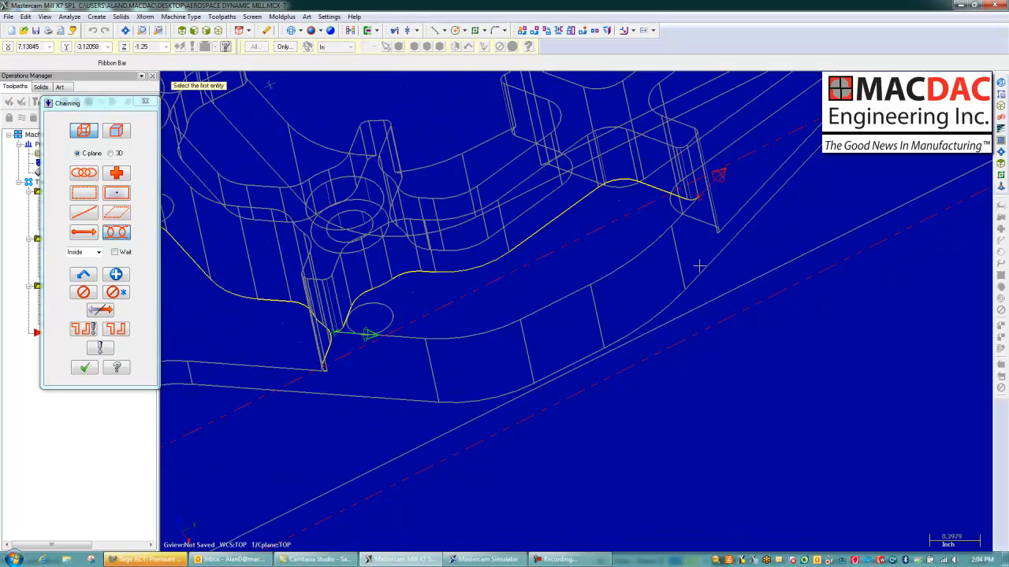
Add a third partial chain along the arm's wall base, around the far boss to the inner rib corner, and accept the chains
middle_drag(689, 289, 620, 384)
scroll(621, 384, up, 5)
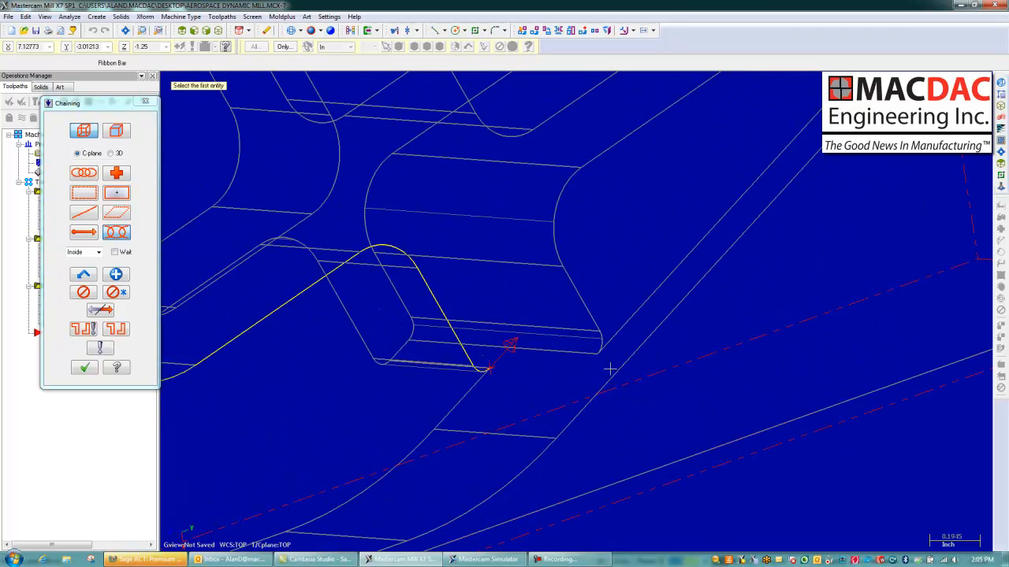
key(alt+s)
key(alt+s)
scroll(617, 333, down, 6)
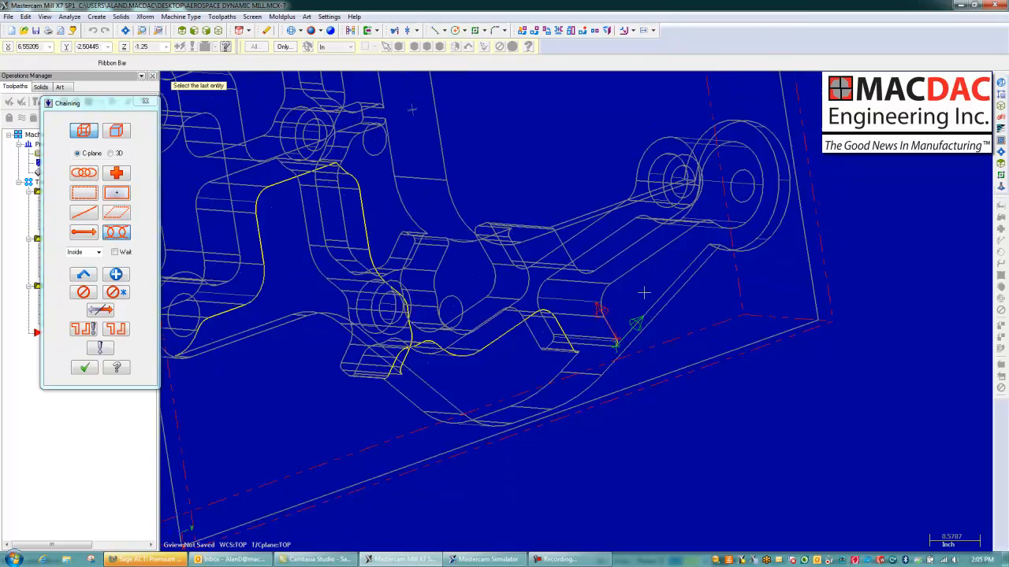
scroll(657, 331, up, 2)
scroll(568, 284, up, 4)
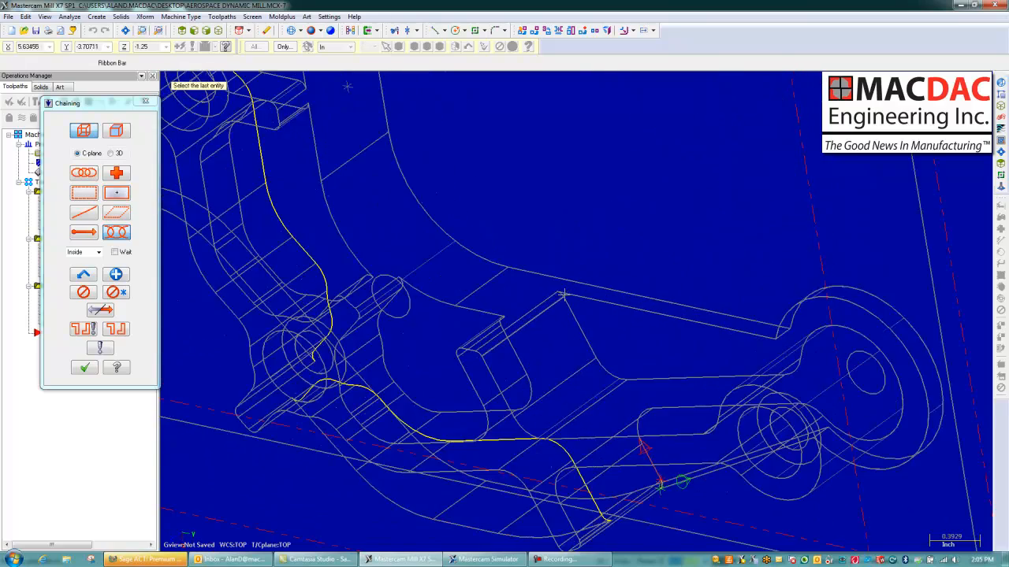
click(561, 294)
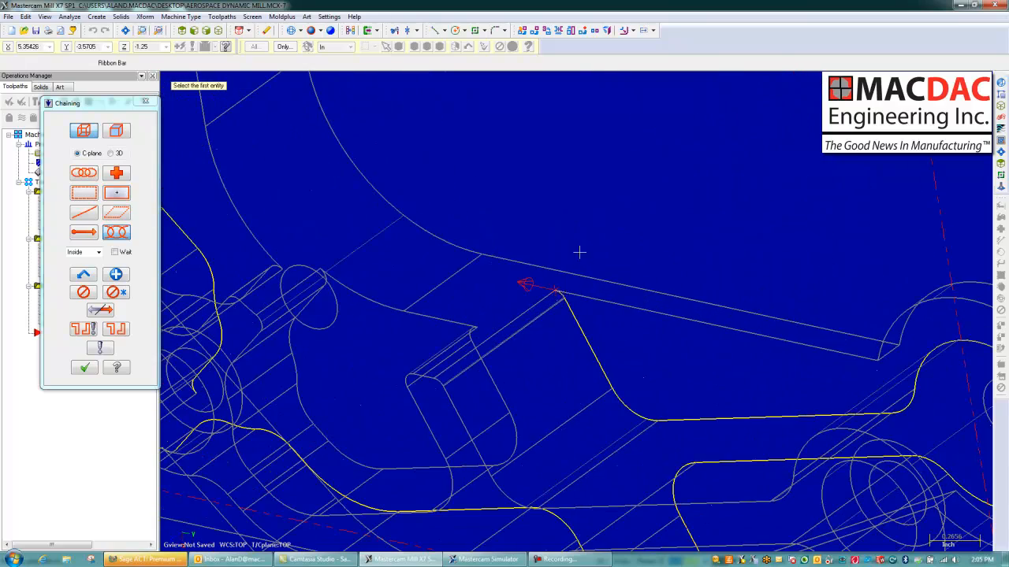
scroll(580, 252, down, 6)
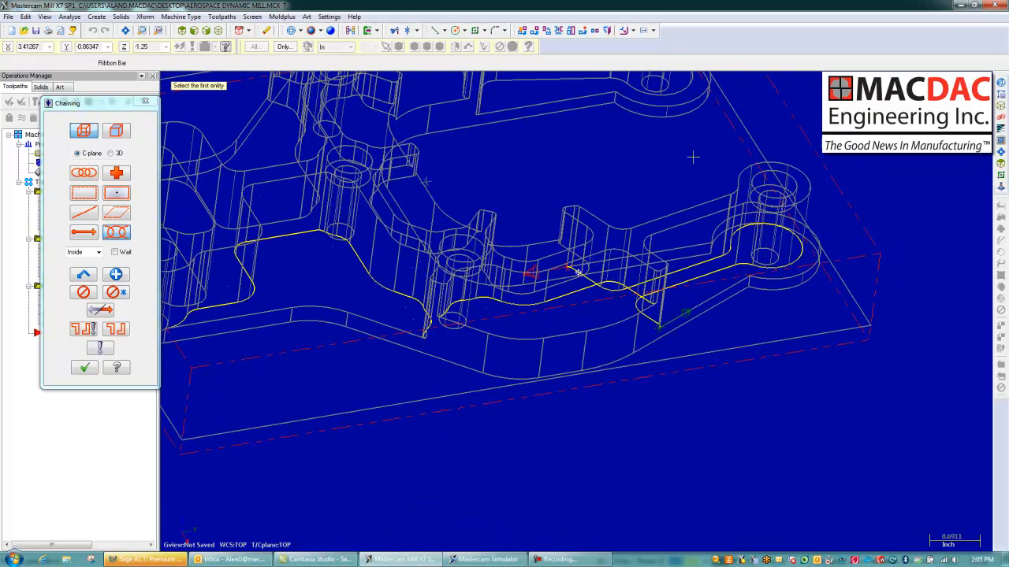
click(84, 369)
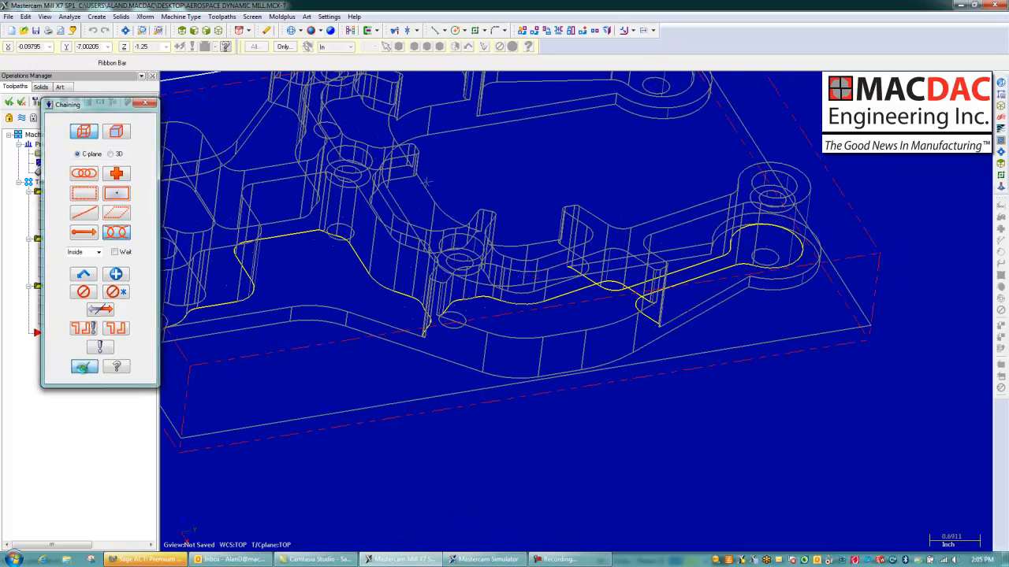
Set the 2D contour operation's compensation direction to Right and regenerate its toolpath
click(246, 105)
click(410, 111)
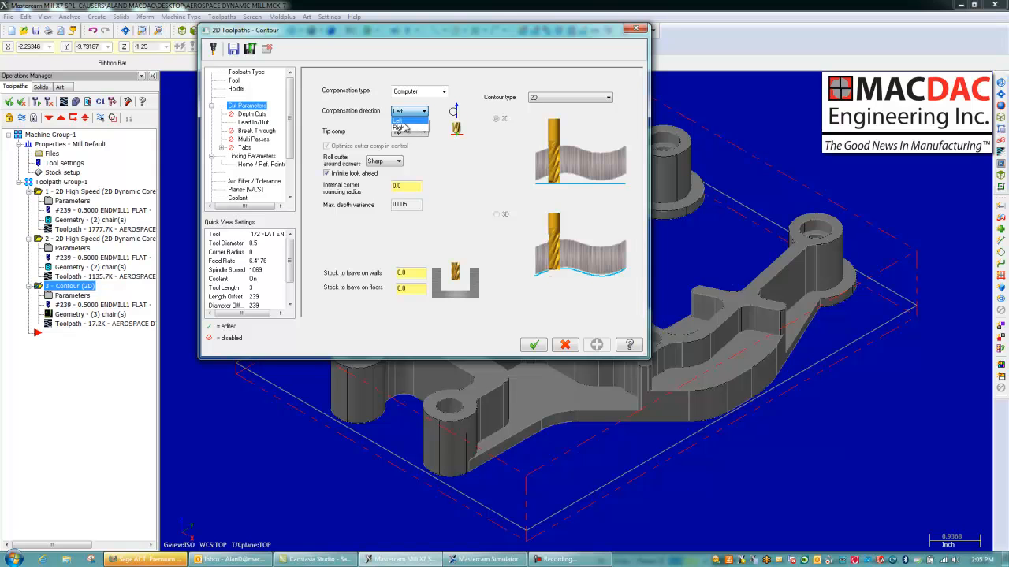
click(410, 126)
click(534, 346)
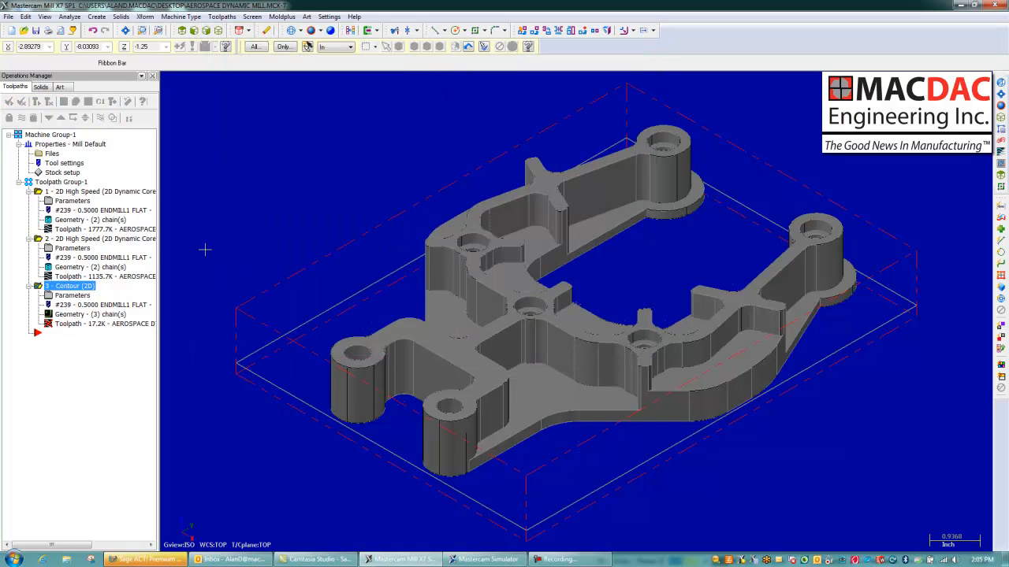
click(48, 102)
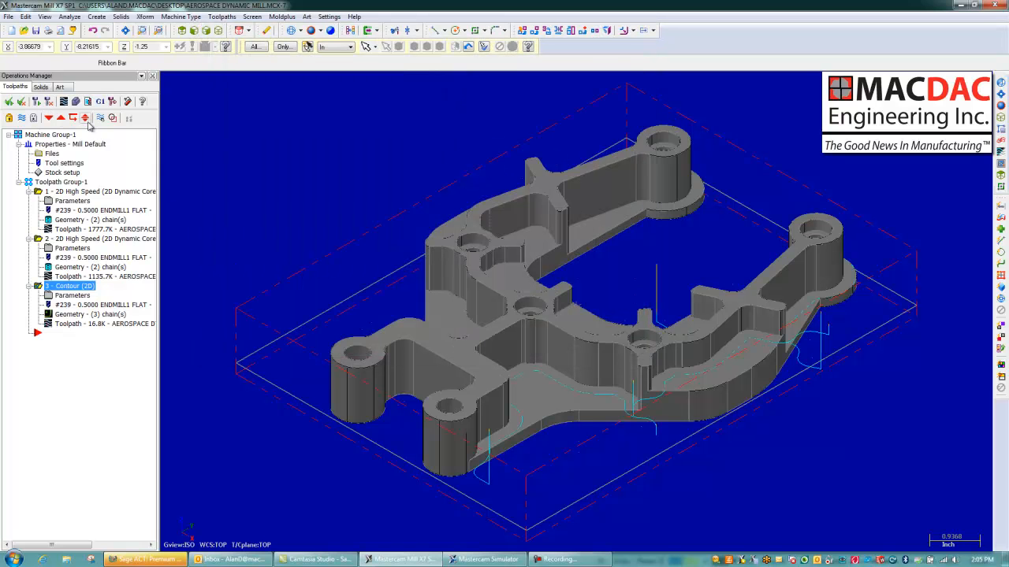
Simulate the contour toolpath along the part walls to its end and close the simulator
click(124, 327)
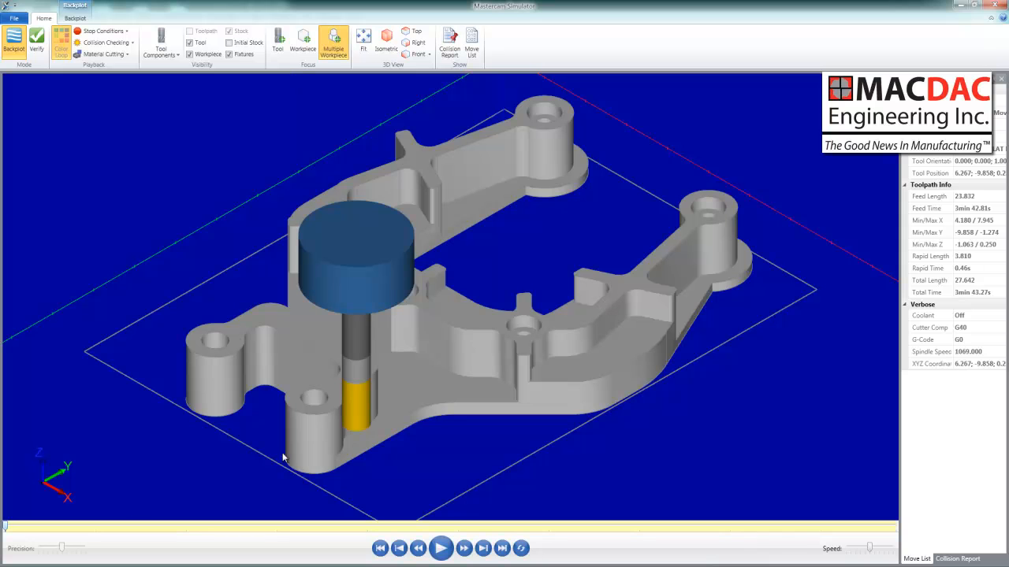
drag(4, 527, 855, 487)
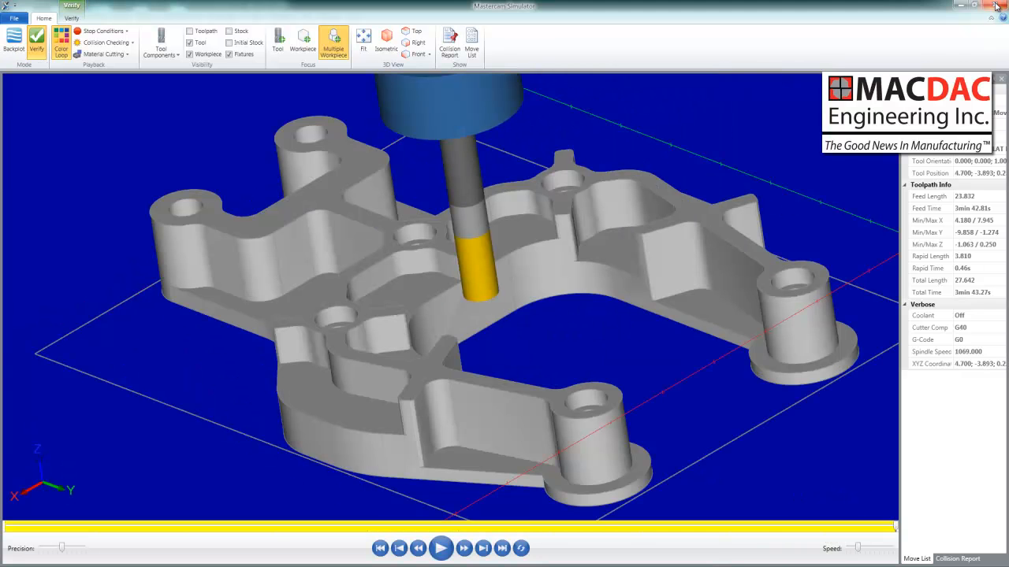
click(996, 6)
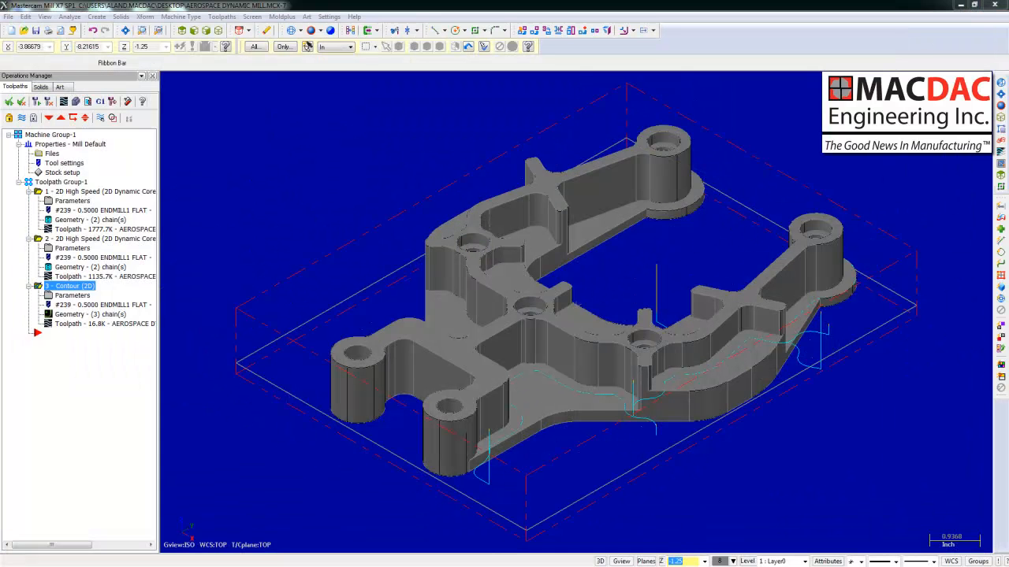
Leave the aerospace file and open FBM PART.MCX-7
key(ctrl+n)
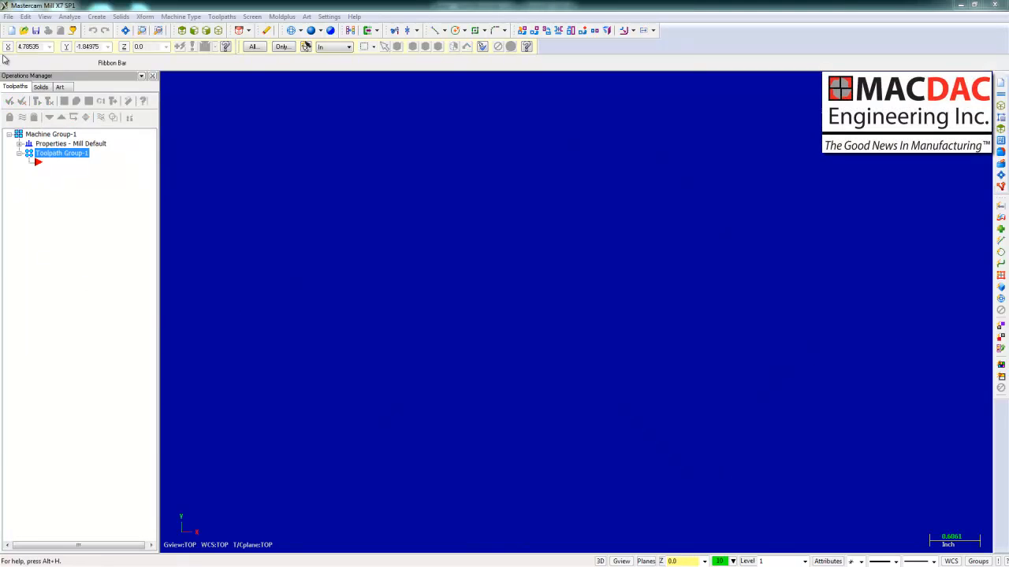
click(8, 17)
click(79, 351)
Start a parallel surface finish toolpath with NC name FBM PART, using the sloped face with the five holes as drive surface
click(222, 16)
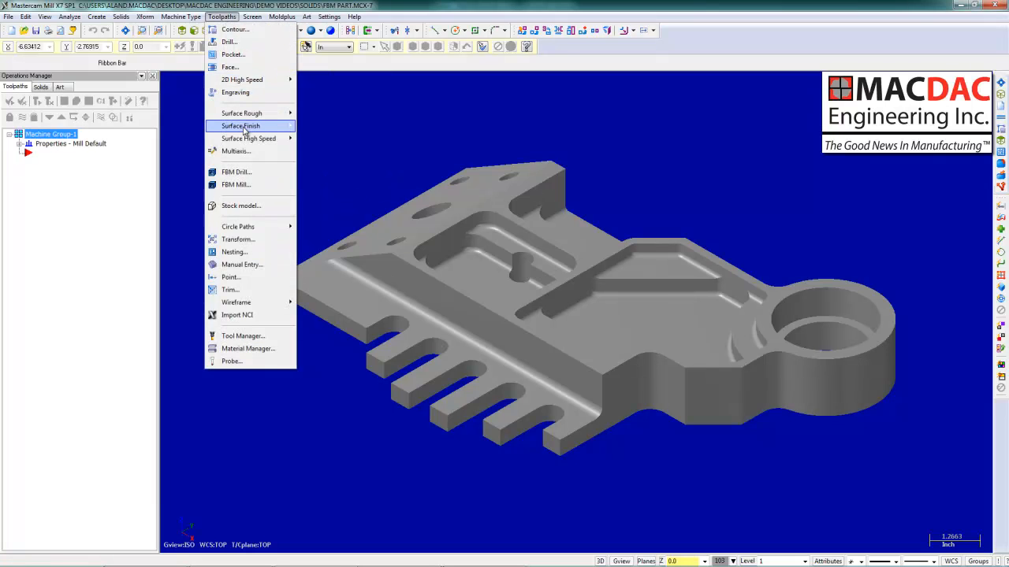
mouse_move(244, 126)
click(313, 131)
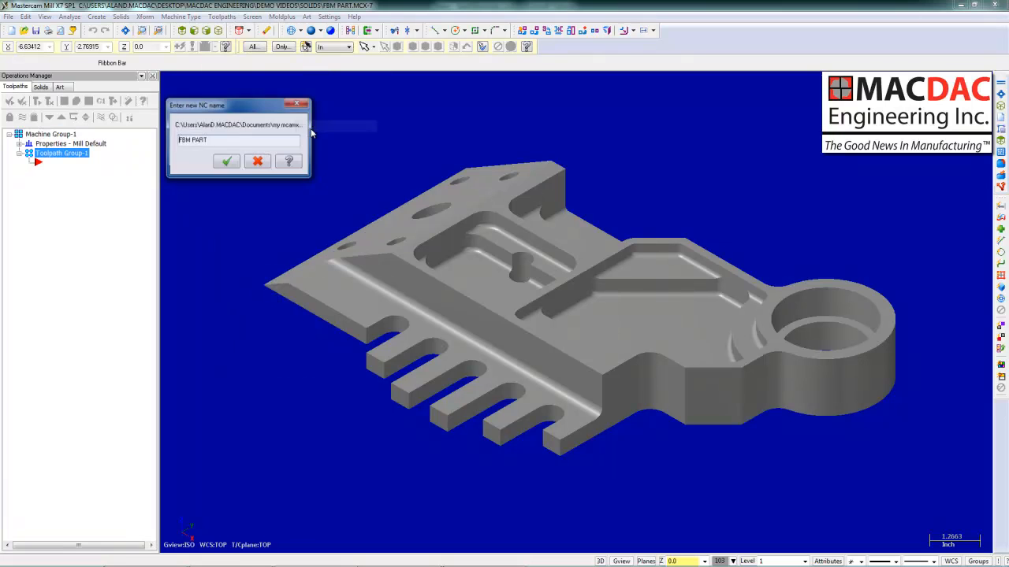
click(226, 161)
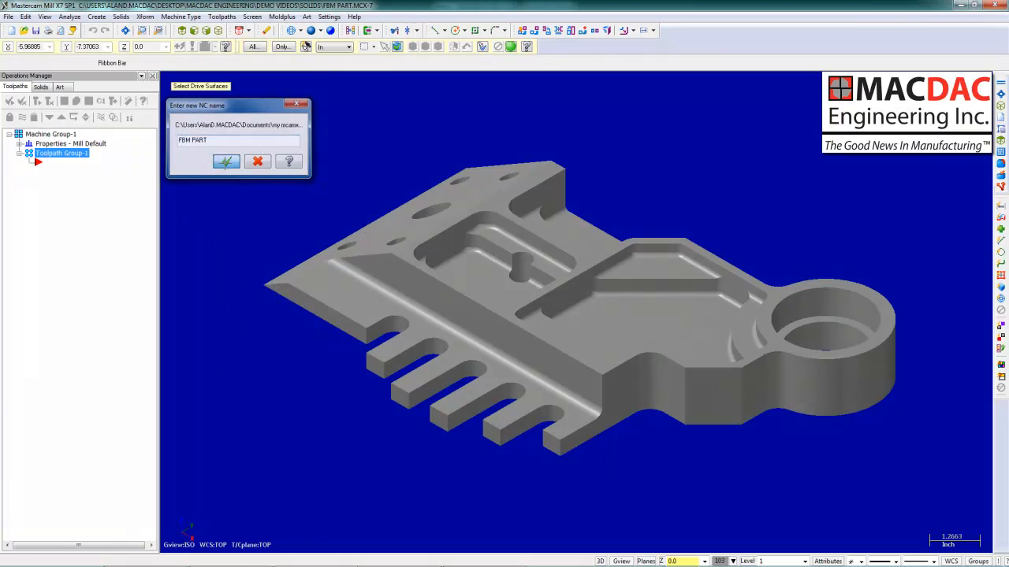
click(398, 47)
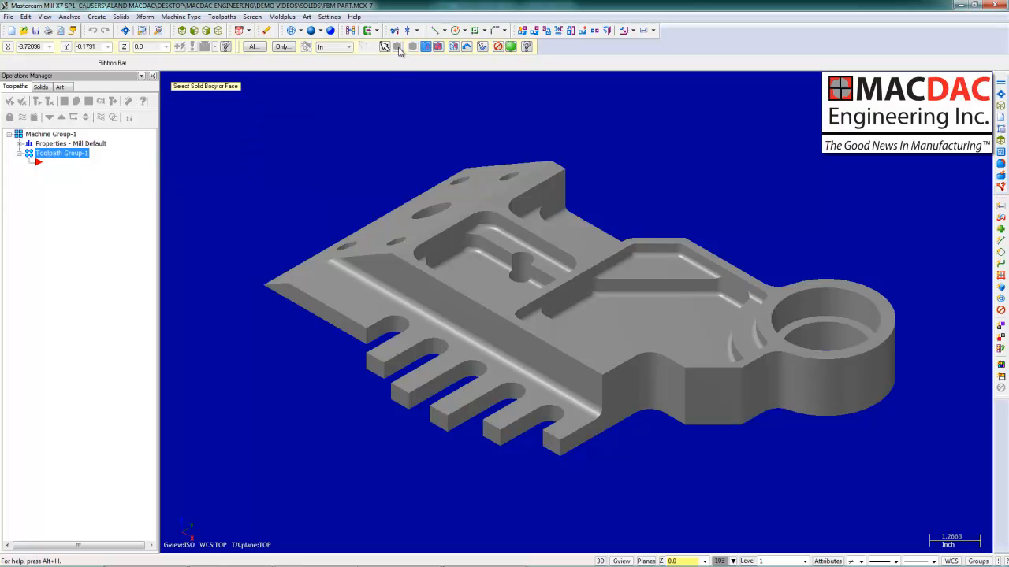
click(406, 211)
click(511, 46)
click(330, 321)
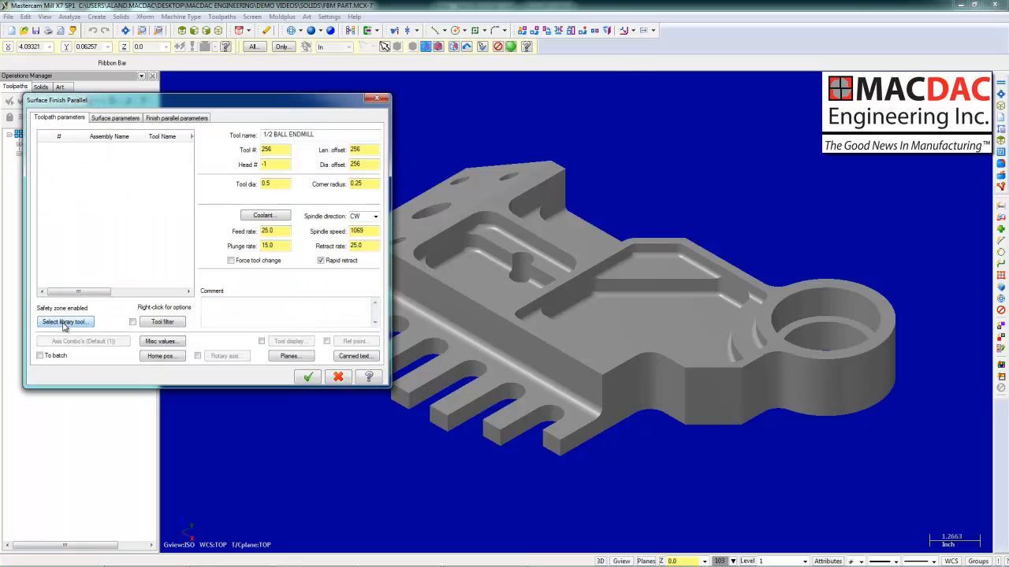
Assign the 1/2 ball endmill from the tool library and generate the parallel finish toolpath with the default surface and finish parameters
click(64, 323)
click(152, 208)
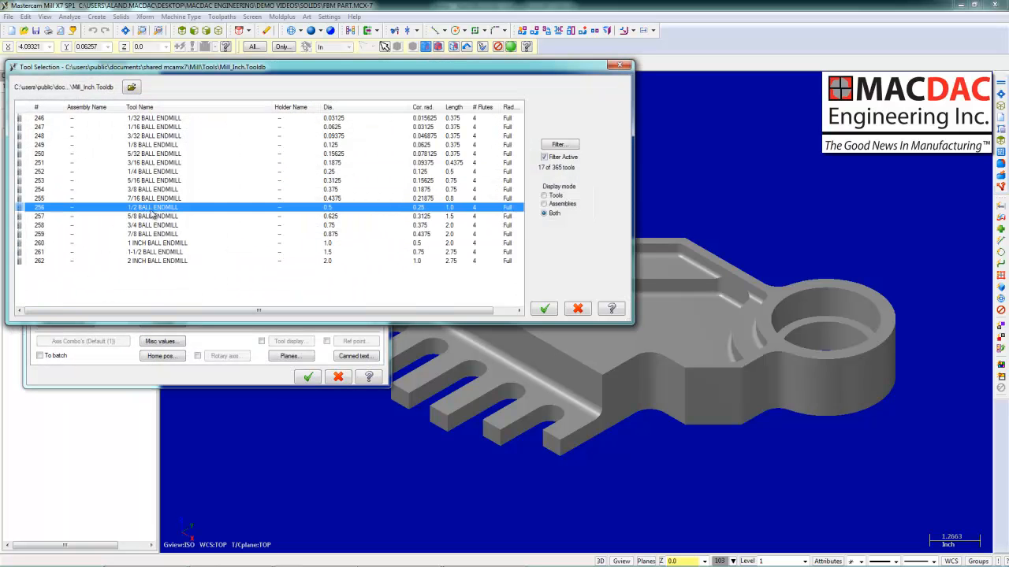
click(544, 309)
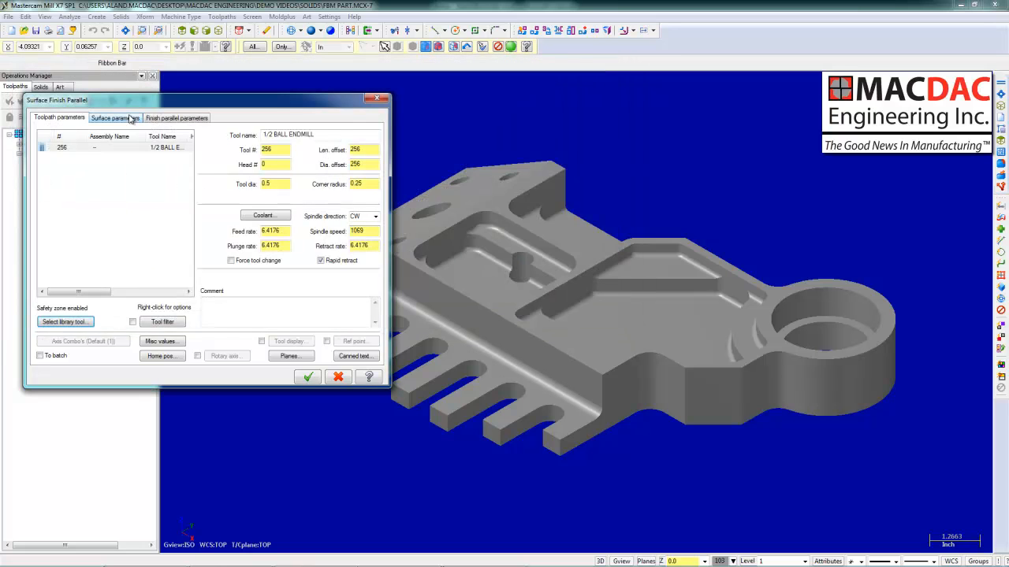
click(131, 118)
click(178, 118)
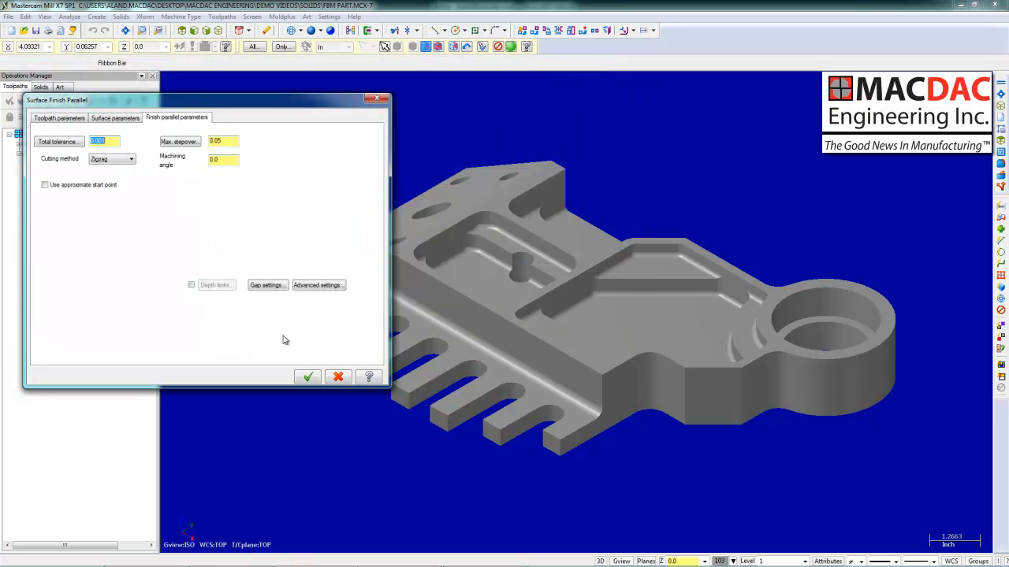
click(306, 377)
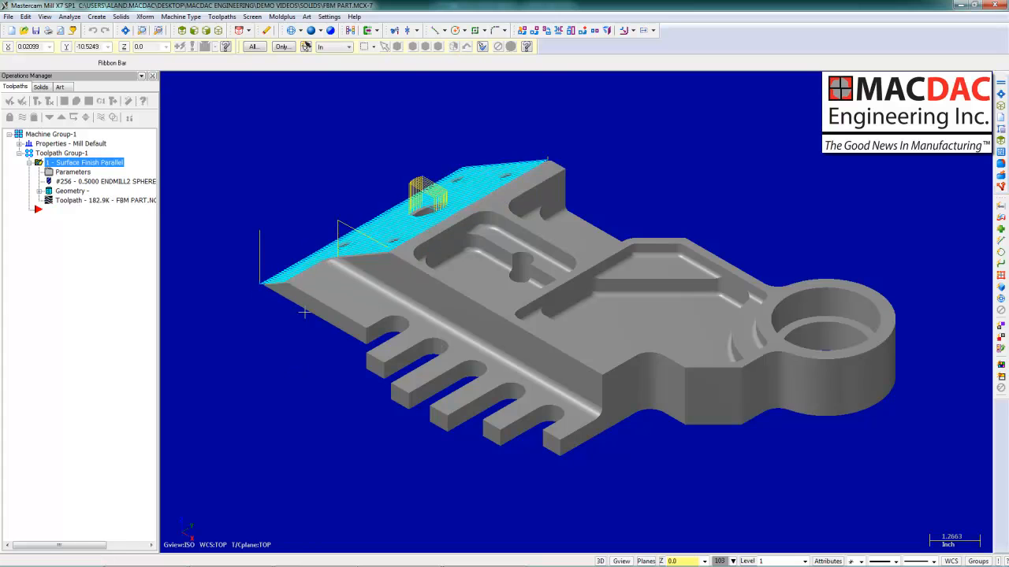
Run Find Features on the solid for holes, creating operations and including blind holes
middle_drag(330, 199, 370, 229)
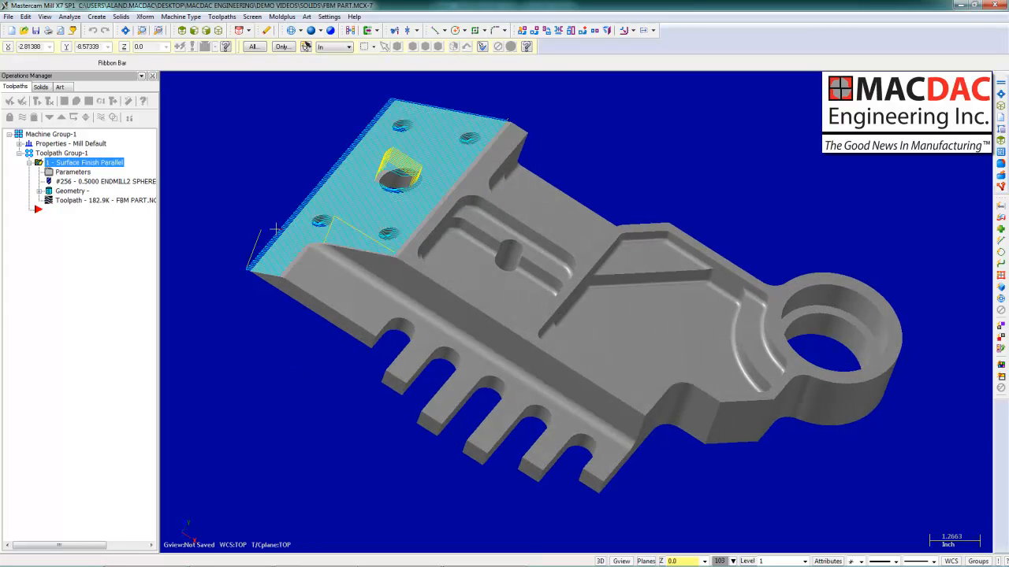
scroll(400, 180, up, 2)
scroll(402, 182, up, 1)
scroll(403, 182, down, 2)
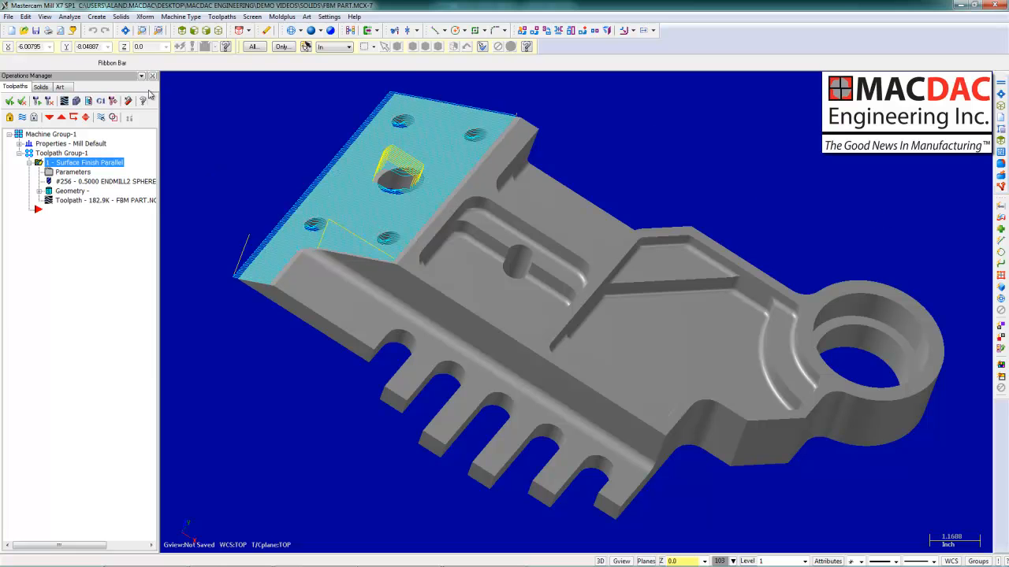
click(120, 16)
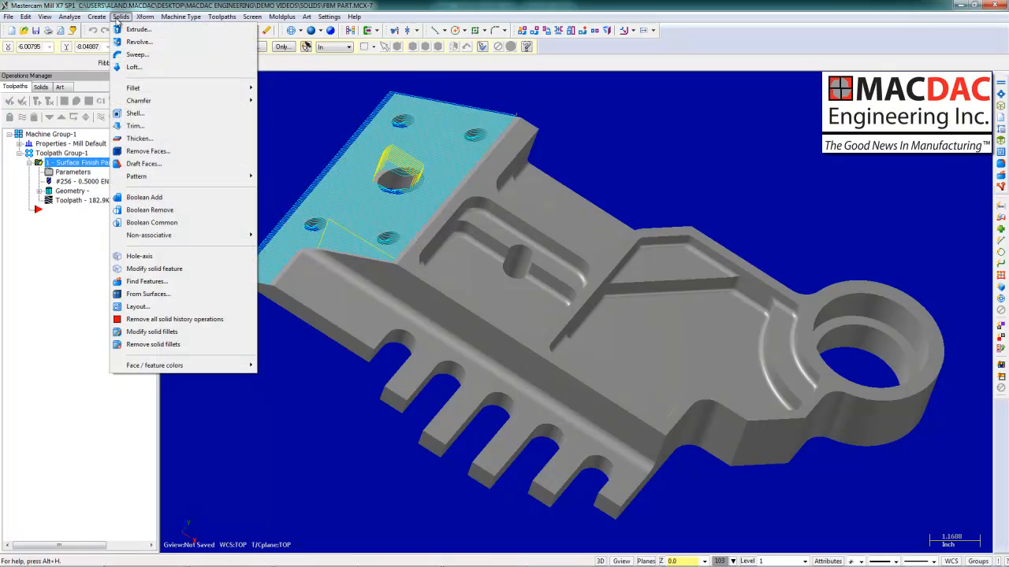
click(149, 285)
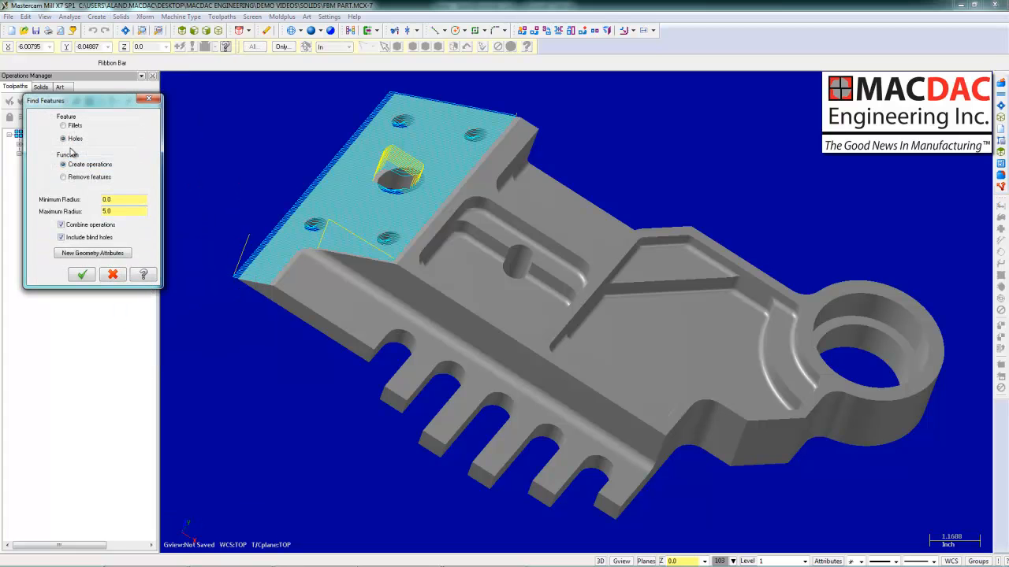
click(81, 274)
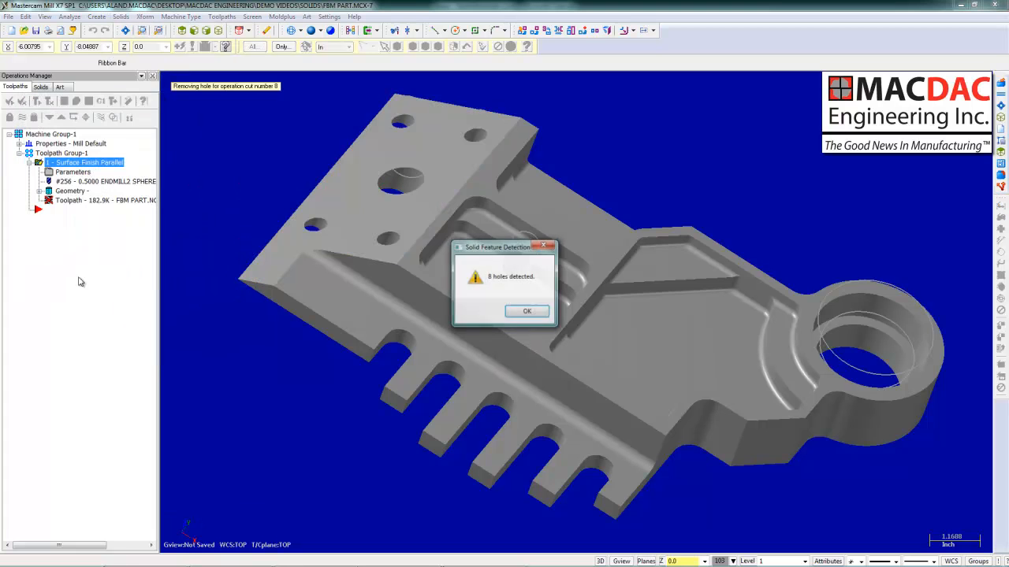
click(528, 313)
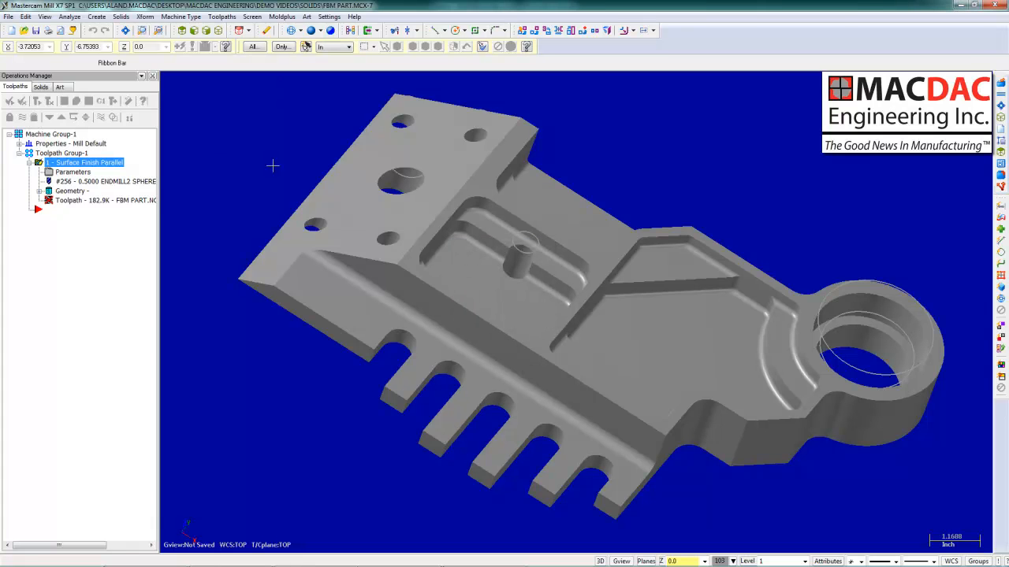
Suppress the second Extrude Cut in the solid's history, the one containing the sloped face's holes
click(41, 87)
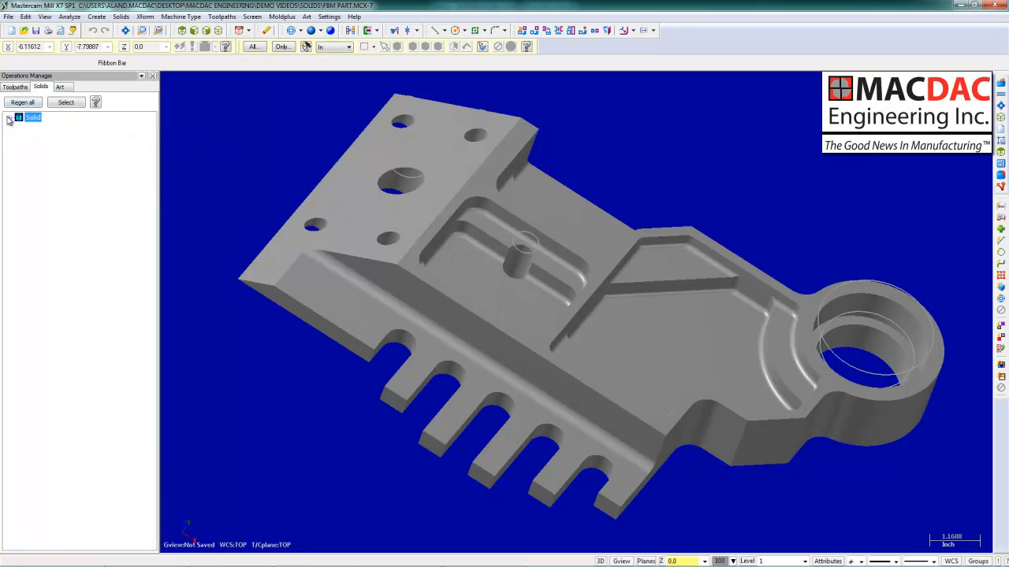
click(9, 118)
click(48, 137)
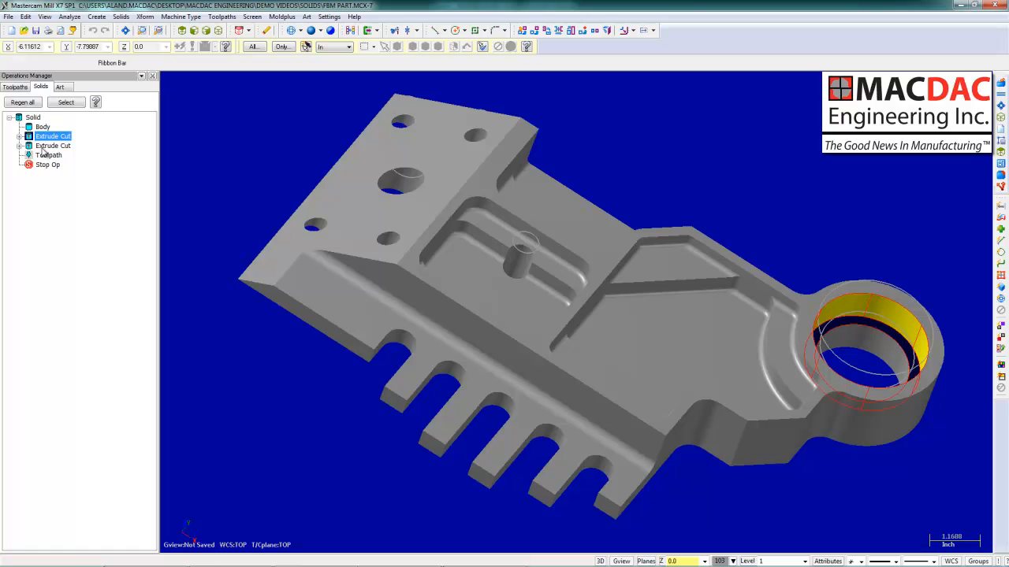
click(46, 147)
right_click(43, 150)
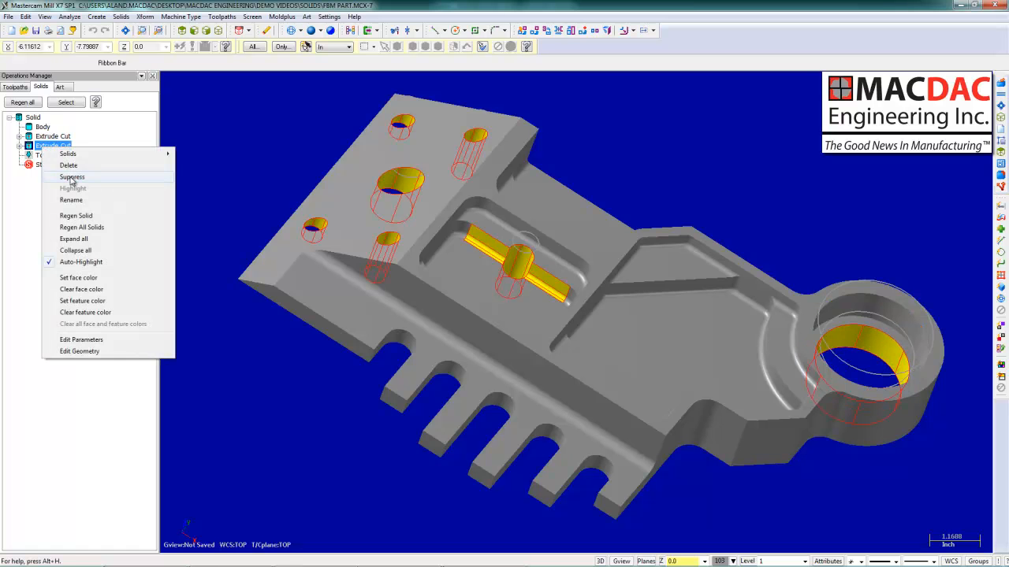
click(69, 173)
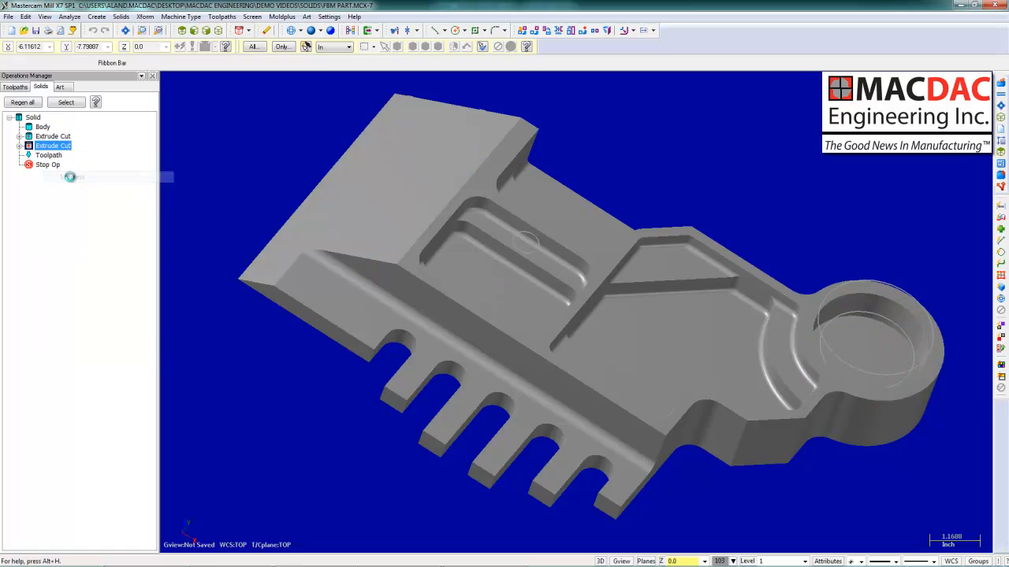
Reselect the hole-free sloped face as the parallel finish operation's drive surface and regenerate its toolpath
click(14, 86)
click(81, 193)
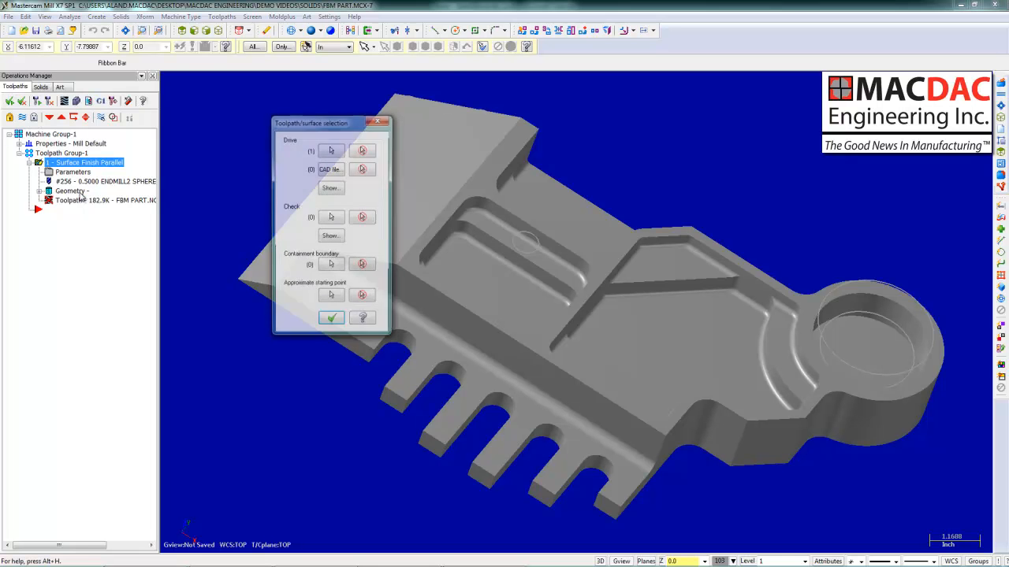
click(331, 151)
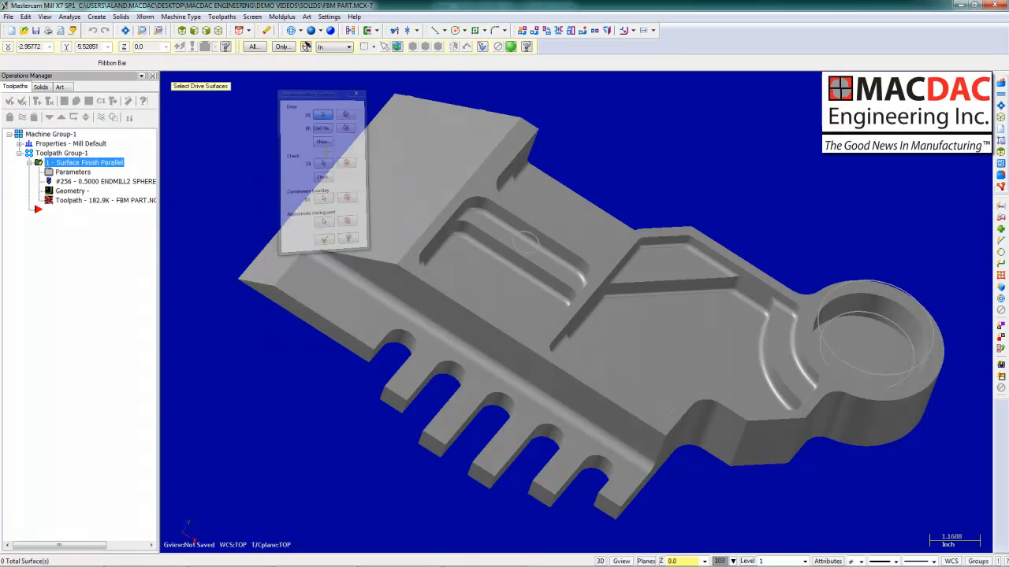
click(397, 47)
click(421, 154)
click(511, 47)
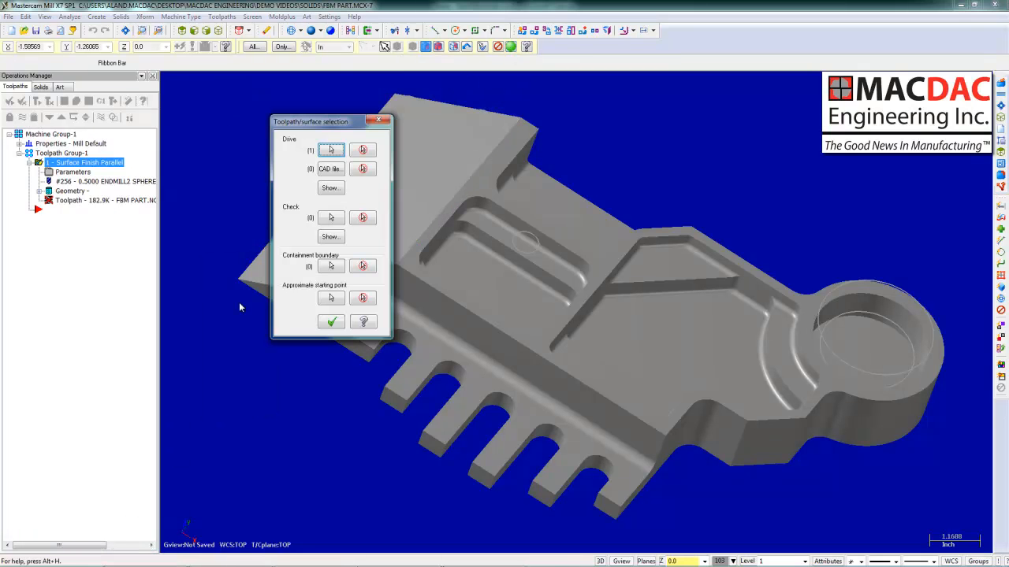
click(329, 322)
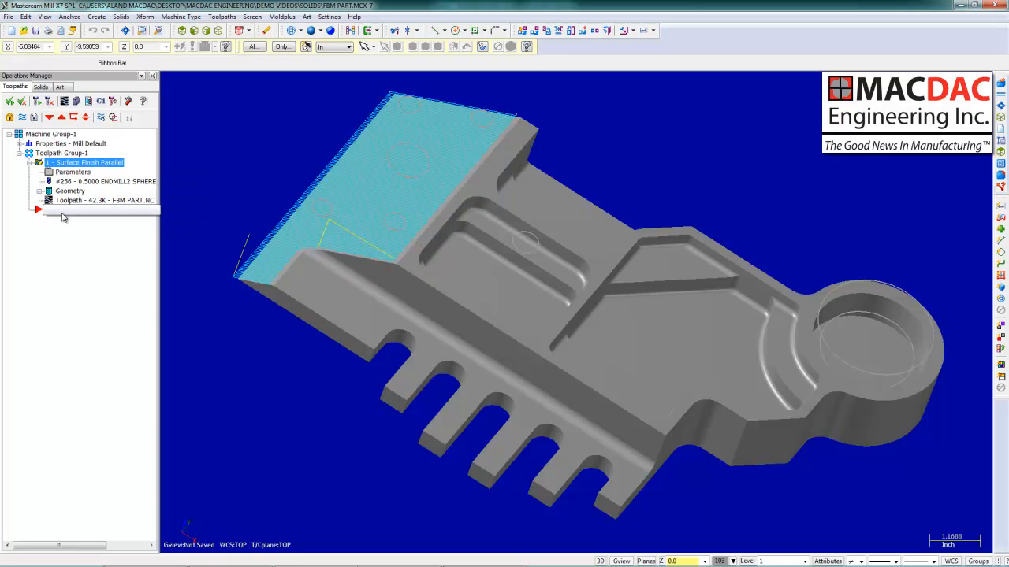
Hide the parallel finish toolpath in isometric view and dynamically analyze the fillet radii along the pocket walls
key(alt+7)
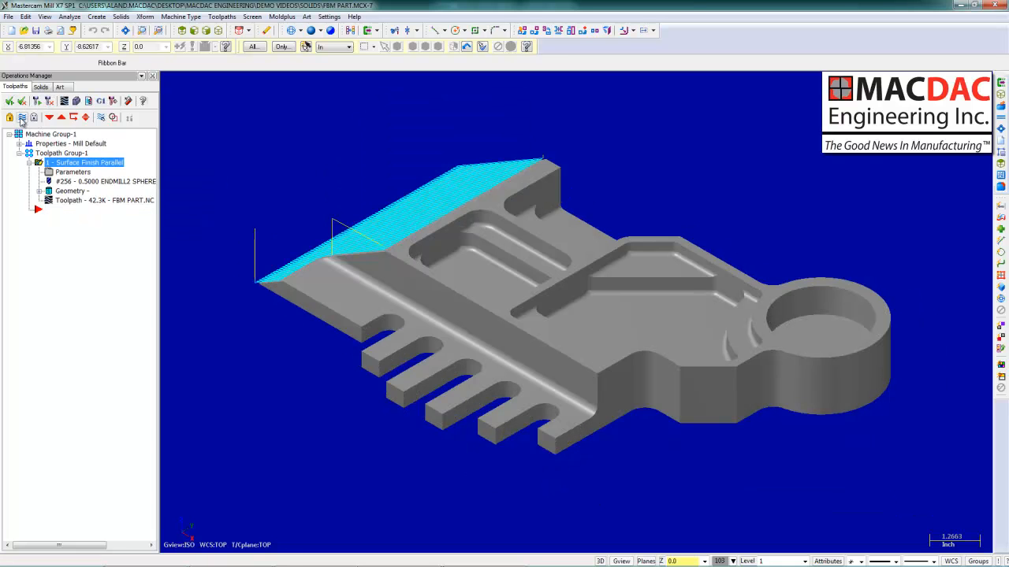
click(23, 117)
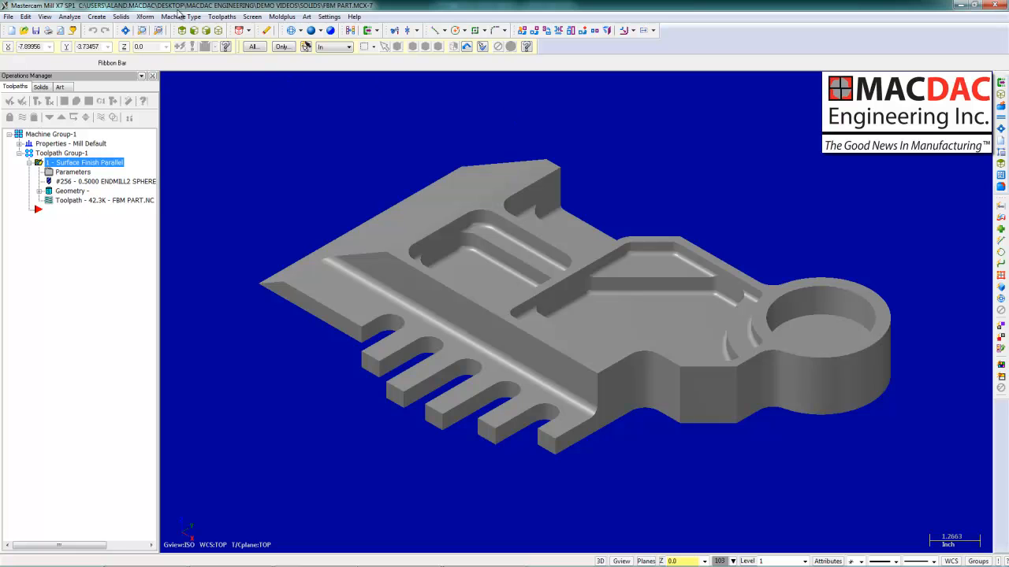
click(71, 17)
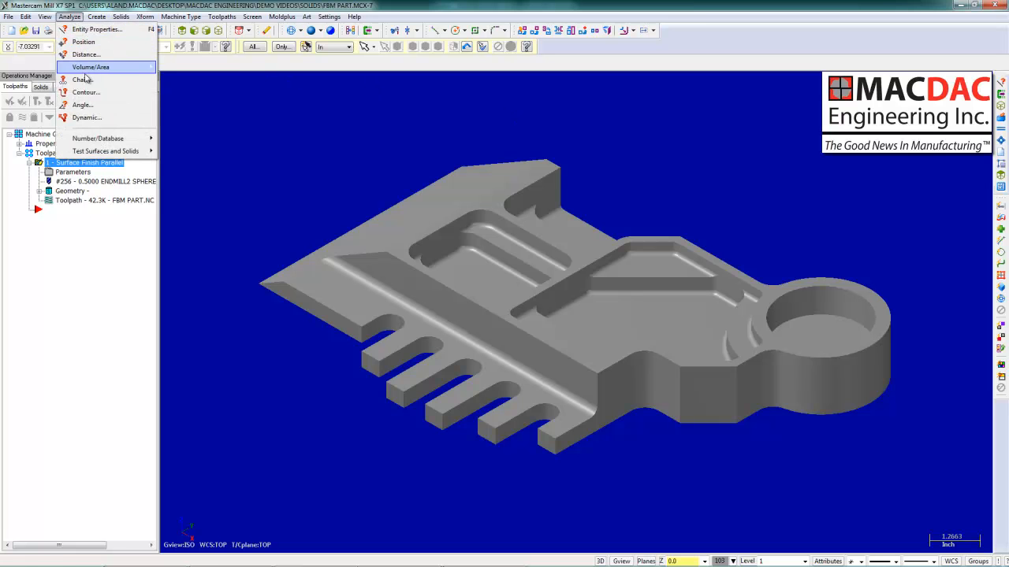
click(87, 117)
click(666, 252)
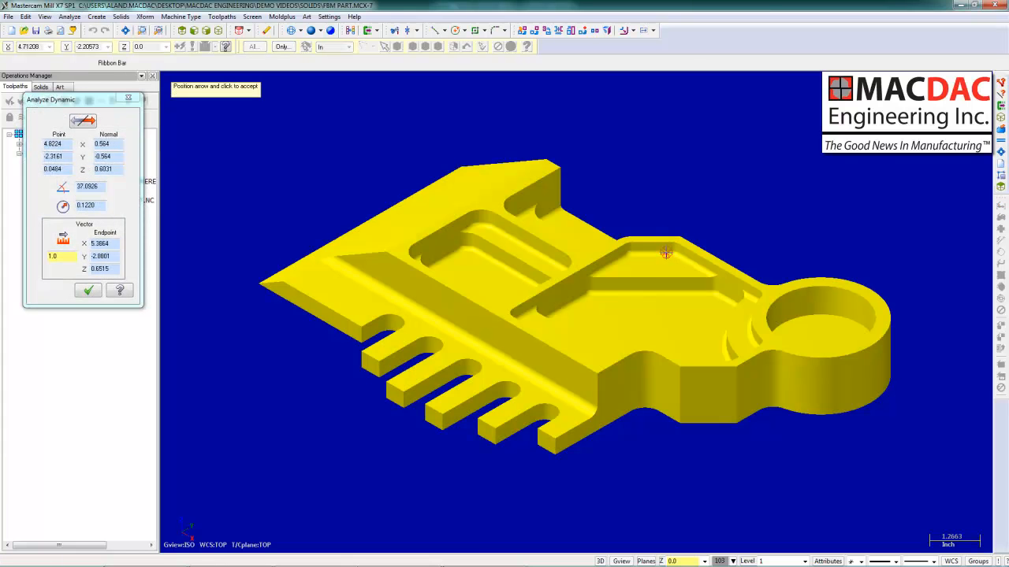
click(620, 251)
click(516, 240)
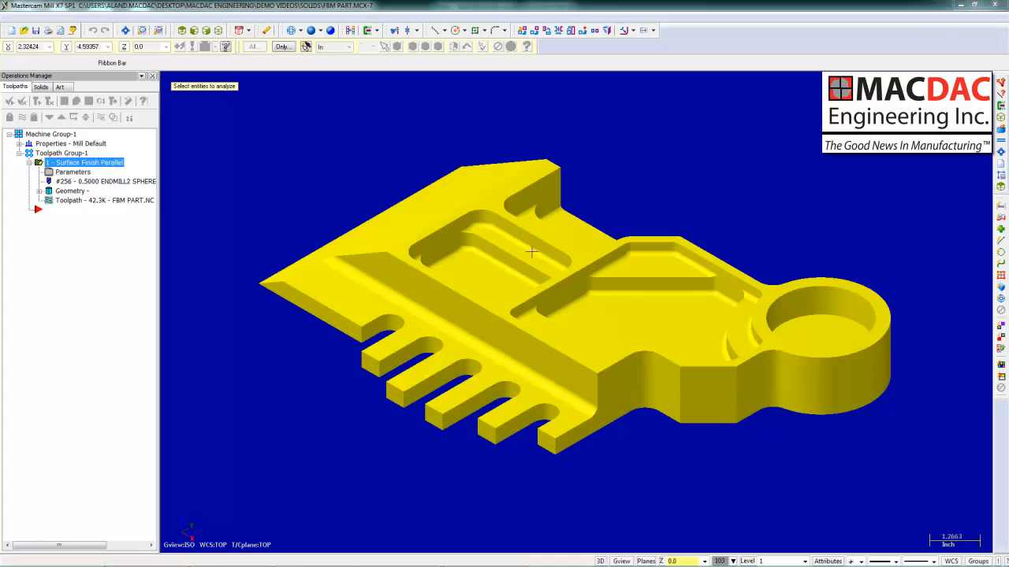
click(533, 250)
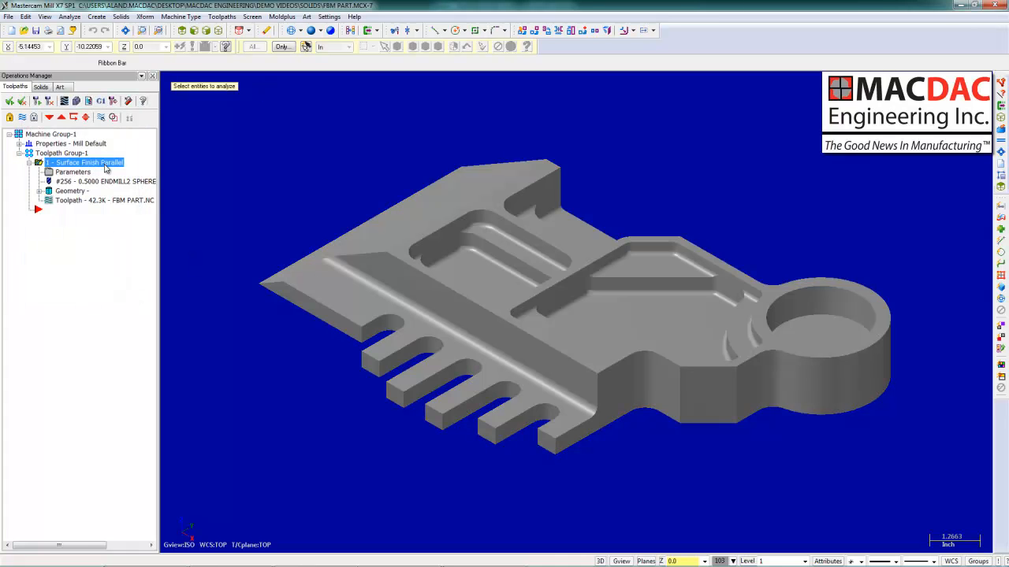
Unsuppress the second Extrude Cut in the solid's history to restore the holes
click(41, 87)
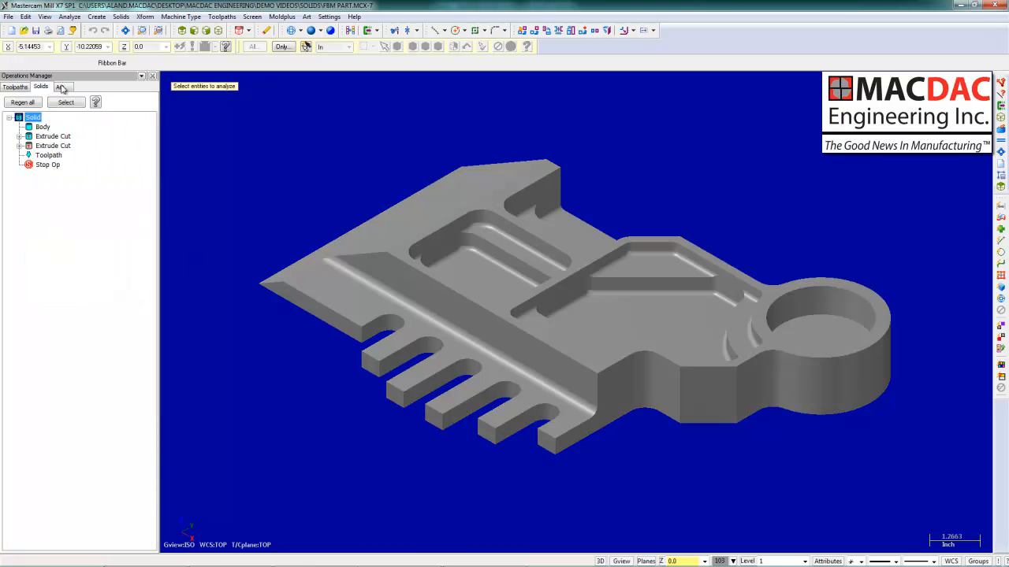
right_click(54, 148)
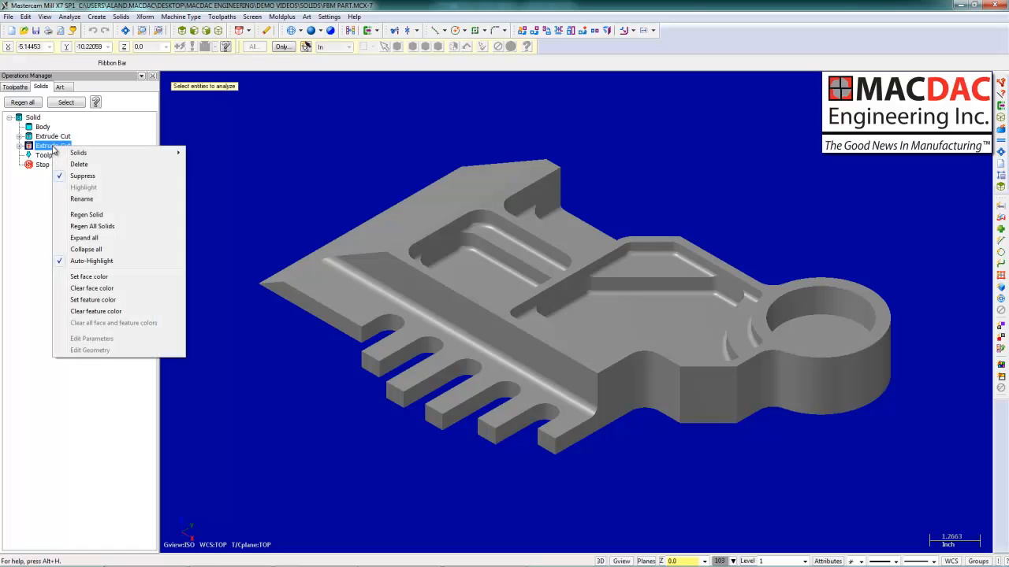
click(67, 177)
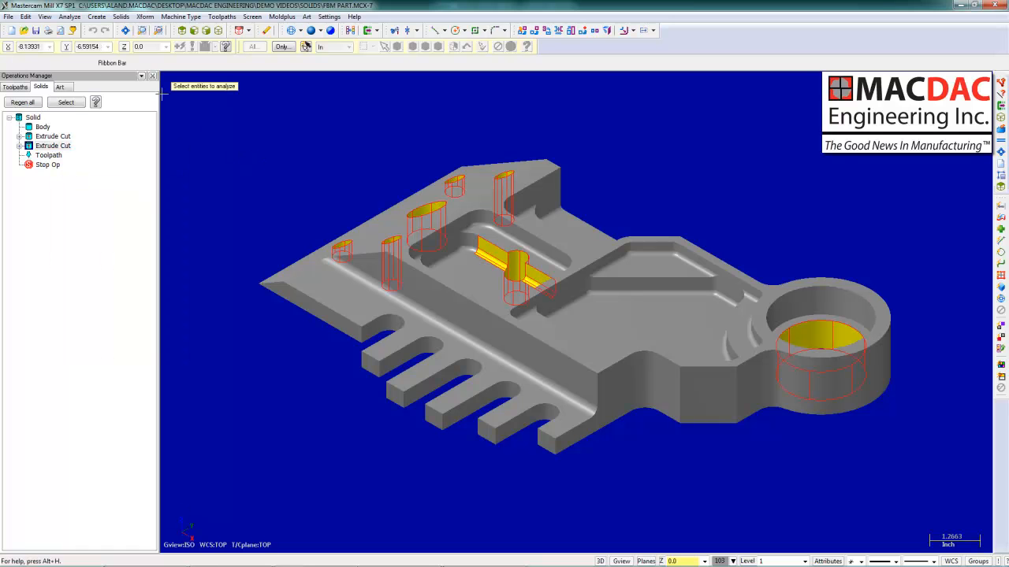
Run Find Features on the solid for fillets, creating fillet operations in its history
click(121, 17)
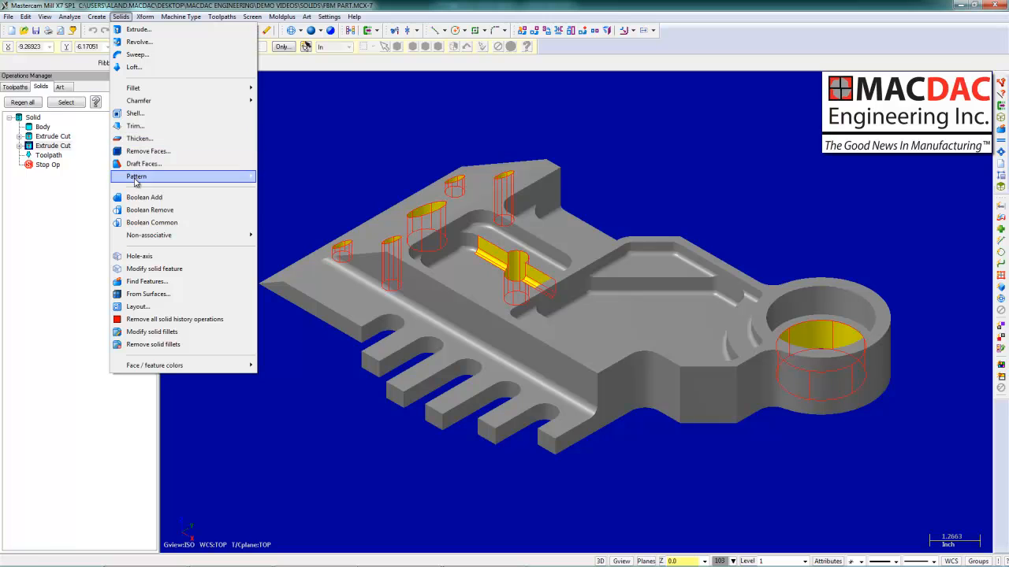
mouse_move(136, 180)
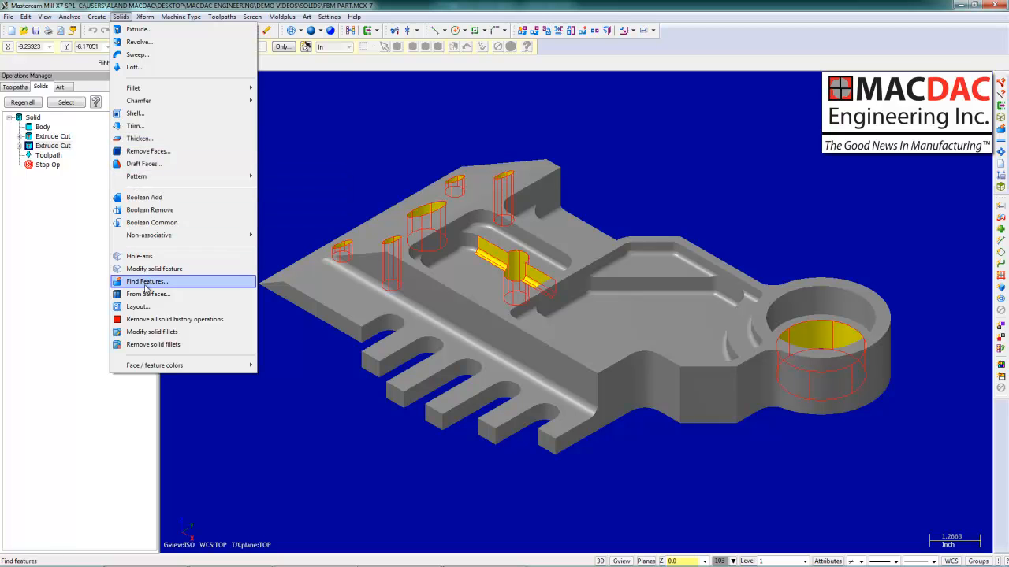
click(145, 284)
click(68, 126)
click(81, 274)
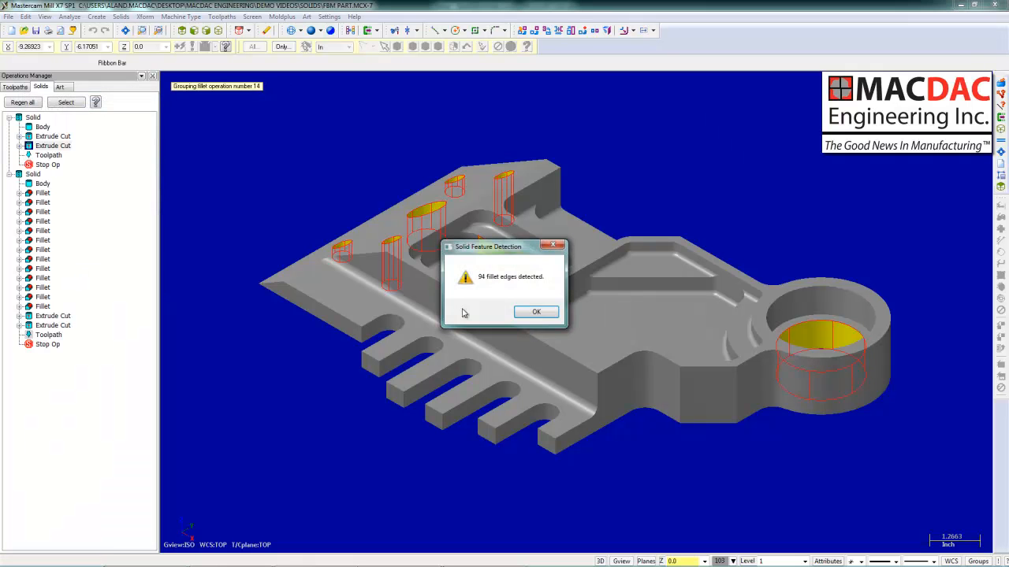
Accept the detected fillets, set the radius of the fillet along the smaller pocket's back wall to .125, and regenerate the solid
click(542, 314)
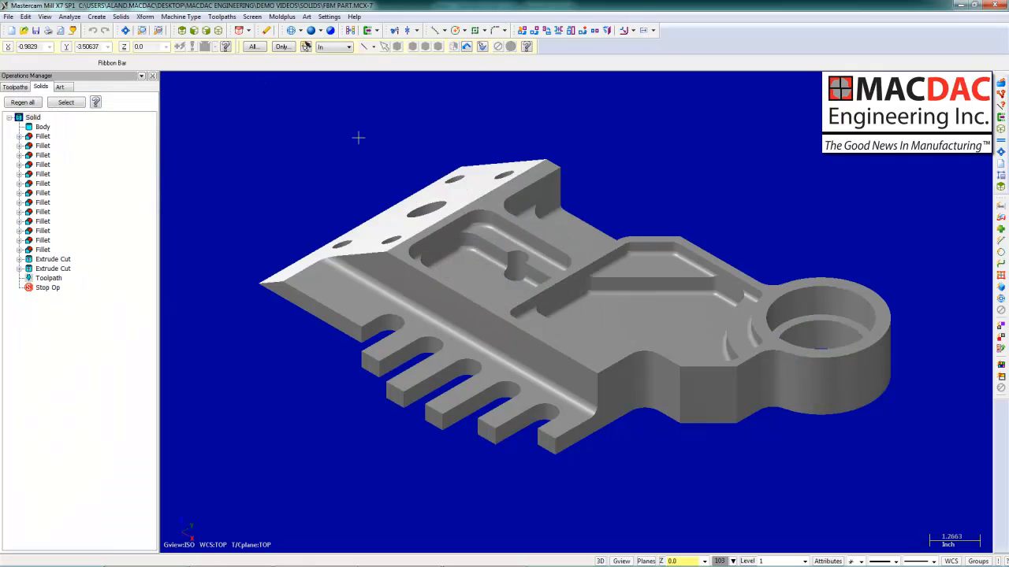
click(66, 102)
click(488, 227)
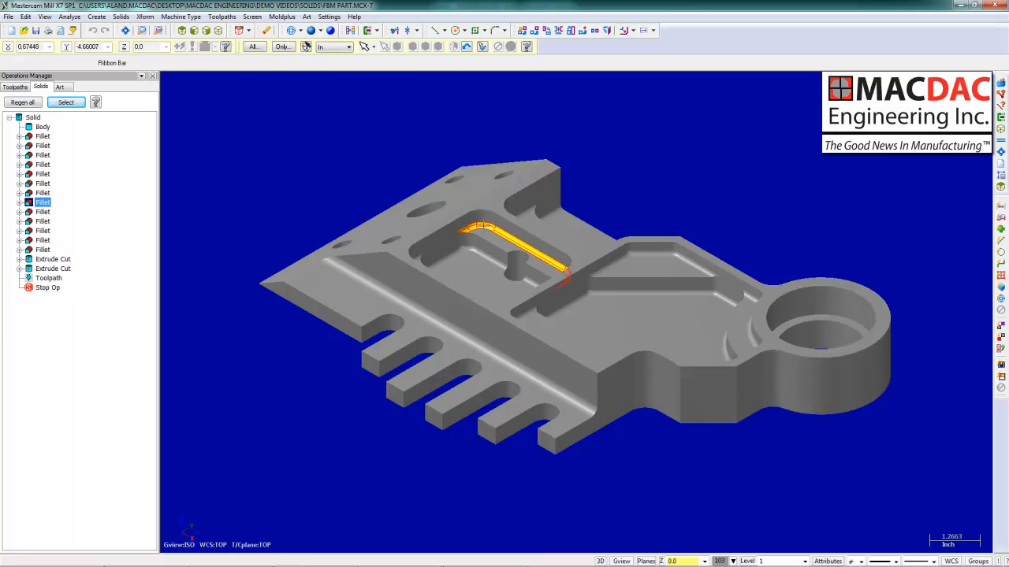
click(19, 202)
click(49, 212)
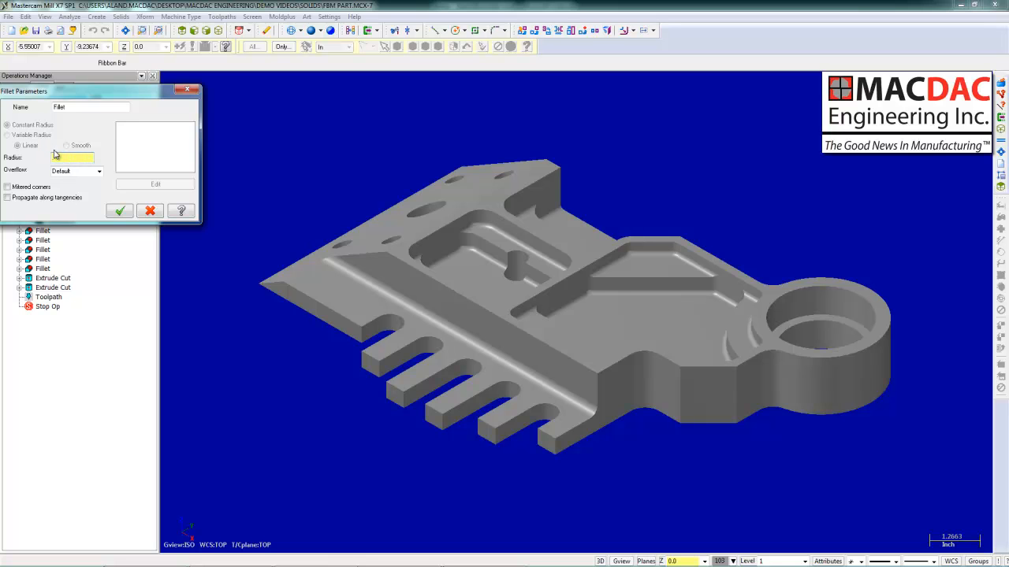
text(.125)
key(Tab)
click(118, 211)
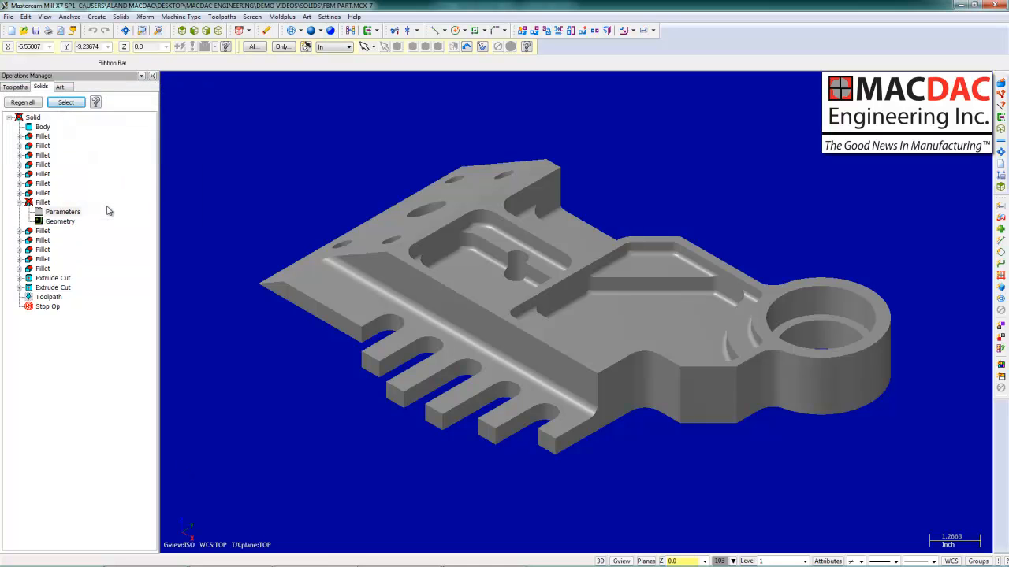
click(36, 102)
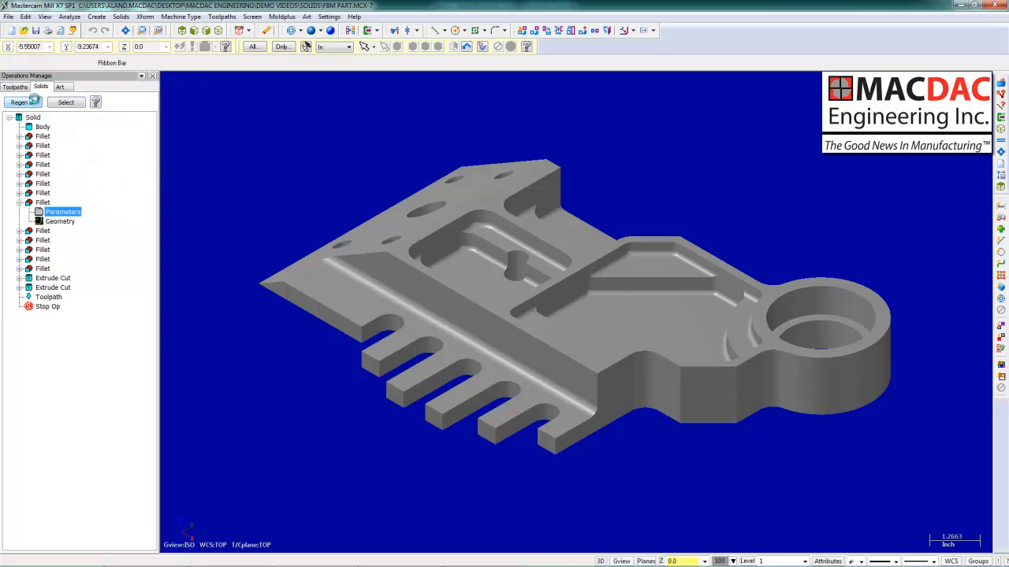
Set the radius of the fillet around the larger pocket's angled back wall to .25 and regenerate the solid
click(42, 230)
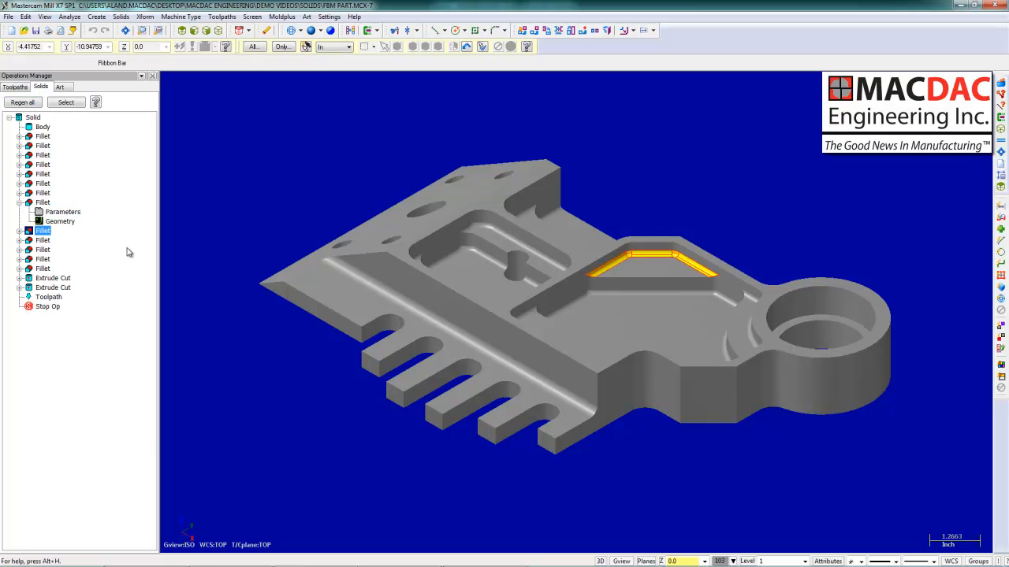
right_click(42, 233)
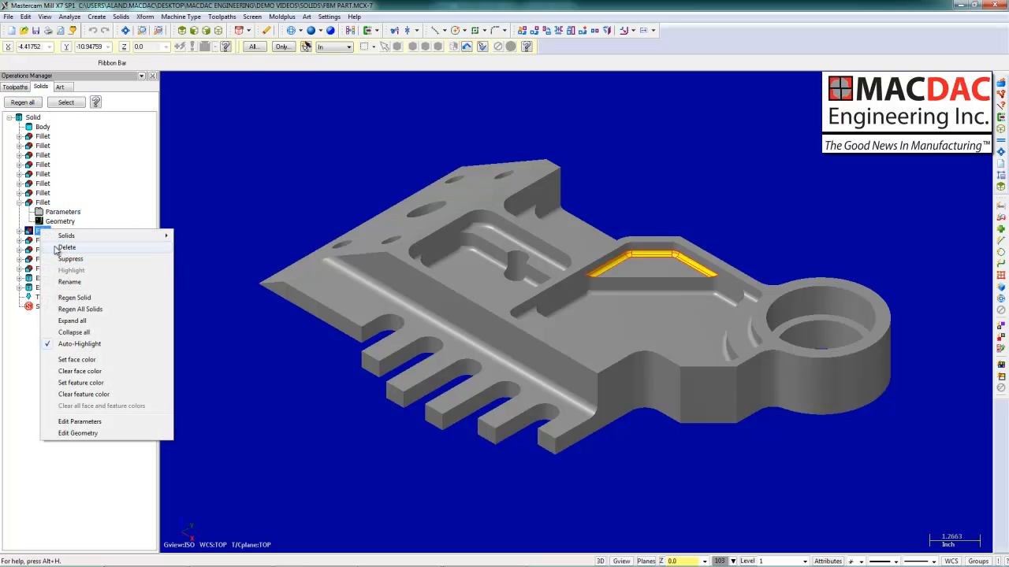
click(19, 230)
double_click(57, 241)
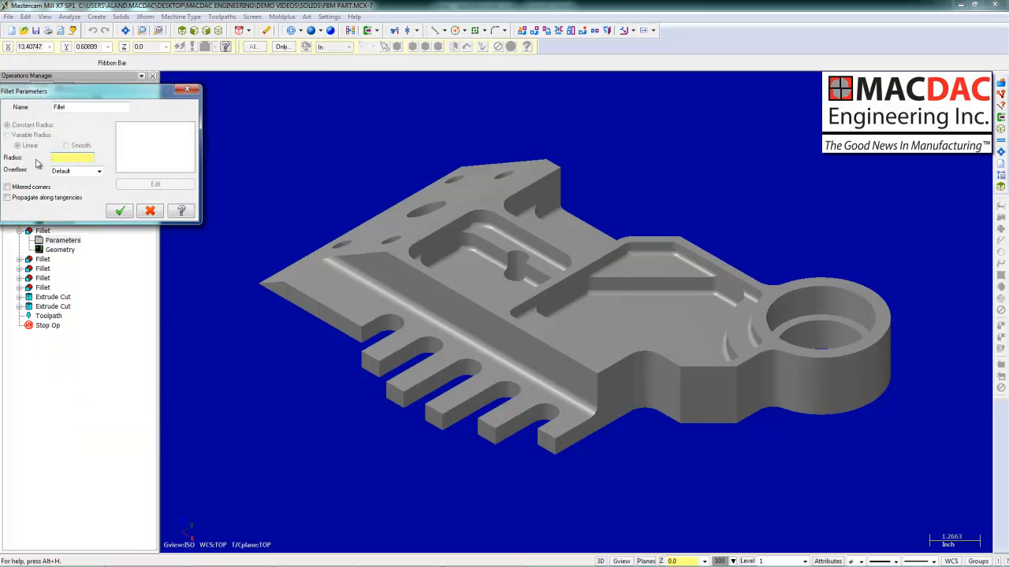
text(25)
click(122, 213)
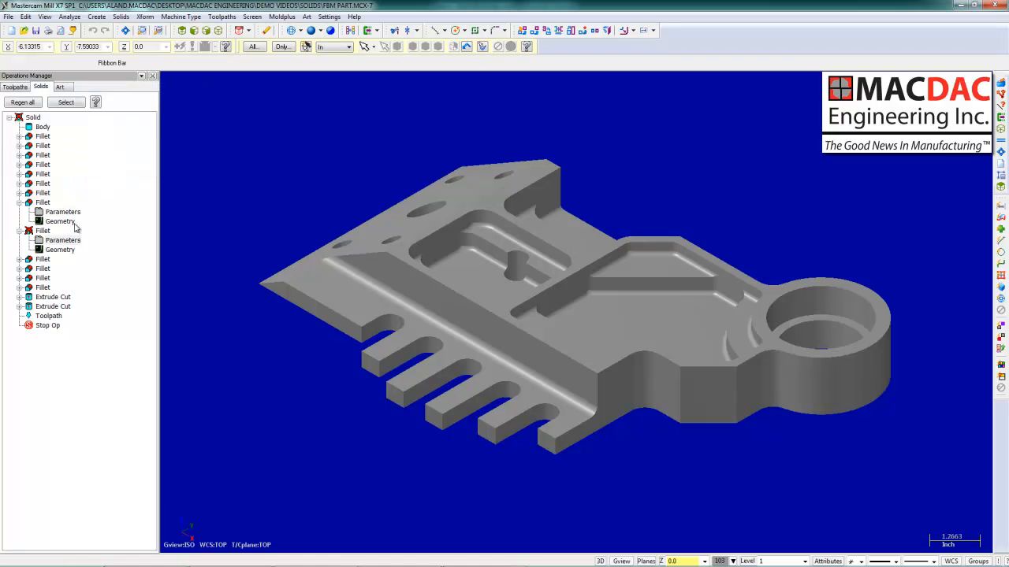
click(33, 103)
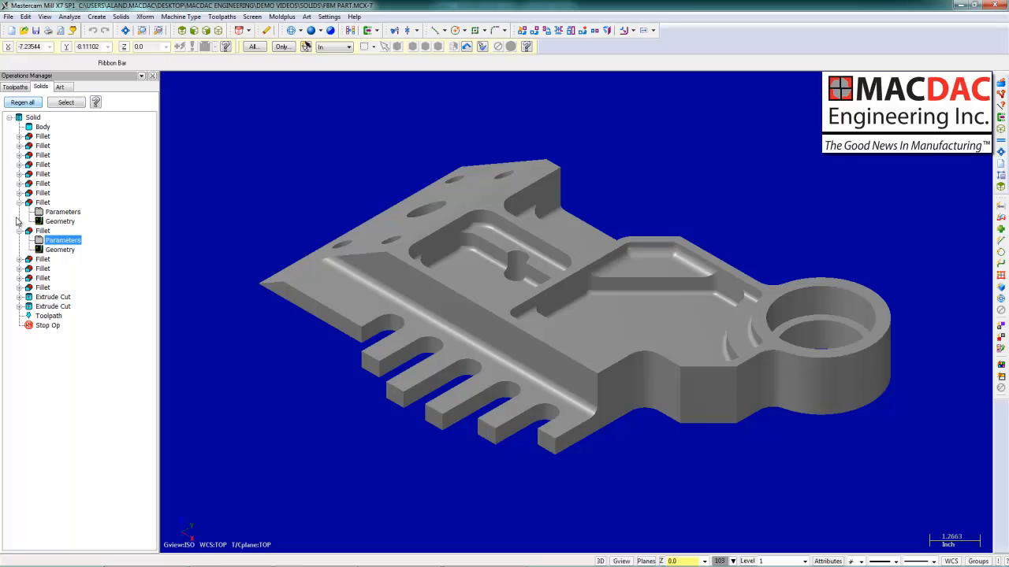
Change the larger pocket's back-wall fillet radius to .1 and regenerate the solid
double_click(57, 242)
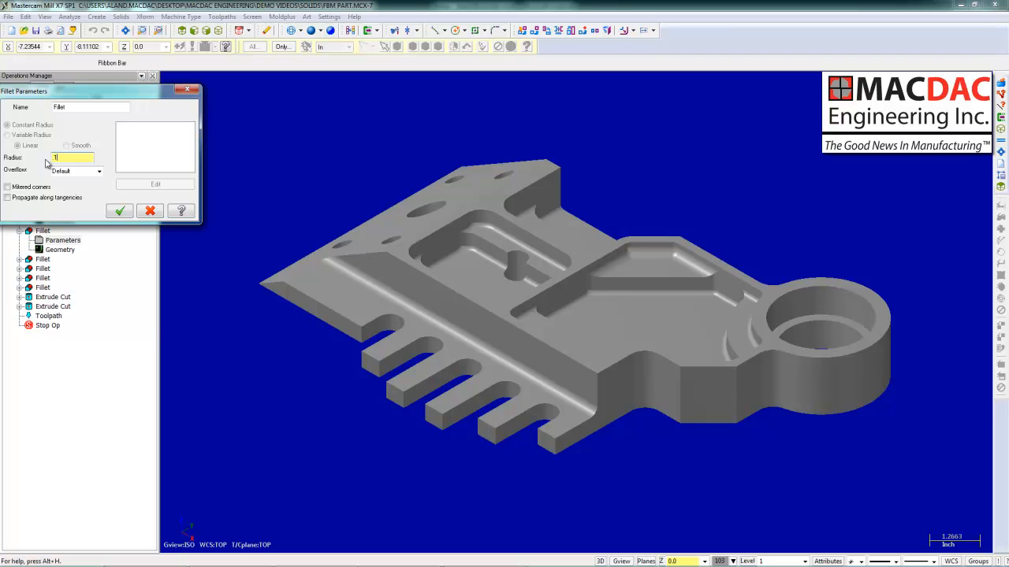
click(119, 212)
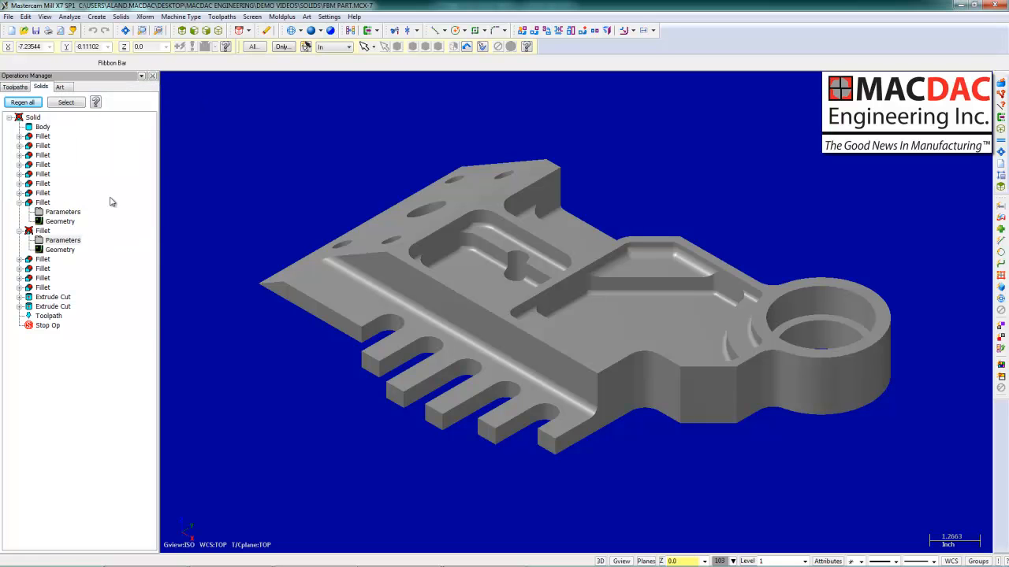
click(22, 102)
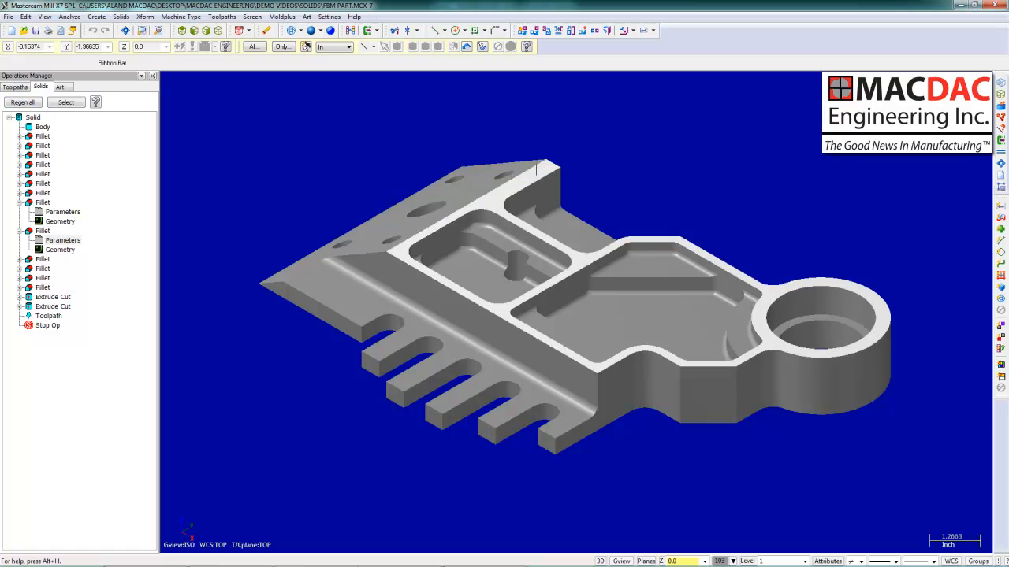
Create a 4 View ANSI solid drawing layout on E-size landscape paper, place it on level 1000, and show it in top view
click(222, 17)
mouse_move(122, 18)
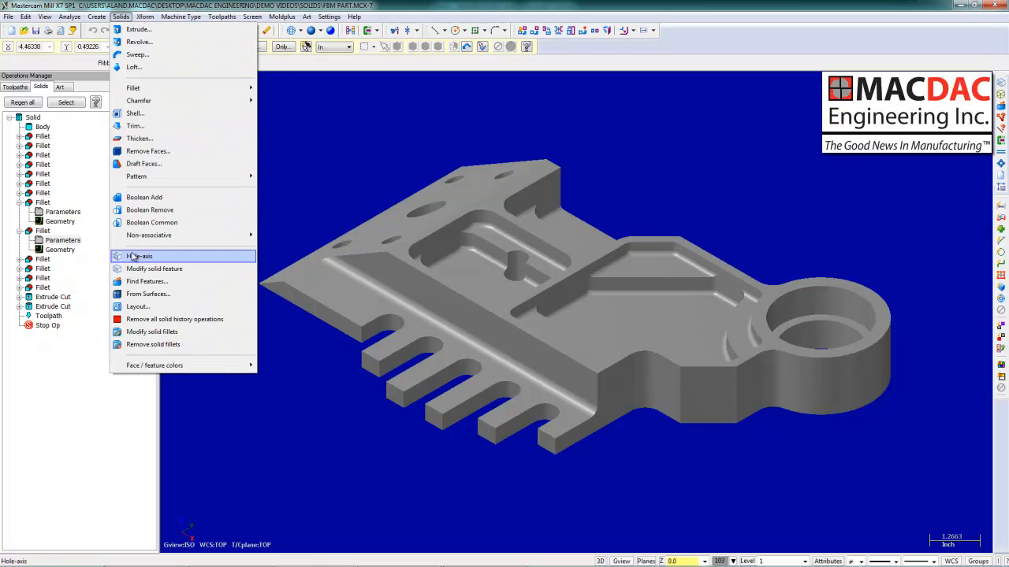
click(136, 306)
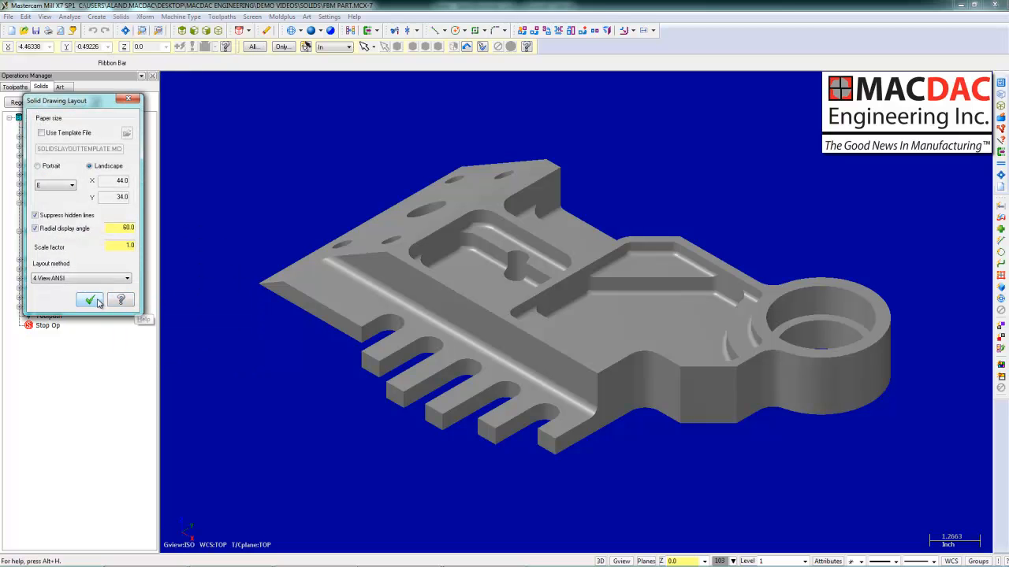
click(97, 301)
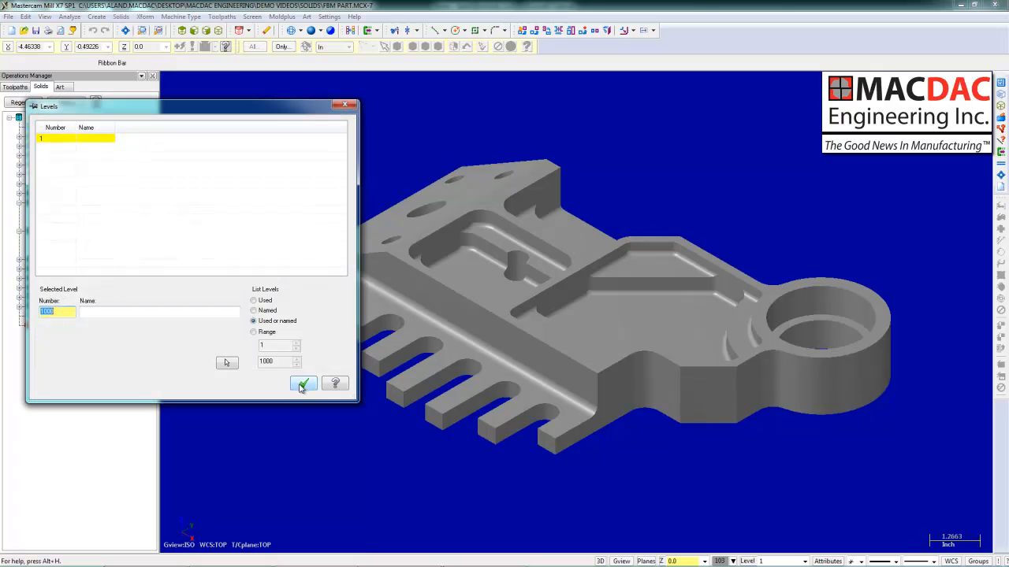
click(303, 384)
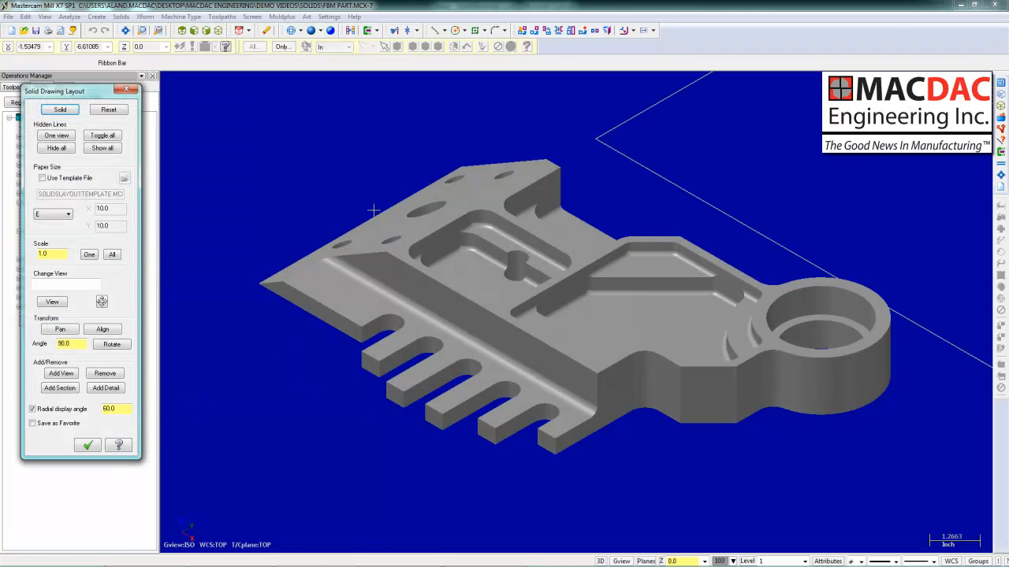
click(190, 31)
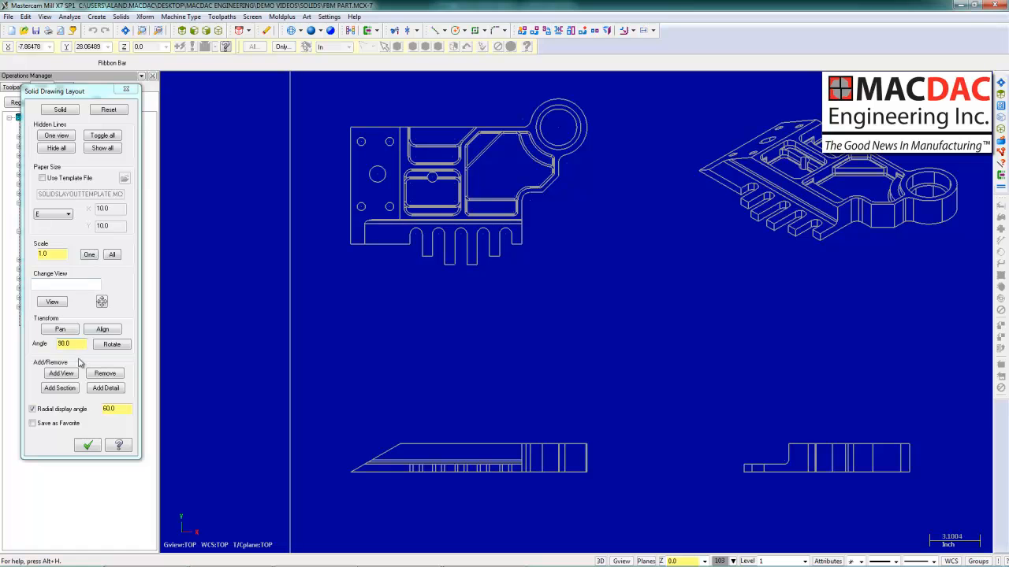
Add a straight horizontal section through the large hole of the plate's top view and place it just below that view
click(60, 388)
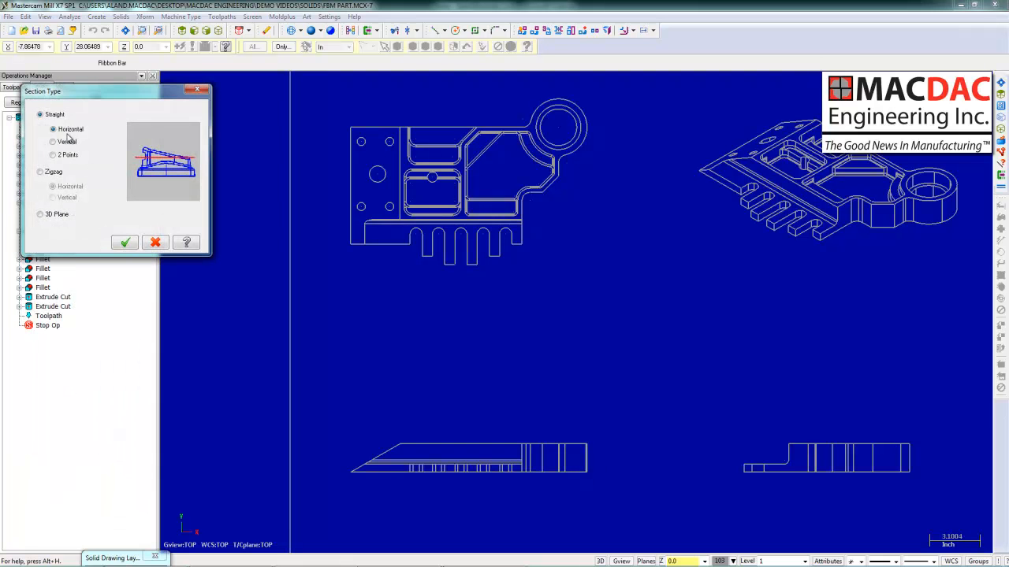
click(128, 244)
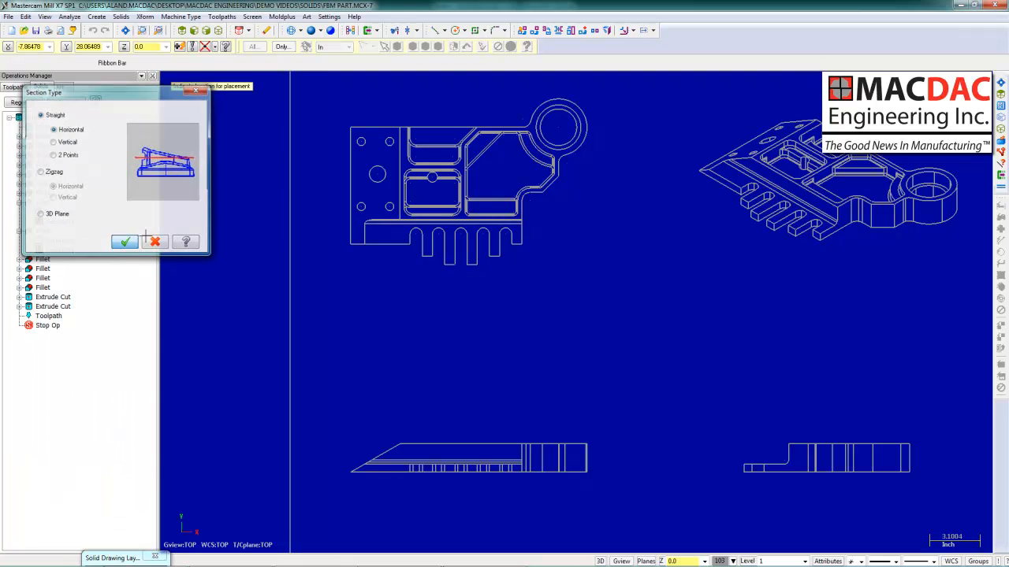
click(379, 179)
click(49, 170)
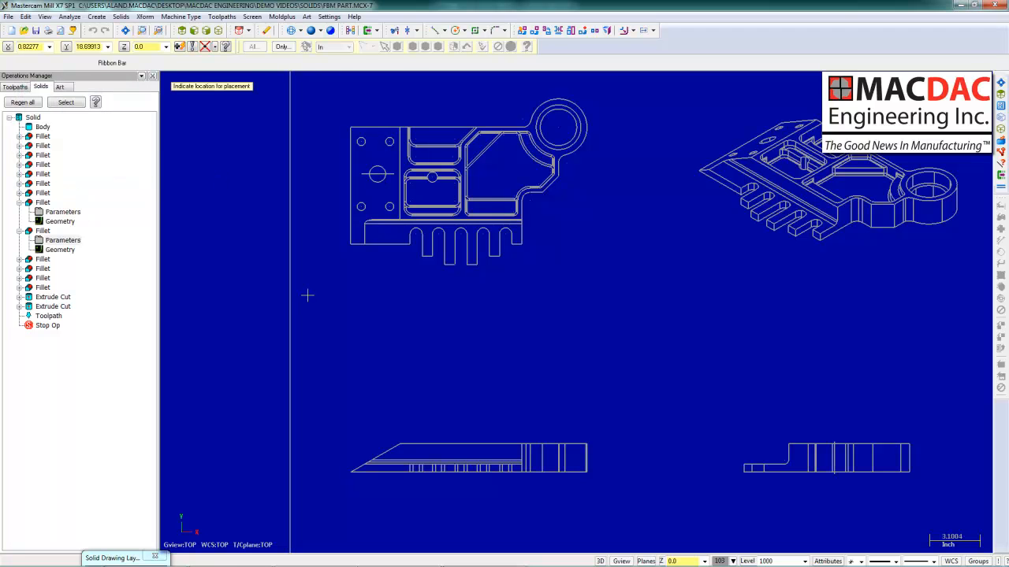
click(472, 306)
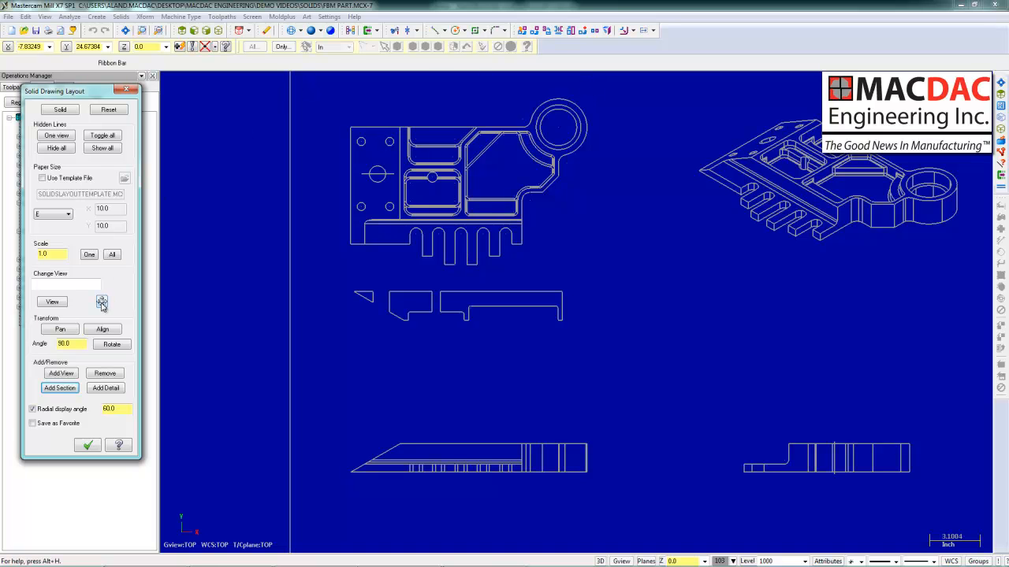
Add a circular detail of the small pocket from the isometric view, place it below that view, and finish the drawing layout
click(106, 389)
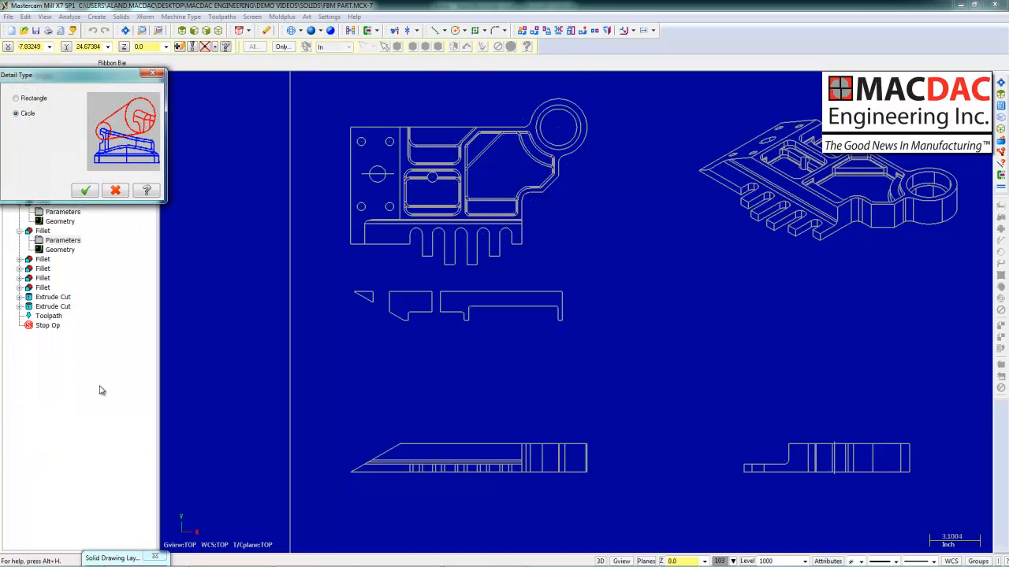
click(85, 191)
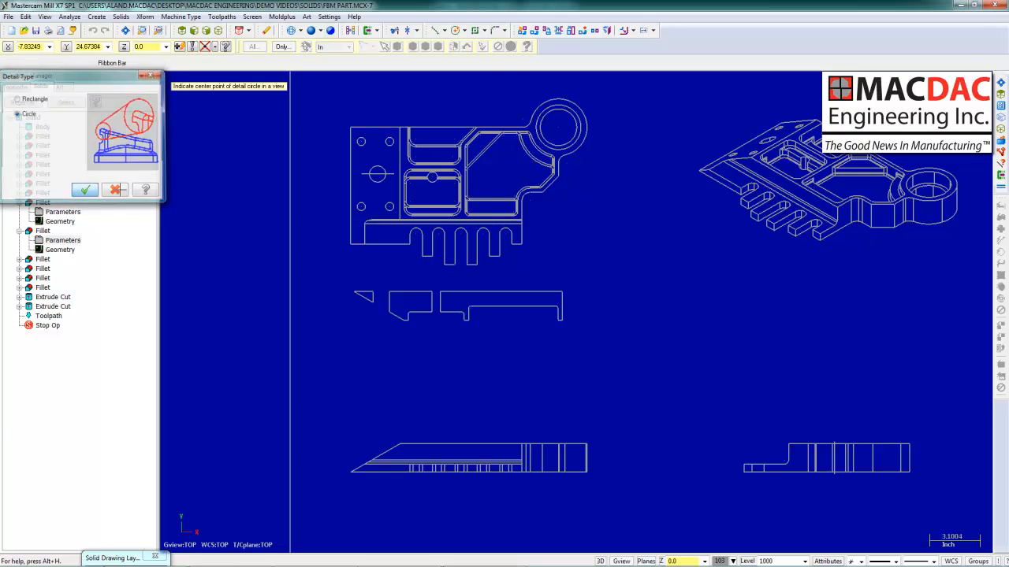
click(806, 168)
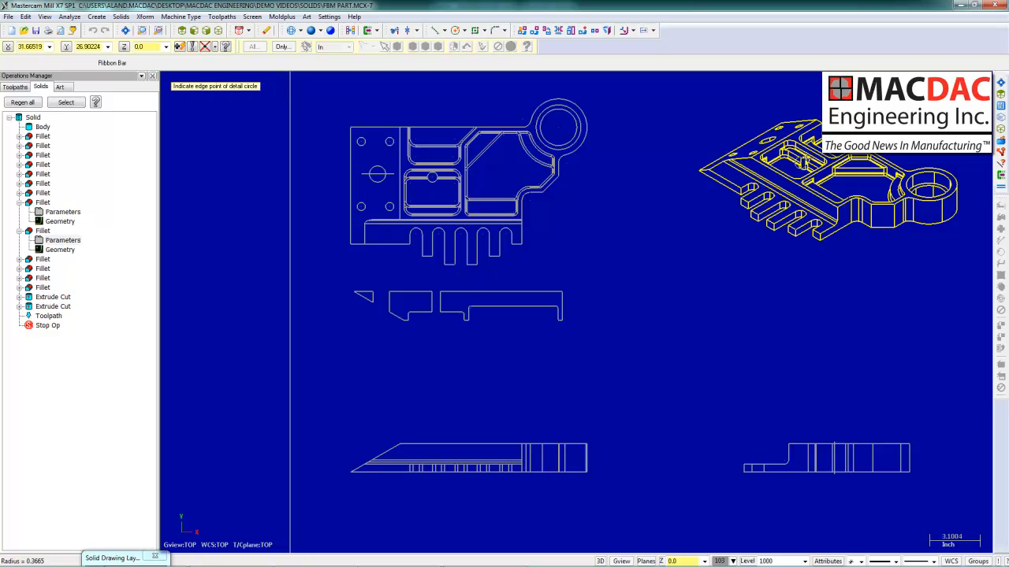
click(808, 161)
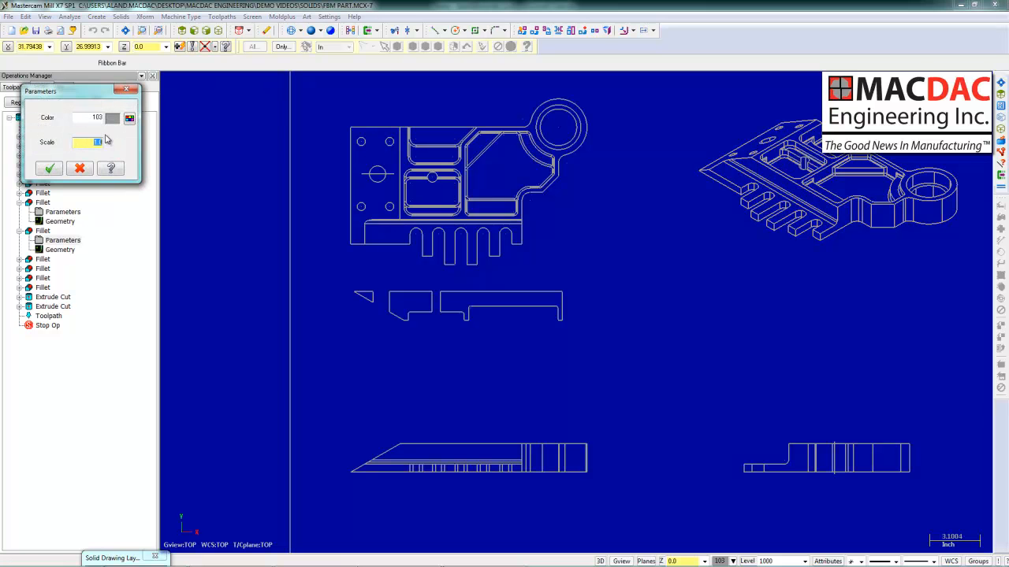
click(49, 169)
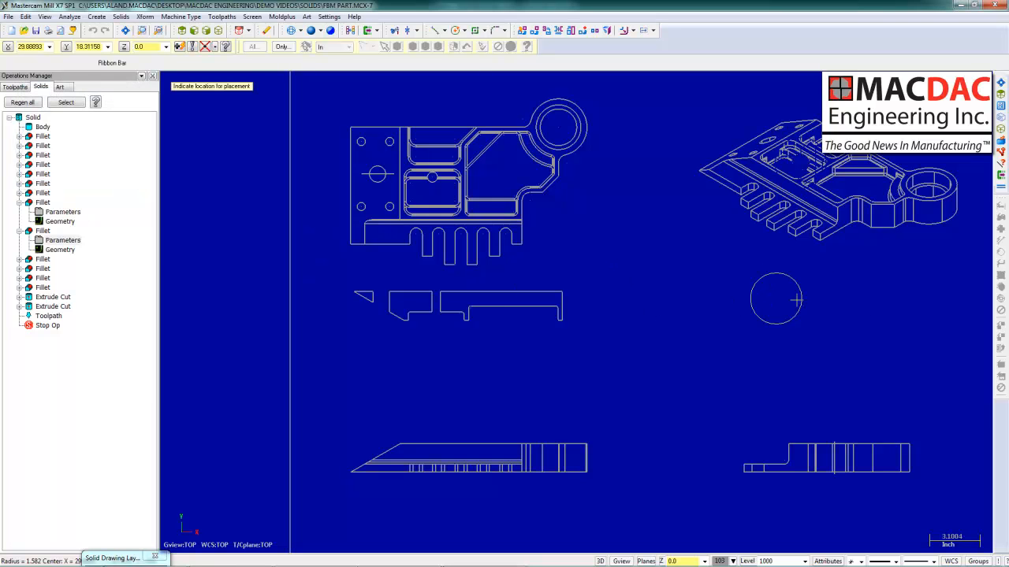
click(851, 294)
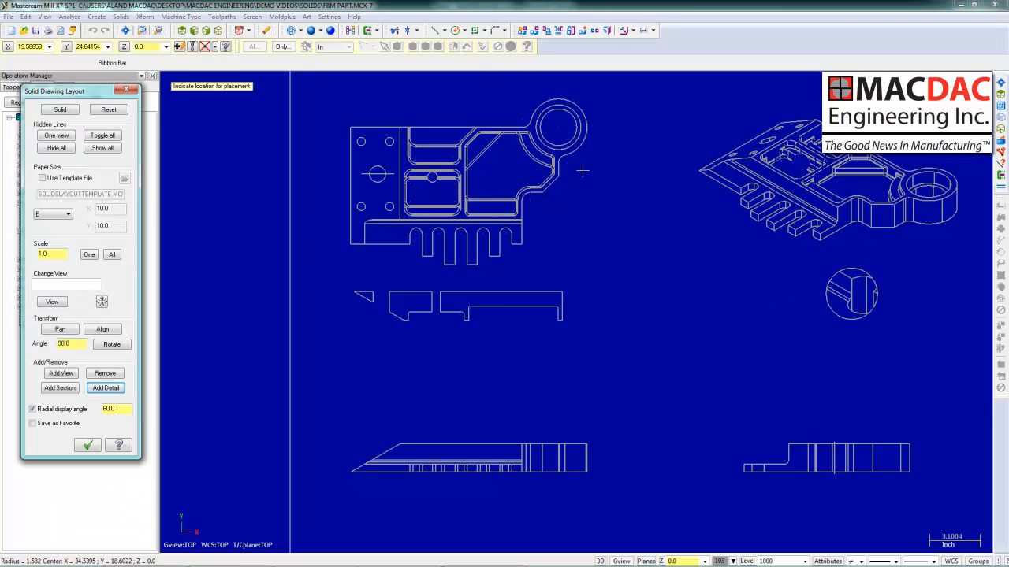
click(90, 447)
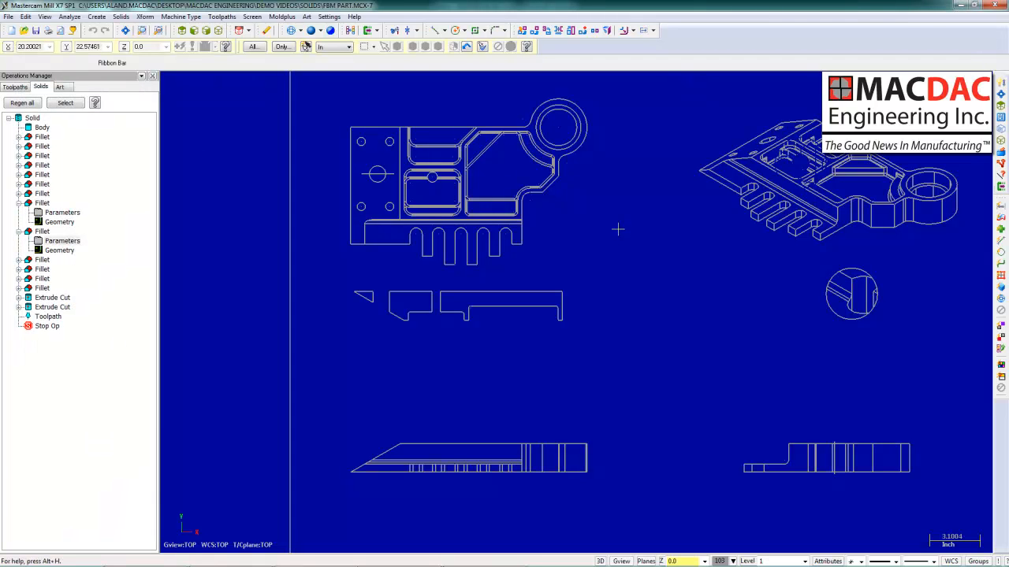
Add Smart Dimensions for the section view's longest piece: its top edge length above it and its end height beside it
click(96, 17)
mouse_move(120, 131)
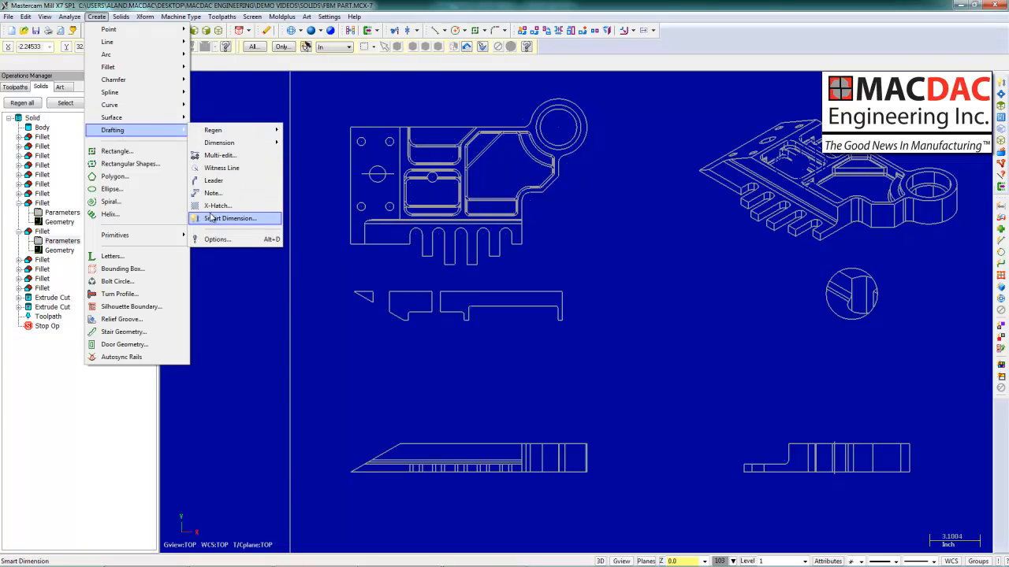
click(211, 219)
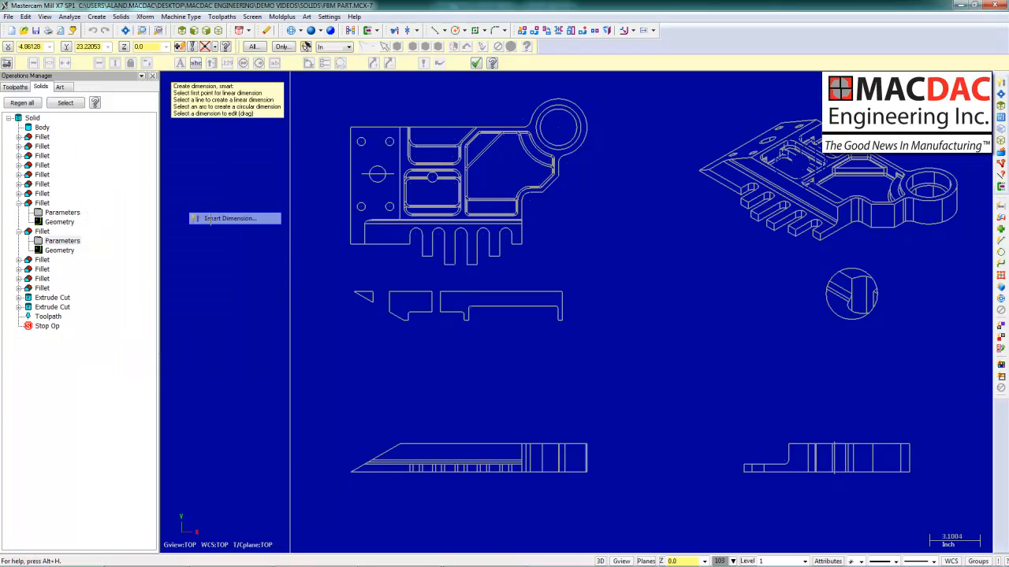
click(492, 290)
click(495, 276)
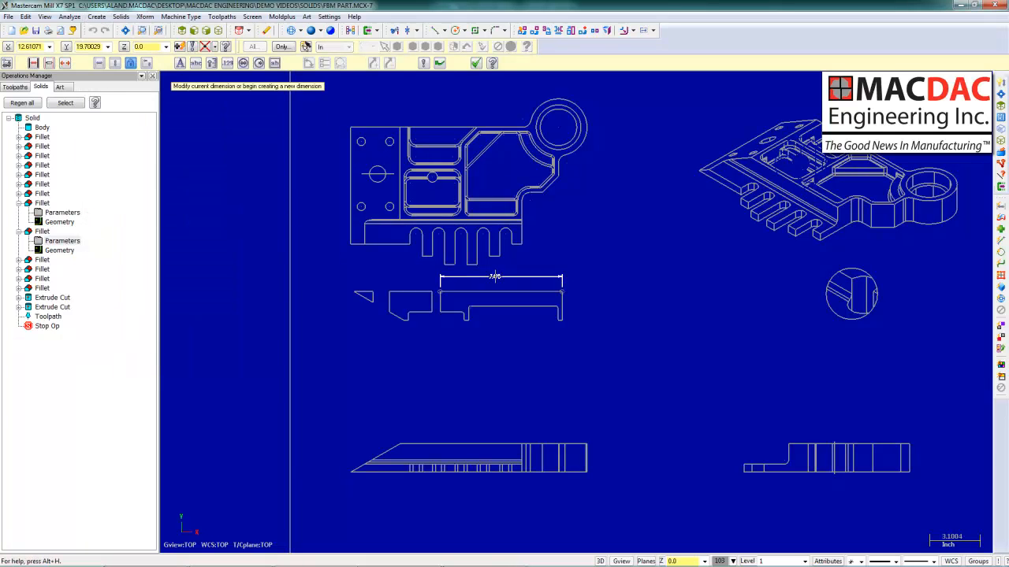
click(563, 309)
click(596, 306)
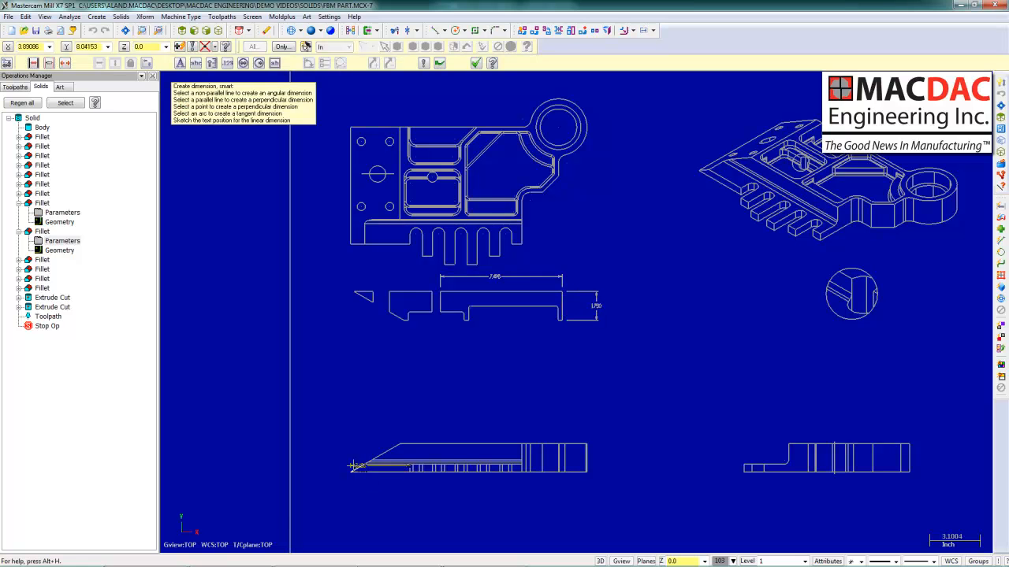
Add an angular Smart Dimension between the front view's sloped end and its base line, placed beside the sloped end
scroll(359, 469, up, 2)
click(359, 469)
scroll(355, 473, up, 3)
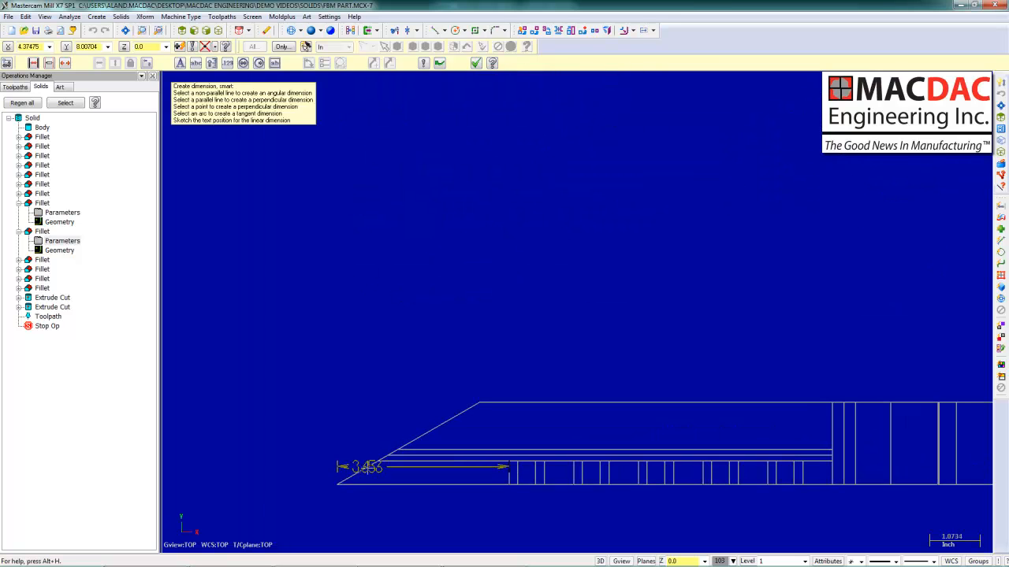
click(352, 475)
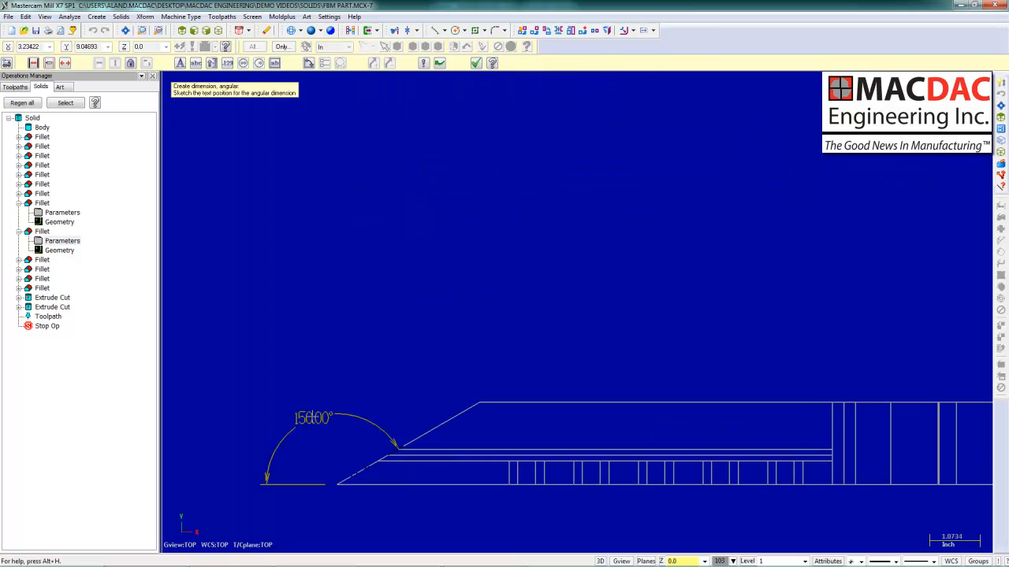
click(305, 407)
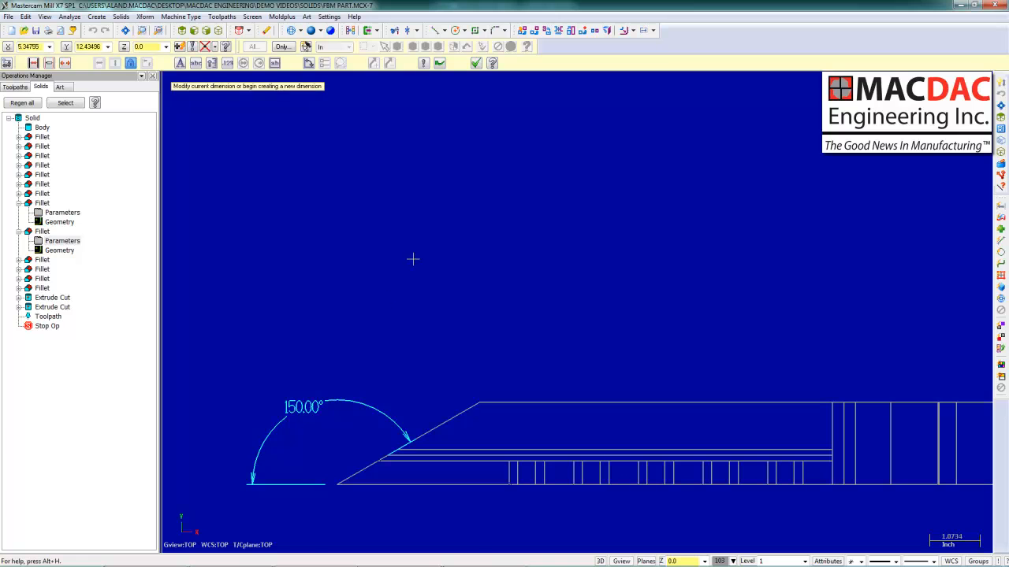
Add a radius dimension to the round boss in the top view, place its text outside the part, and finish dimensioning
scroll(412, 264, down, 7)
scroll(540, 254, up, 3)
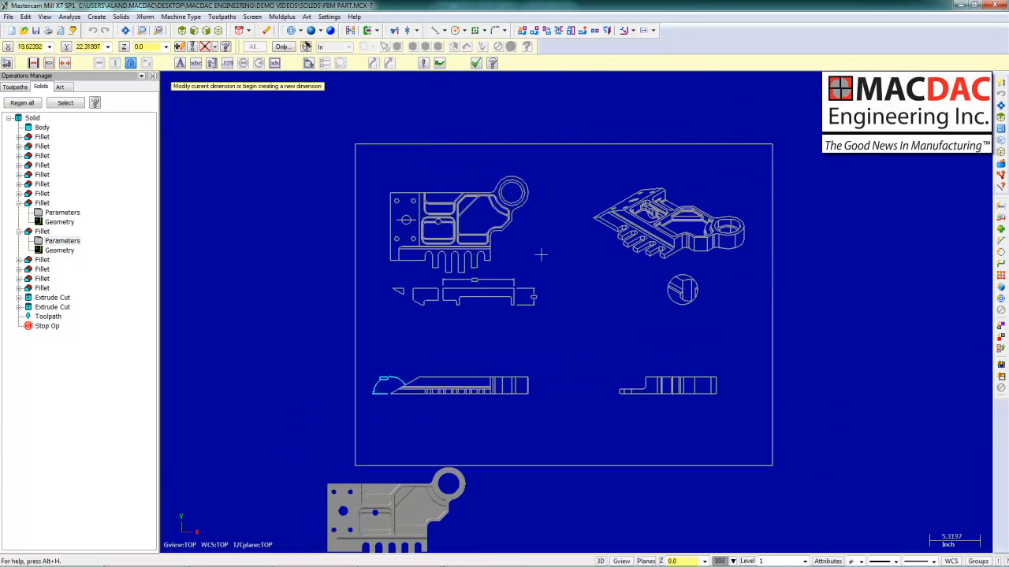
click(505, 202)
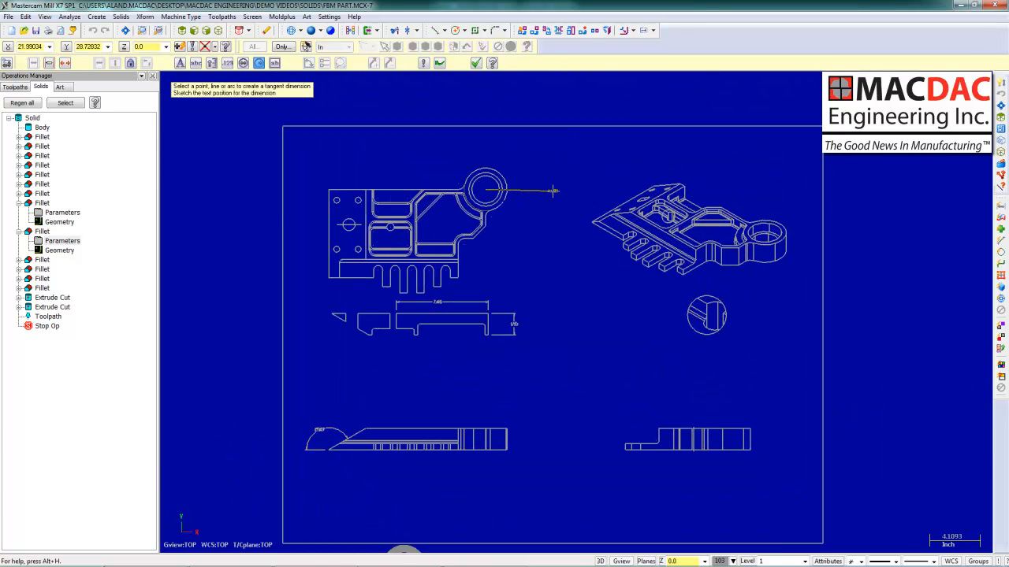
click(549, 147)
scroll(550, 161, up, 2)
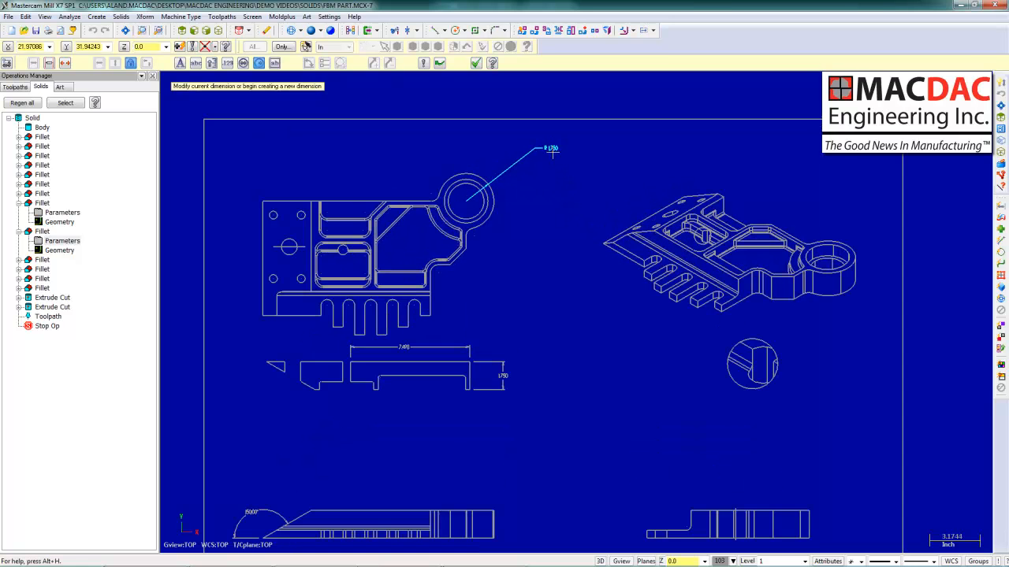
scroll(497, 241, up, 1)
key(Escape)
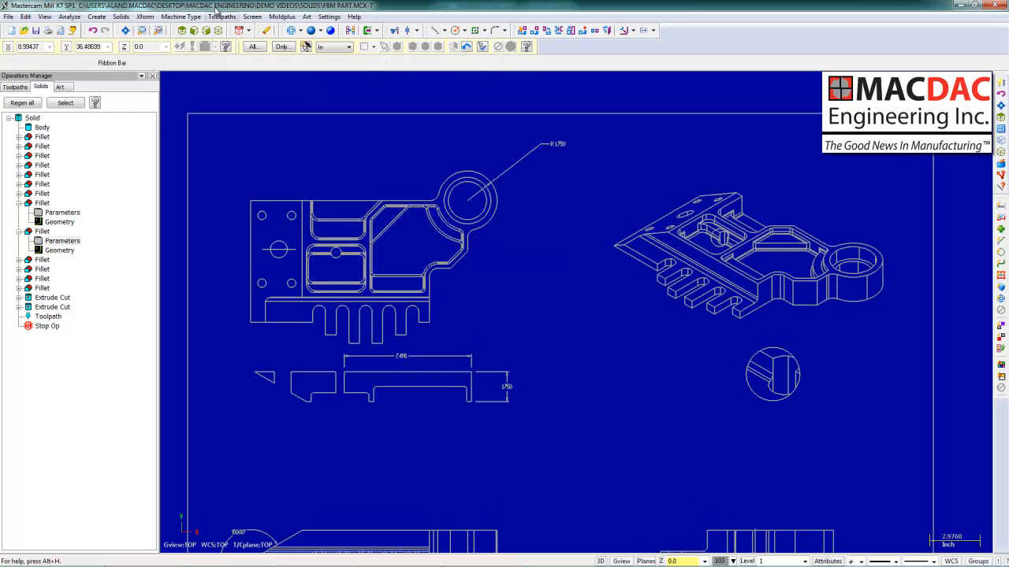
Start a contour toolpath on a partial chain along the top view's slotted edge, from the short end edge to the straight lower edge
click(222, 17)
click(237, 24)
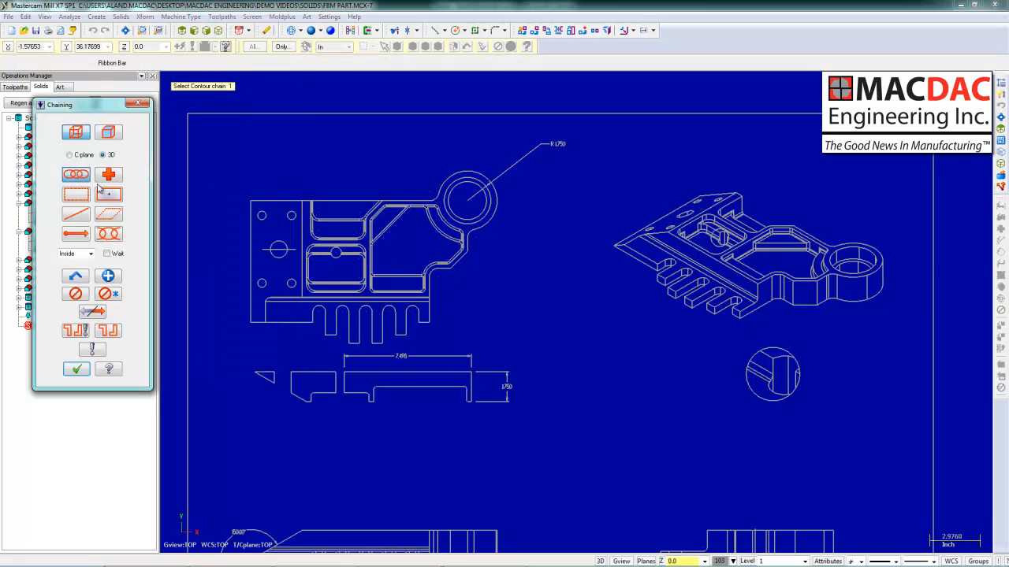
click(109, 234)
click(430, 312)
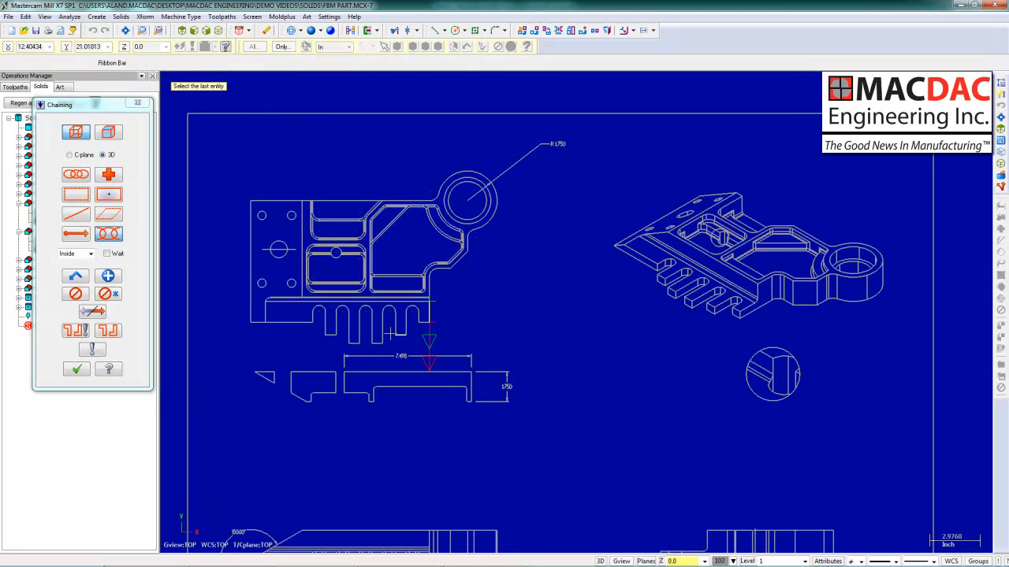
click(310, 322)
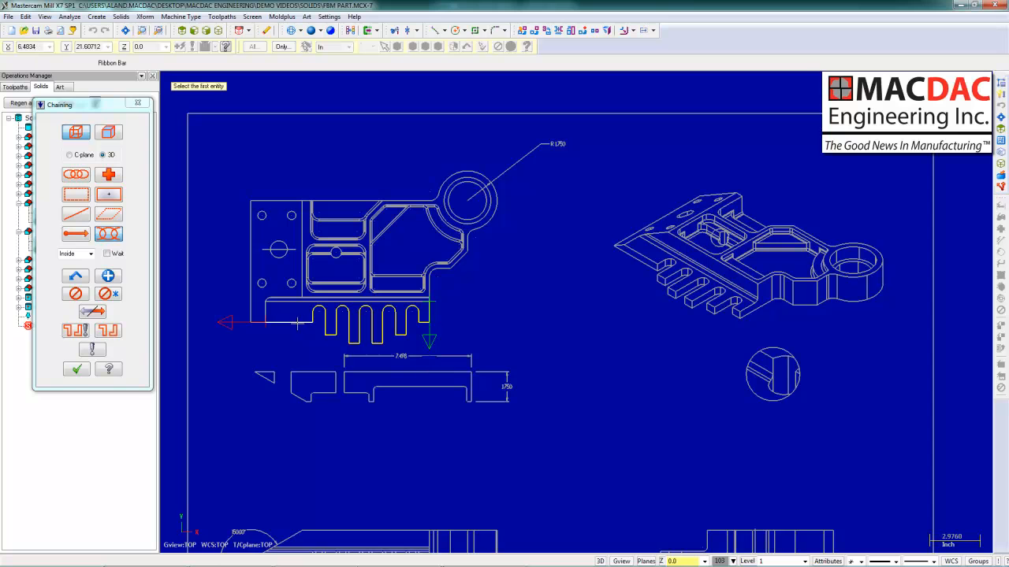
click(77, 370)
click(85, 371)
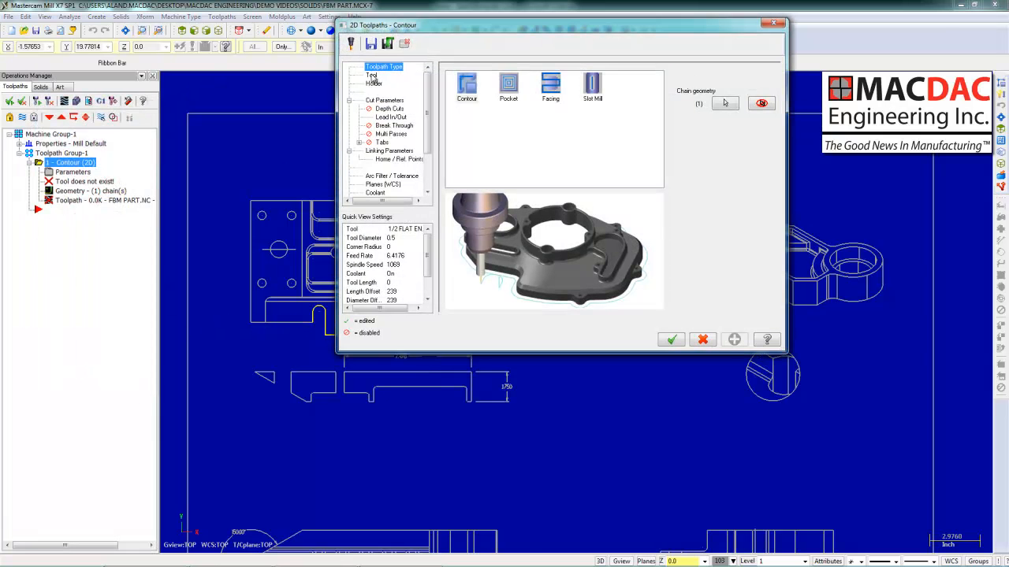
Choose the 1/4 flat endmill from the tool library and generate the contour toolpath with the default cut parameters
click(371, 75)
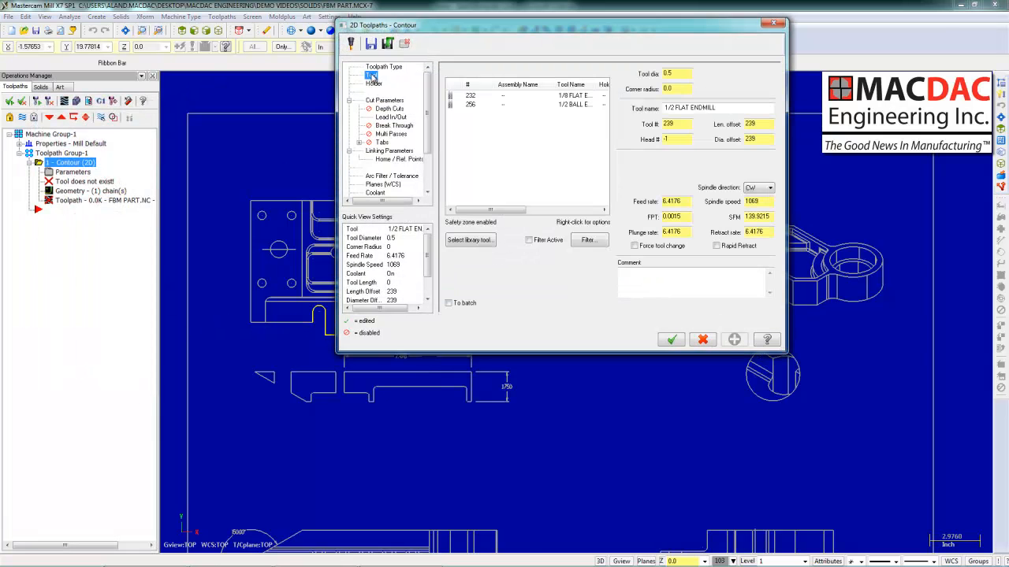
click(454, 243)
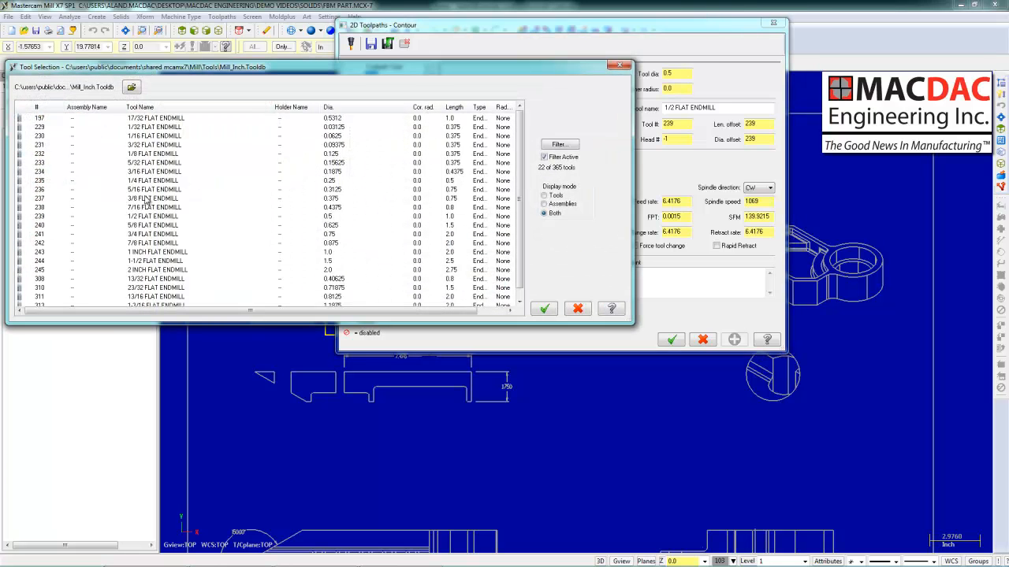
click(146, 190)
click(145, 182)
click(544, 308)
click(383, 100)
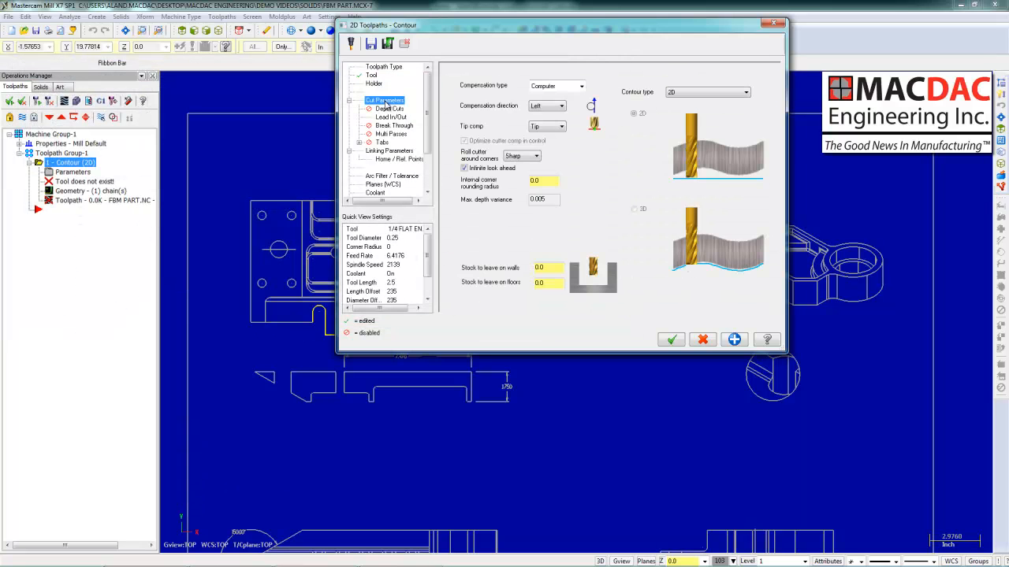
click(672, 339)
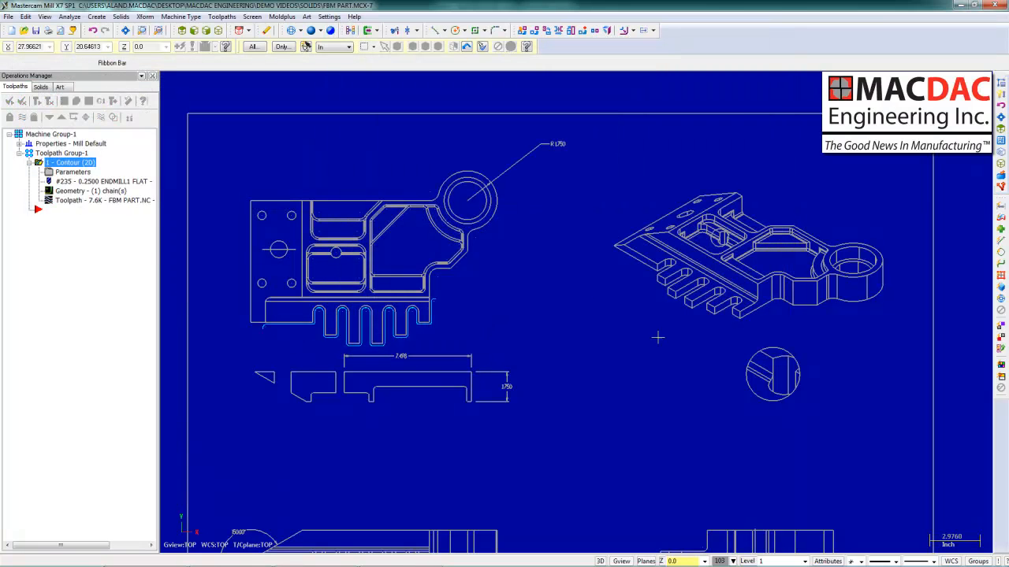
Backplot the contour toolpath along the slotted edge to its end, and close the simulator
click(63, 101)
scroll(284, 313, up, 3)
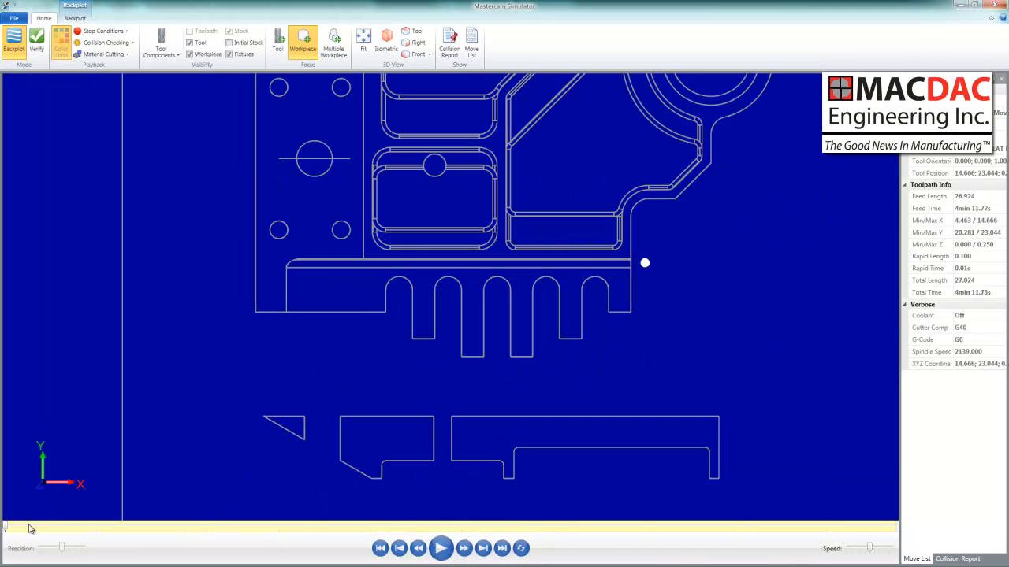
mouse_move(6, 529)
mouse_down()
mouse_move(462, 528)
mouse_move(697, 484)
mouse_move(736, 464)
mouse_move(832, 462)
mouse_up()
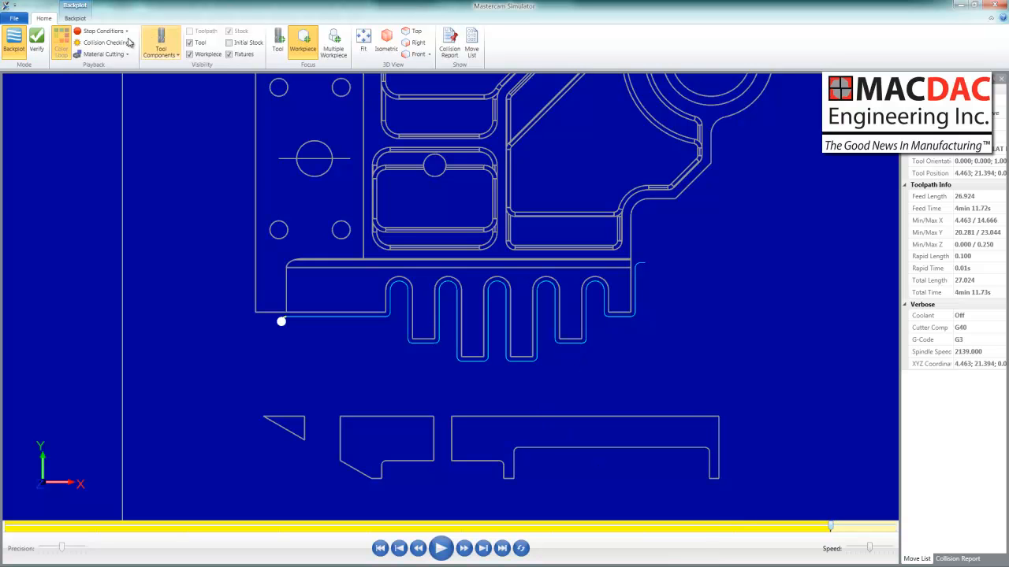
click(993, 6)
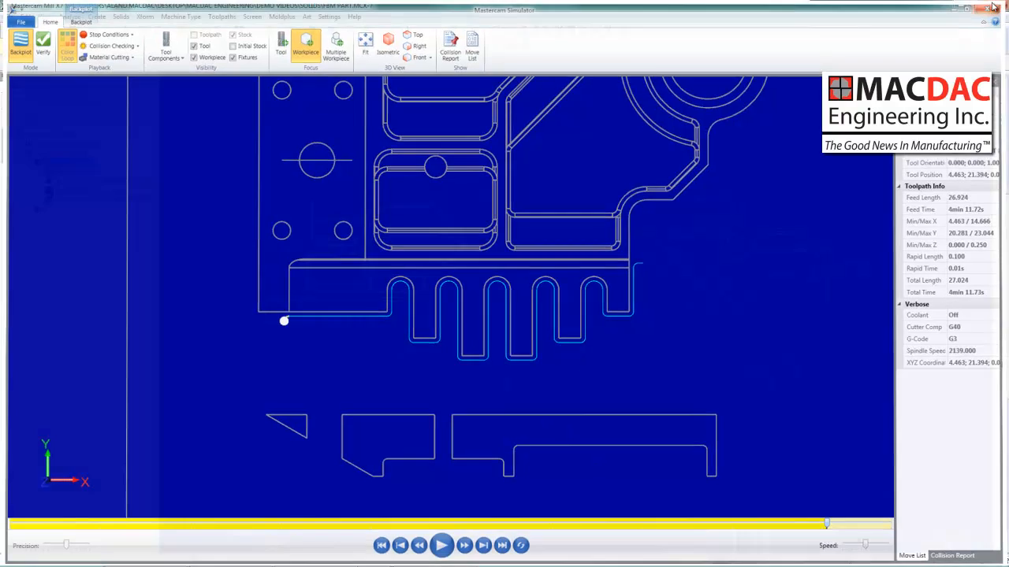
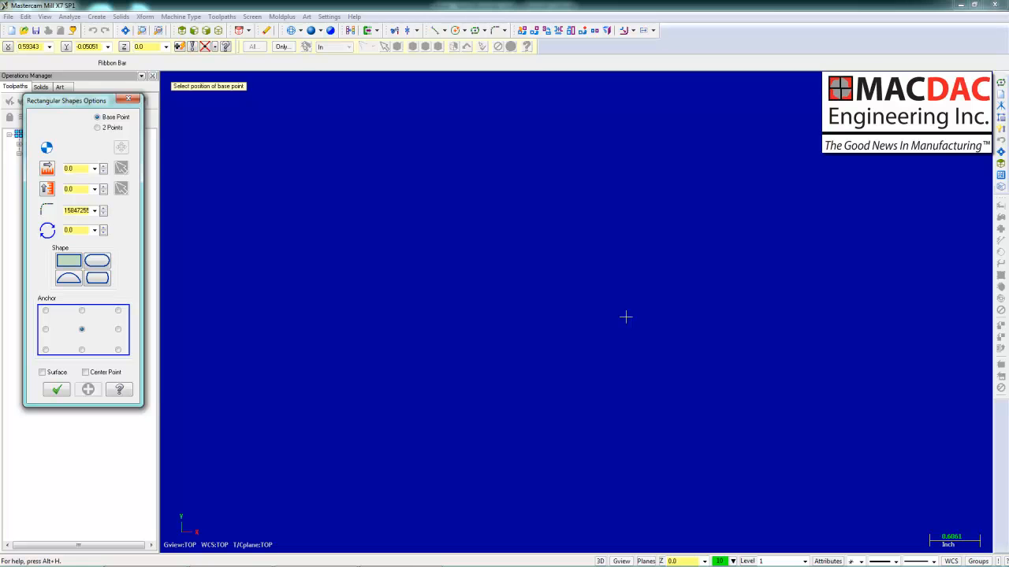
Create a rectangle 6.0 wide and 4.0 high centred on the origin, with 0.25 corner radii
text(0)
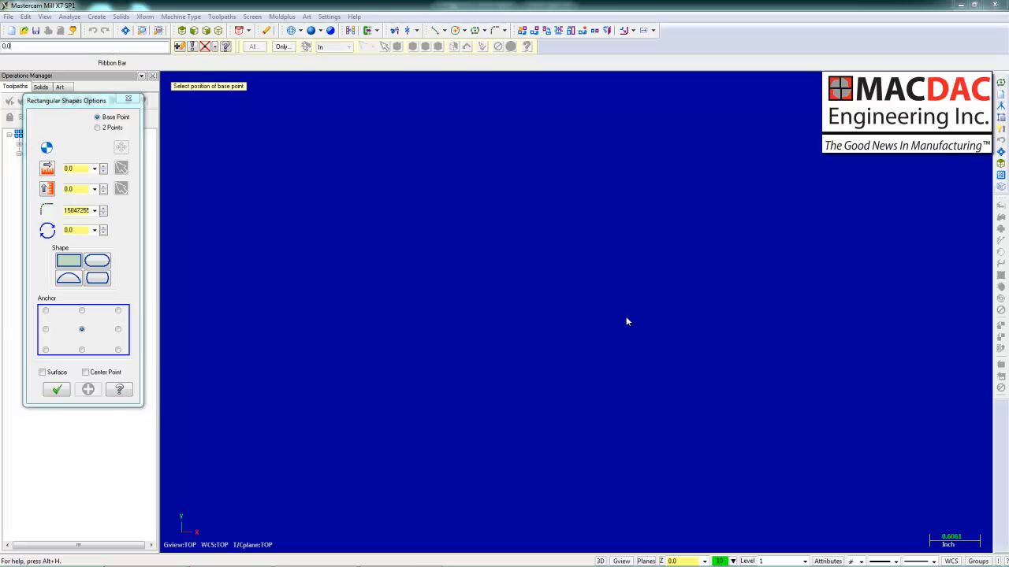
key(Return)
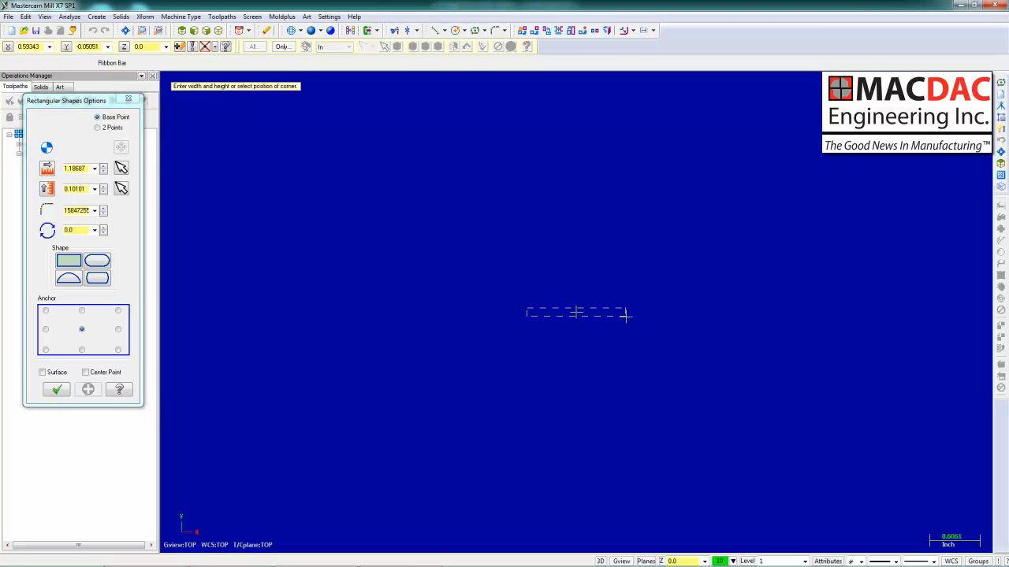
click(576, 313)
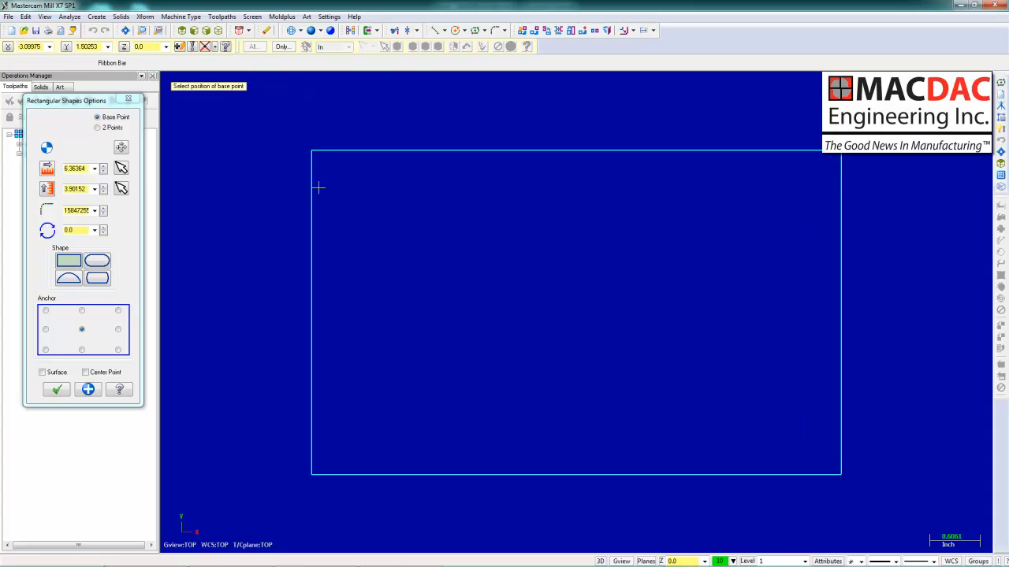
click(82, 167)
click(70, 190)
key(Return)
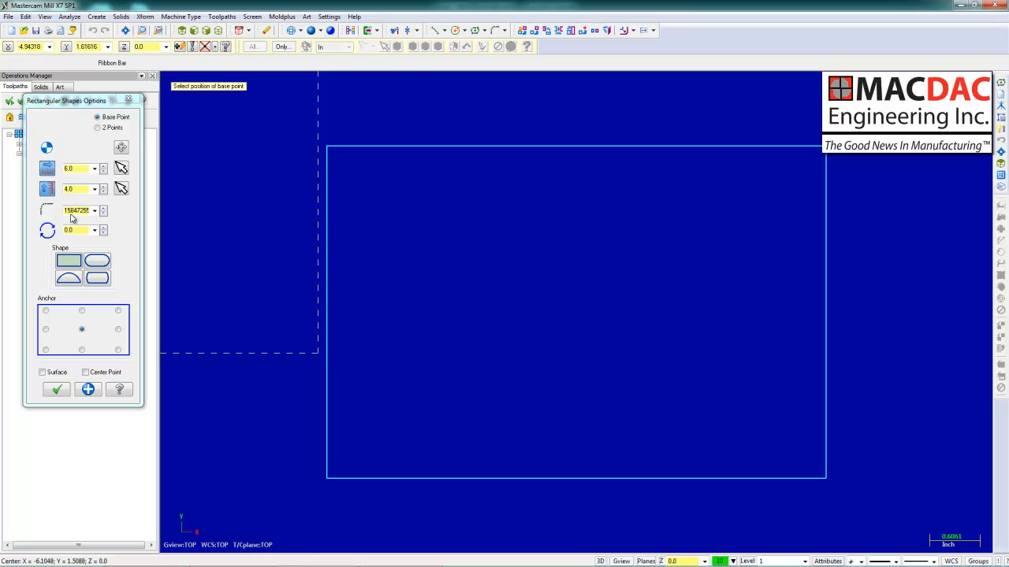
click(87, 209)
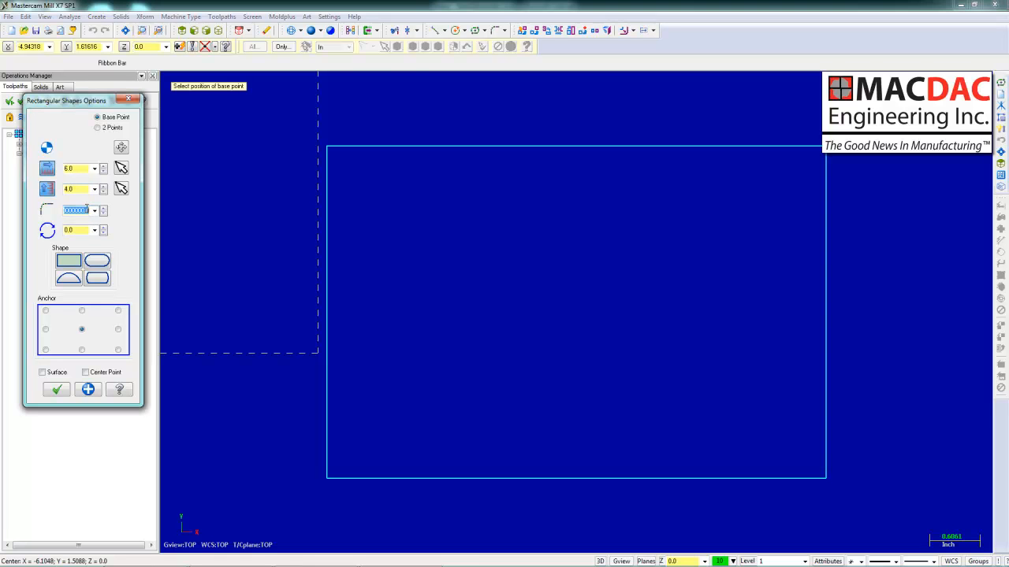
key(BackSpace)
click(56, 389)
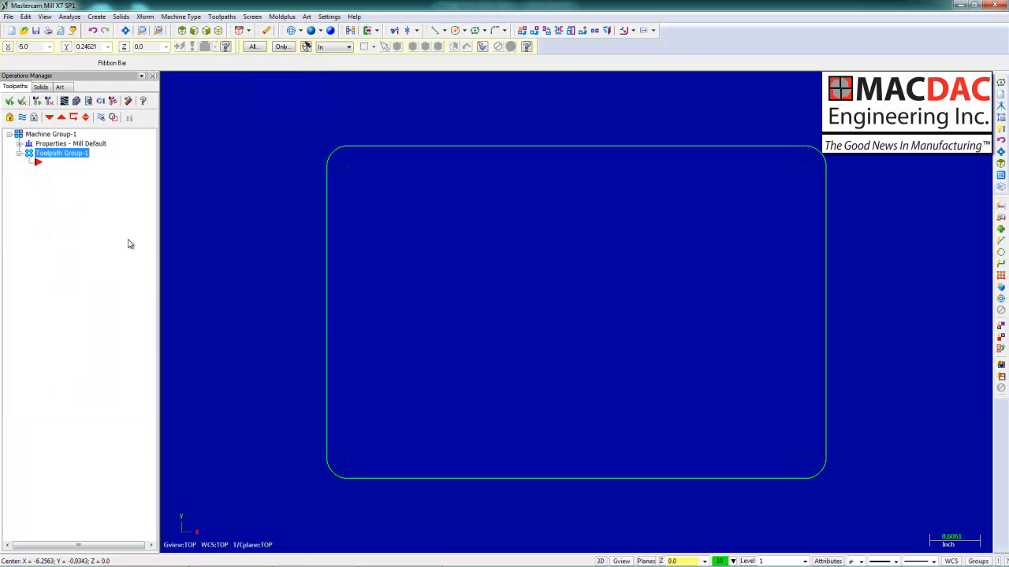
Add a 1.5 by 3.0 rounded rectangle centred on the origin and 1.0 by 2.0 ones centred at X -2.0 and X 2.0, all with 0.25 corners
click(478, 34)
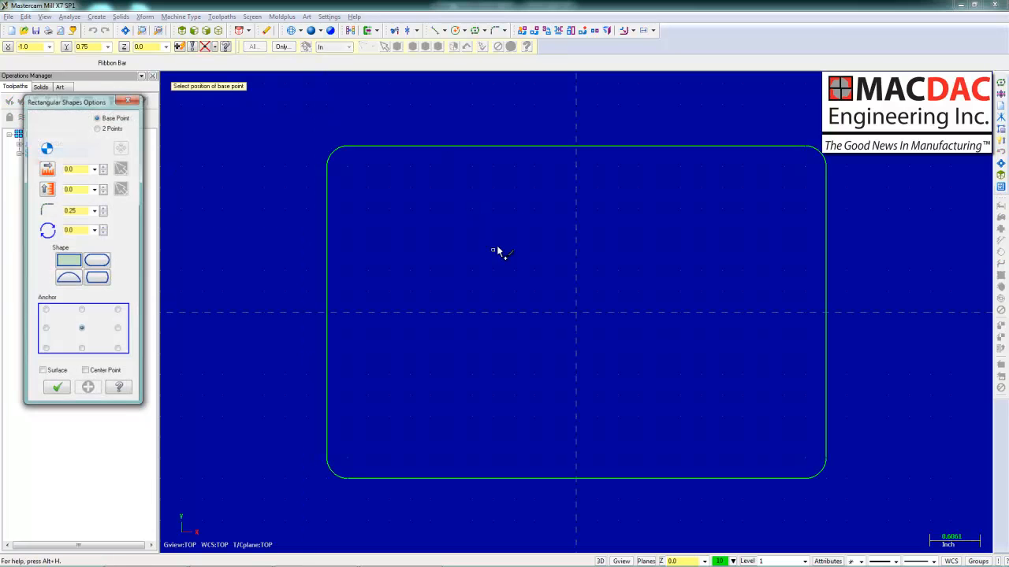
click(645, 197)
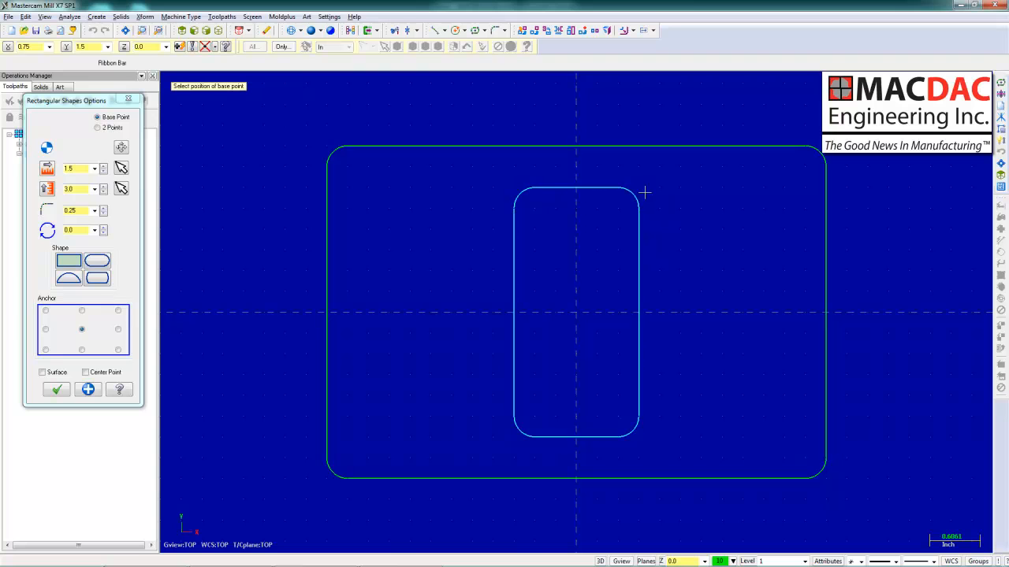
click(411, 315)
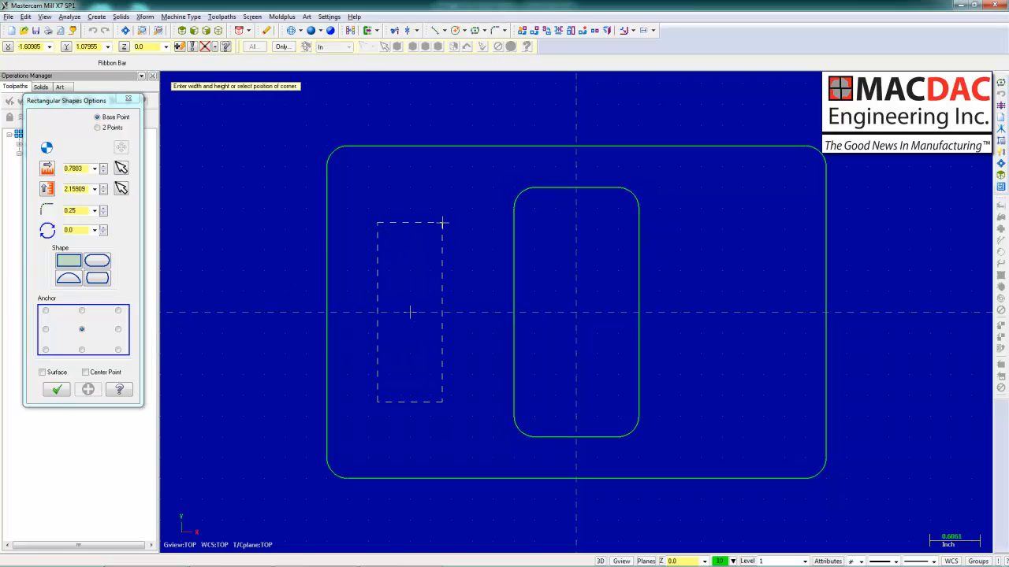
click(451, 229)
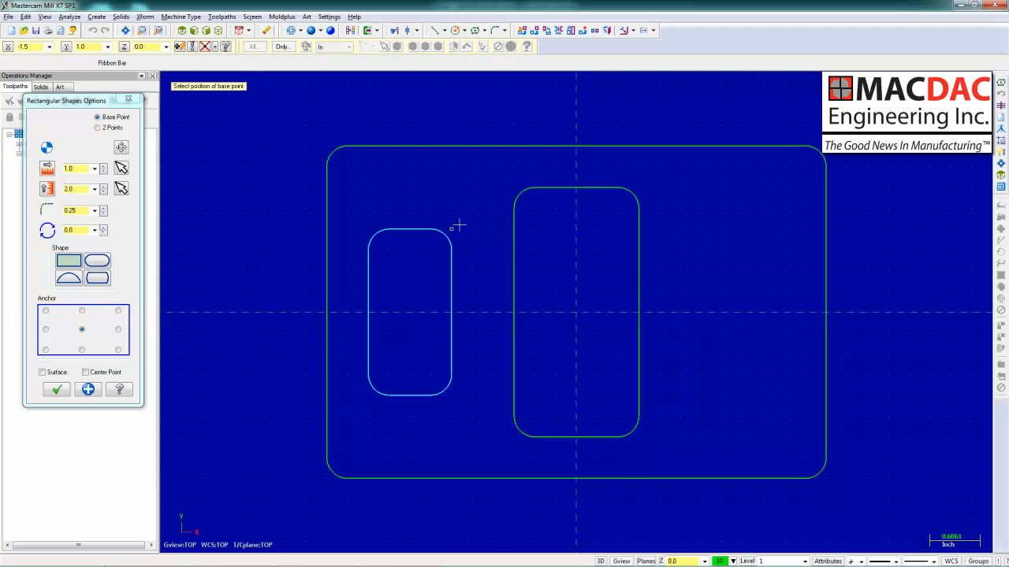
click(742, 312)
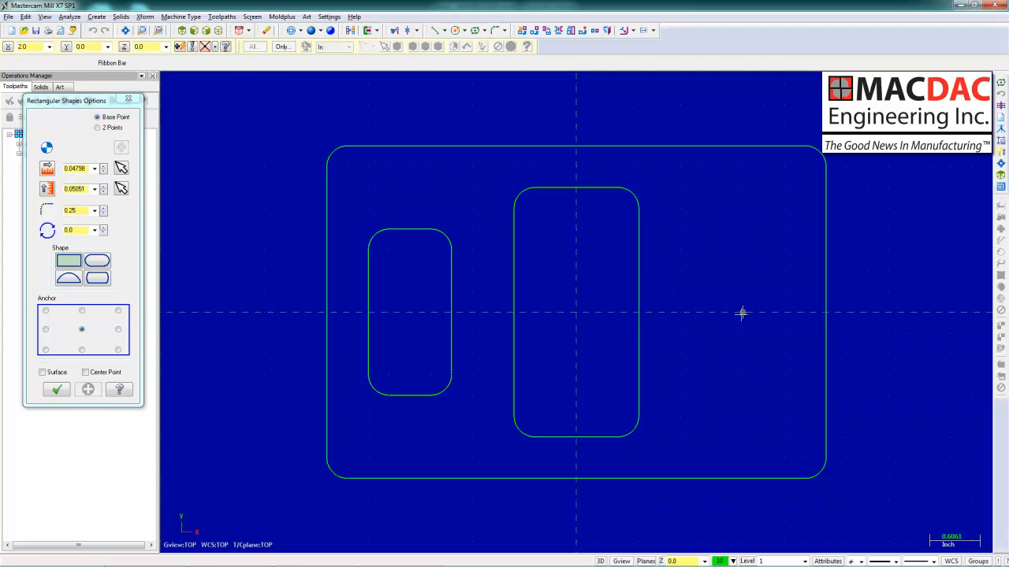
click(785, 229)
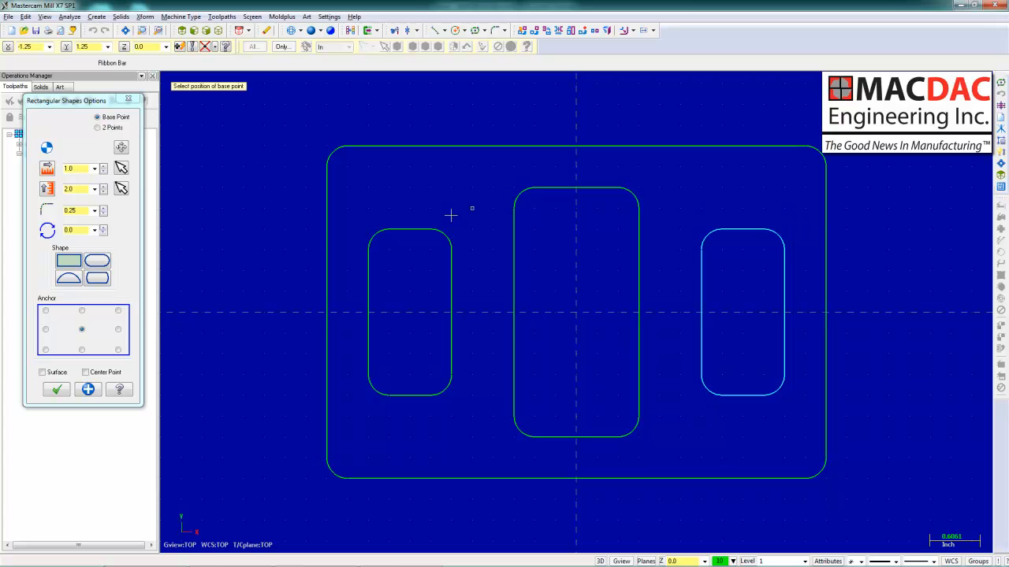
click(58, 390)
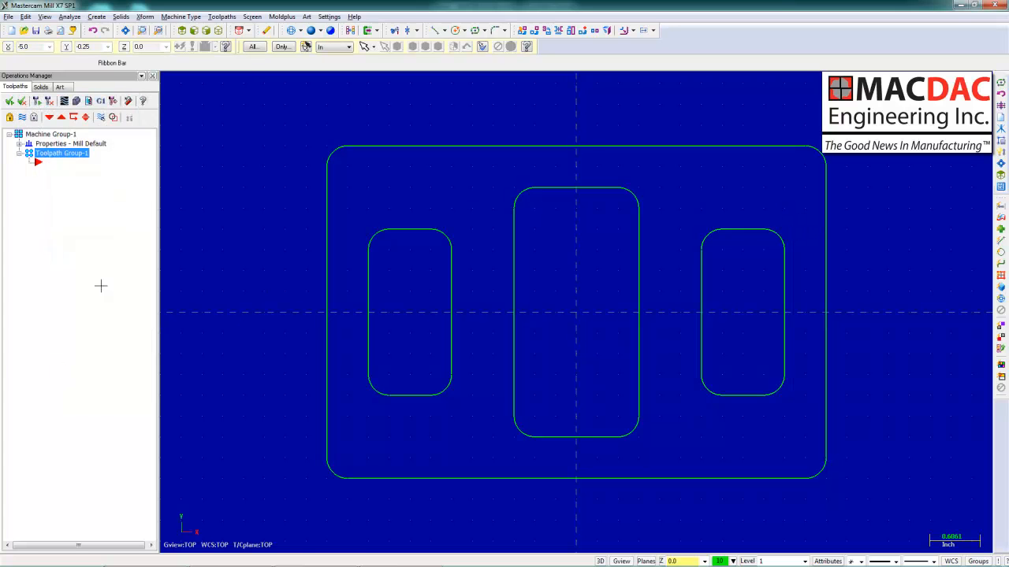
Extrude the outer 6.0 by 4.0 rounded rectangle 1.0 downward as a new solid body in isometric view
right_click(492, 126)
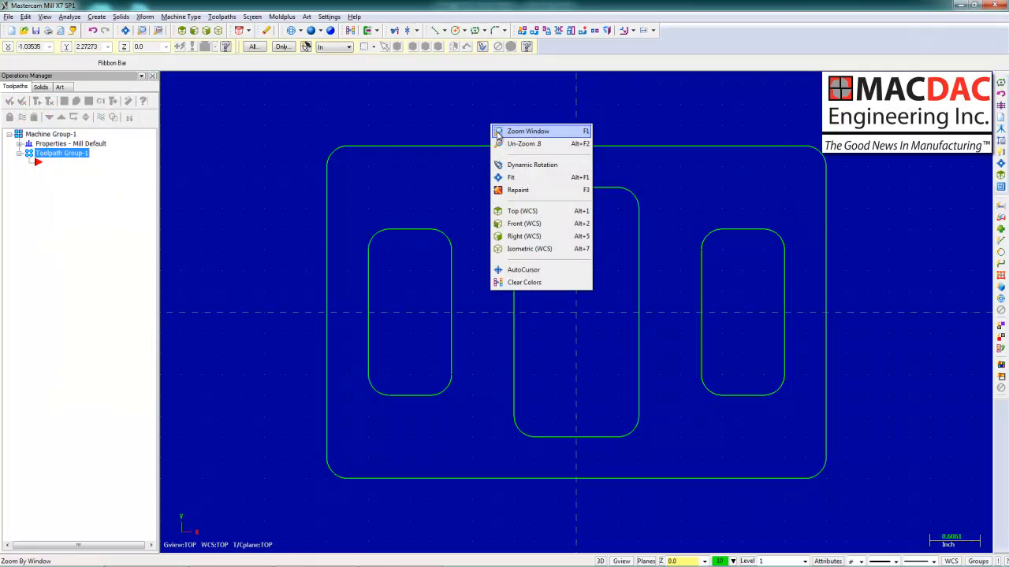
click(524, 251)
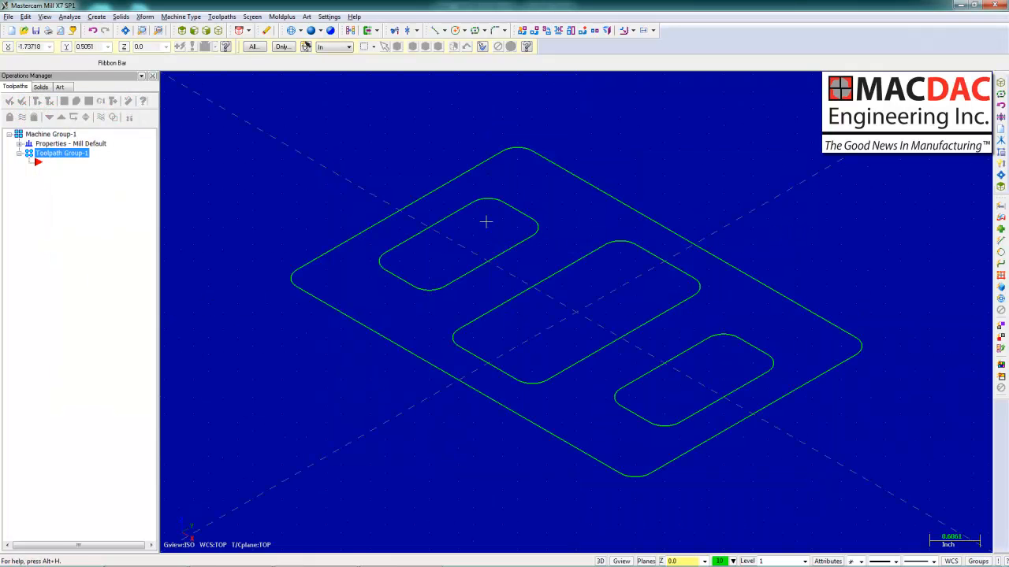
click(121, 17)
click(138, 30)
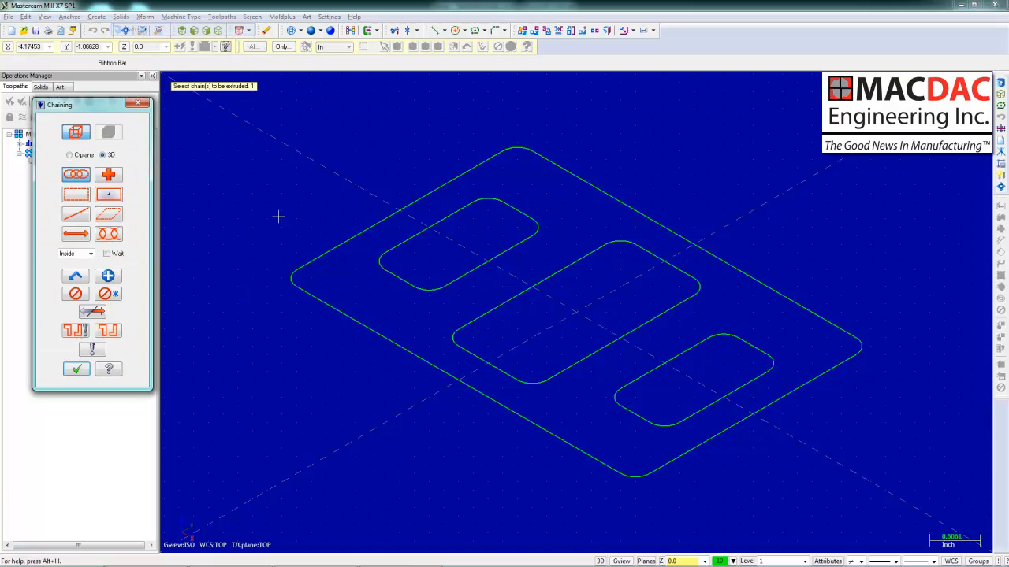
click(320, 254)
click(79, 368)
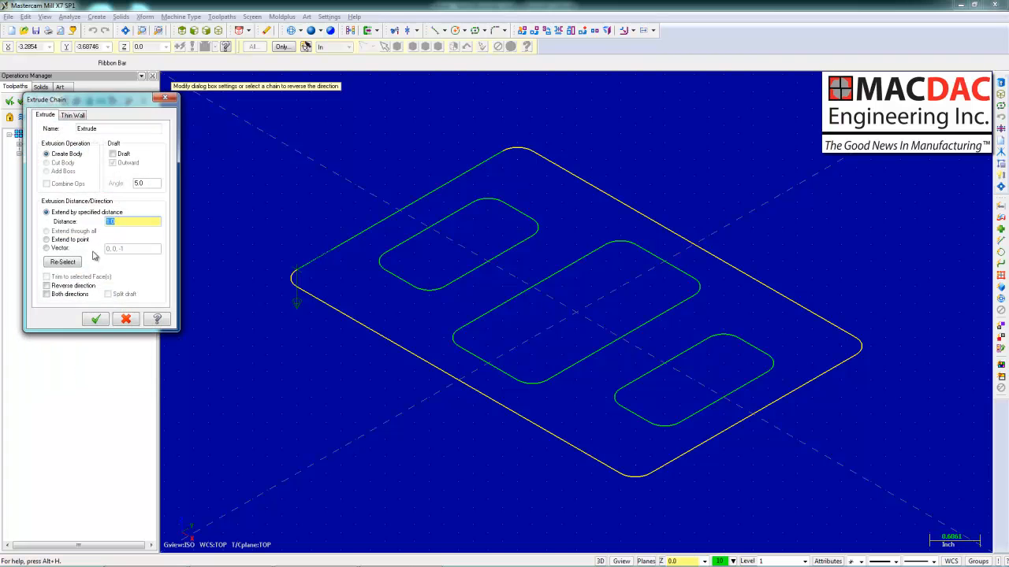
click(94, 320)
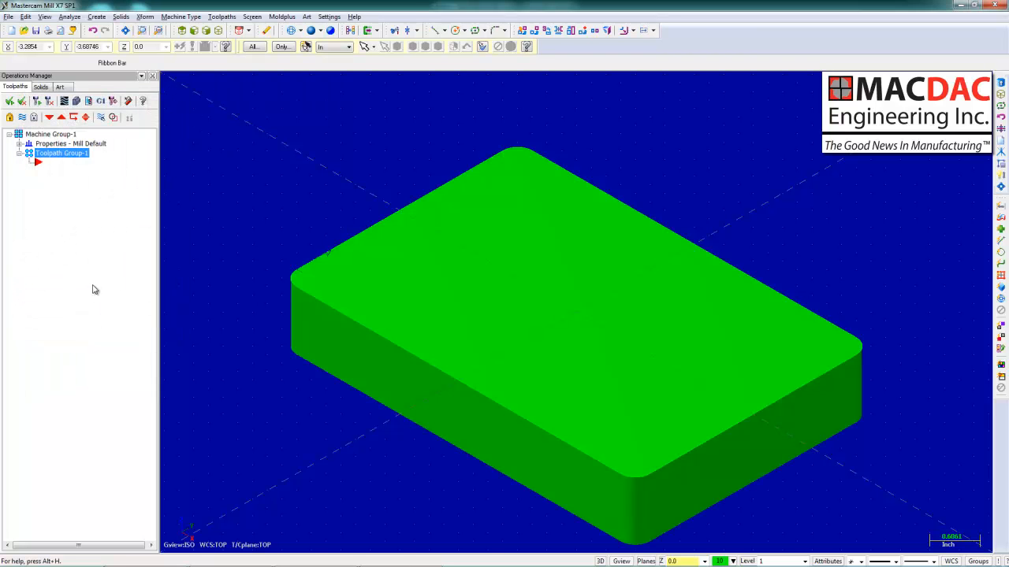
Extrude-cut the two 1.0 by 2.0 rounded rectangles 0.5 deep into the body as one combined operation
key(alt+s)
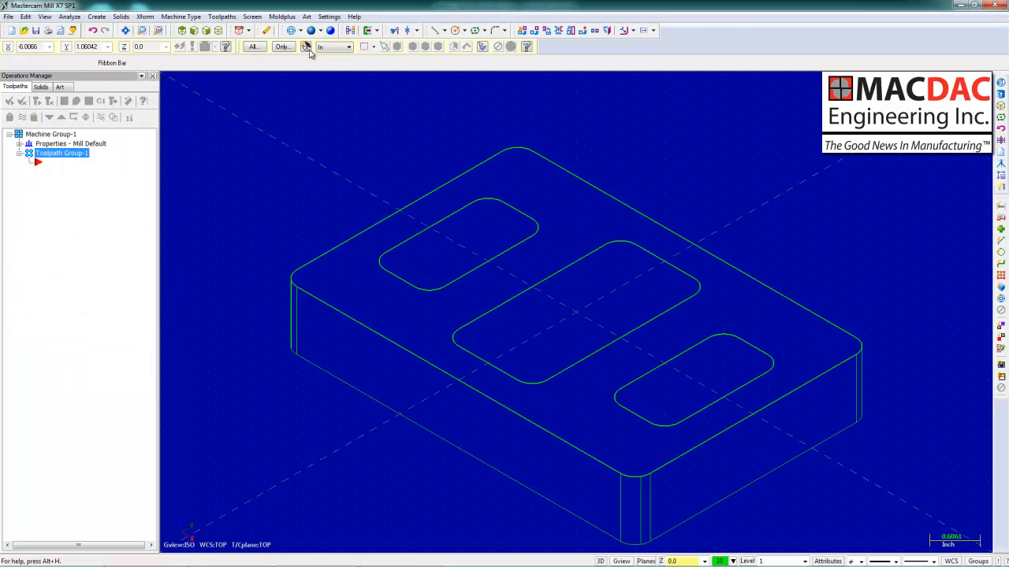
click(120, 16)
click(134, 29)
click(400, 242)
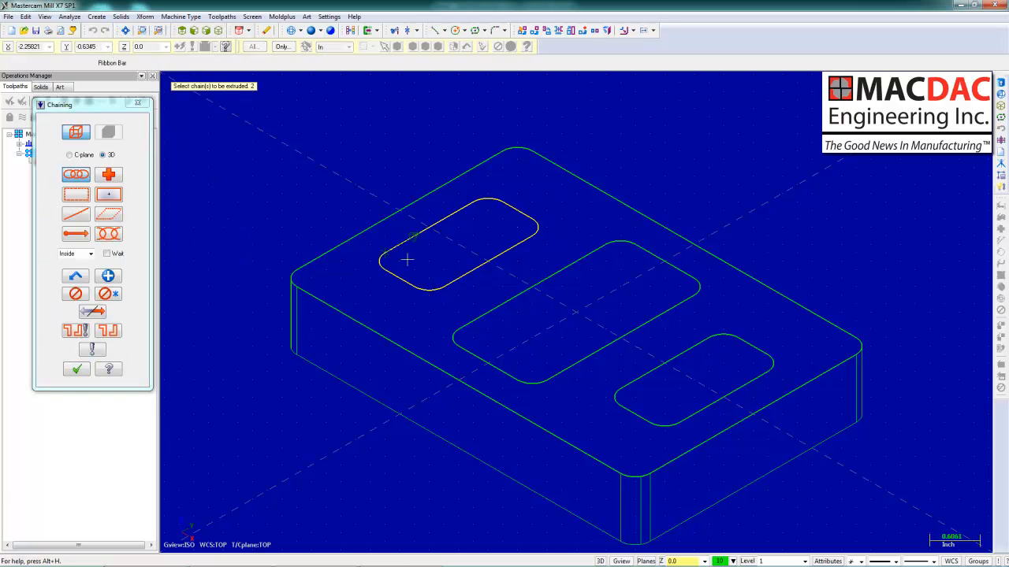
click(674, 369)
click(86, 376)
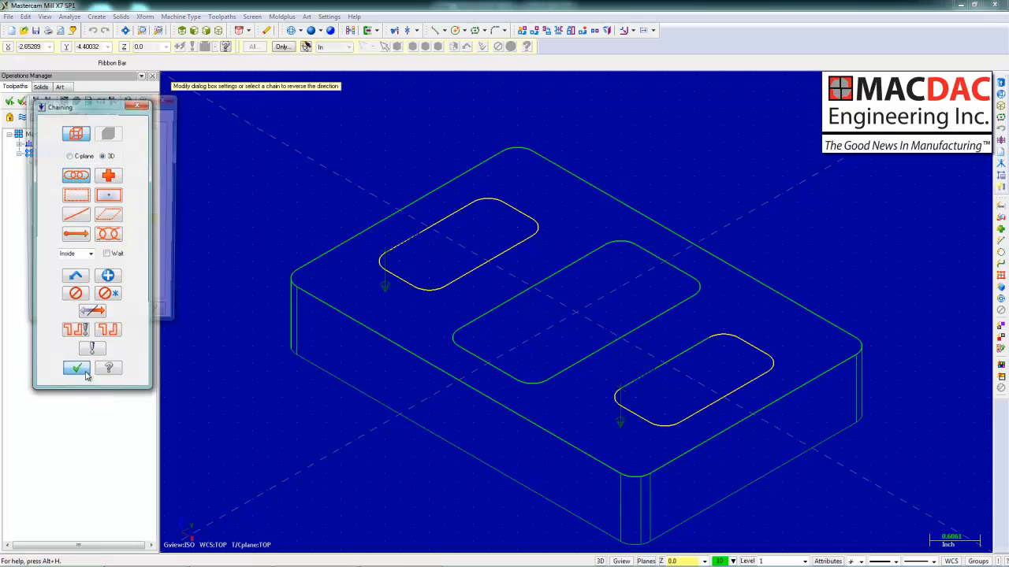
click(55, 163)
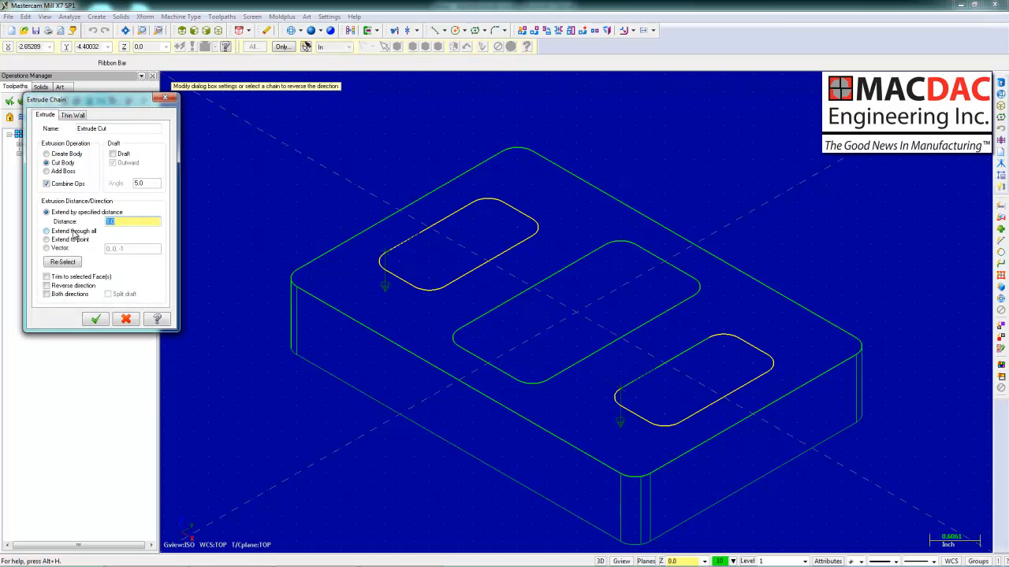
click(94, 320)
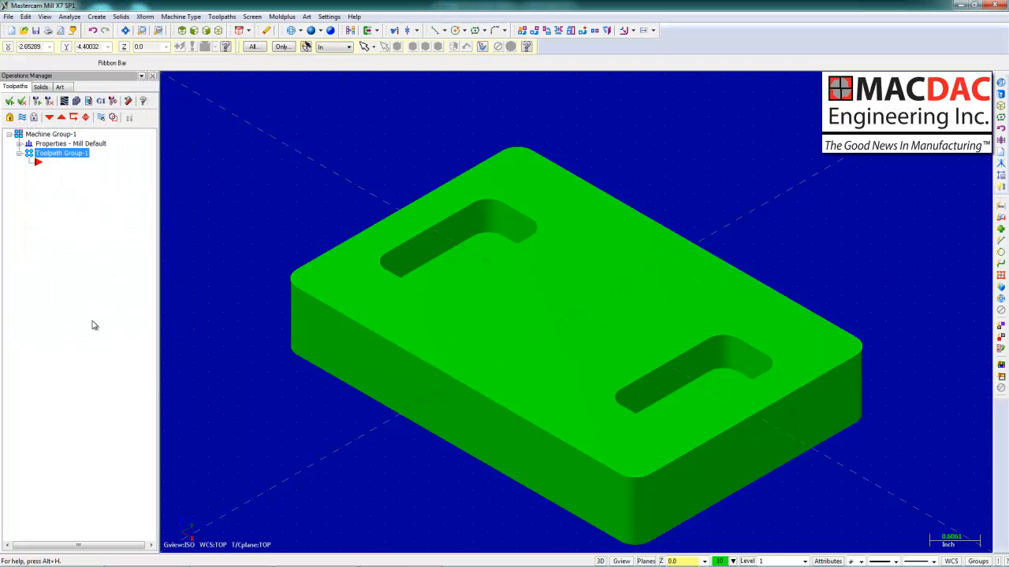
Extrude the central 1.5 by 3.0 rounded rectangle upward as a boss on the plate
click(120, 17)
click(142, 26)
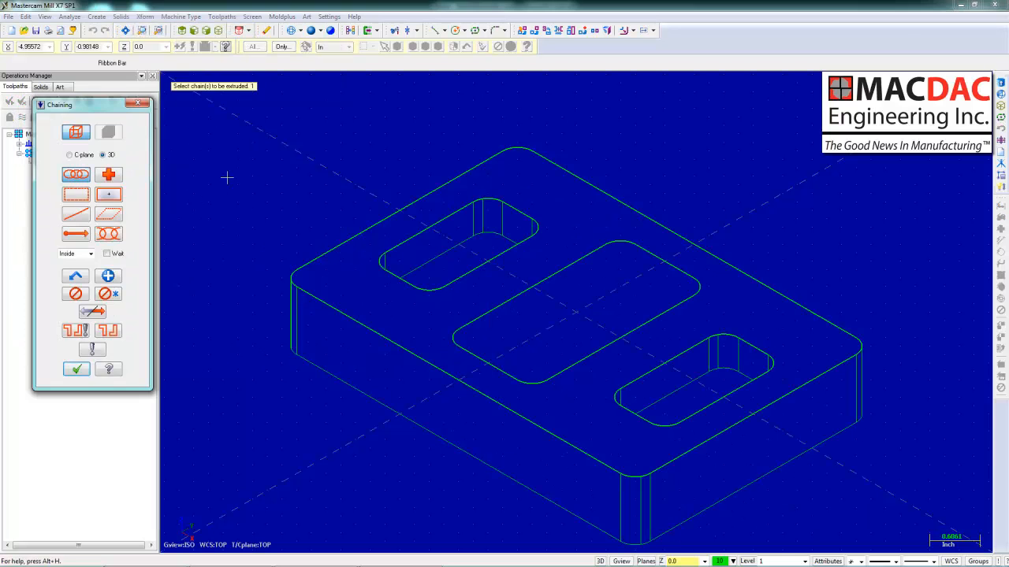
click(473, 326)
click(87, 373)
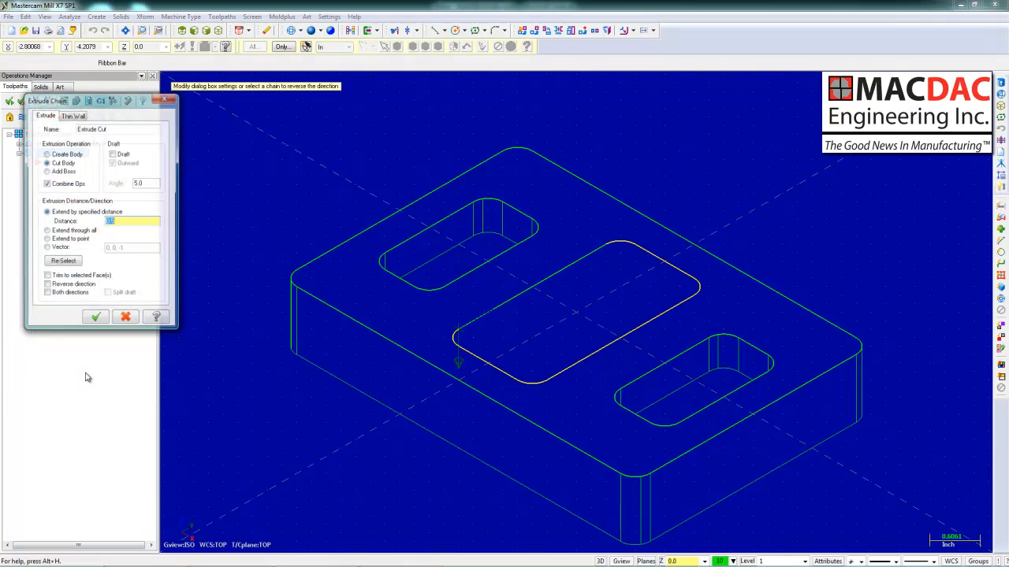
click(70, 172)
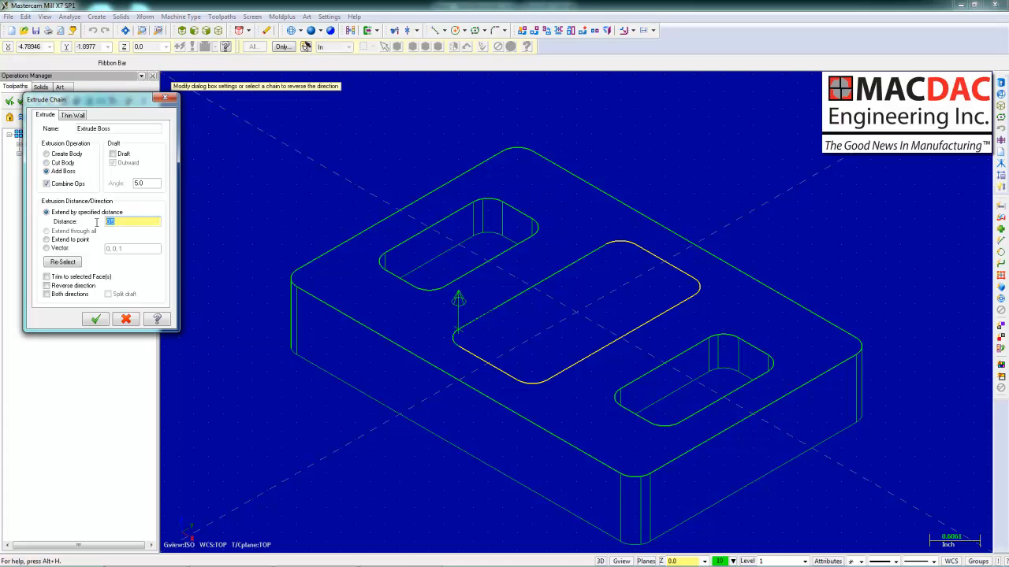
click(94, 318)
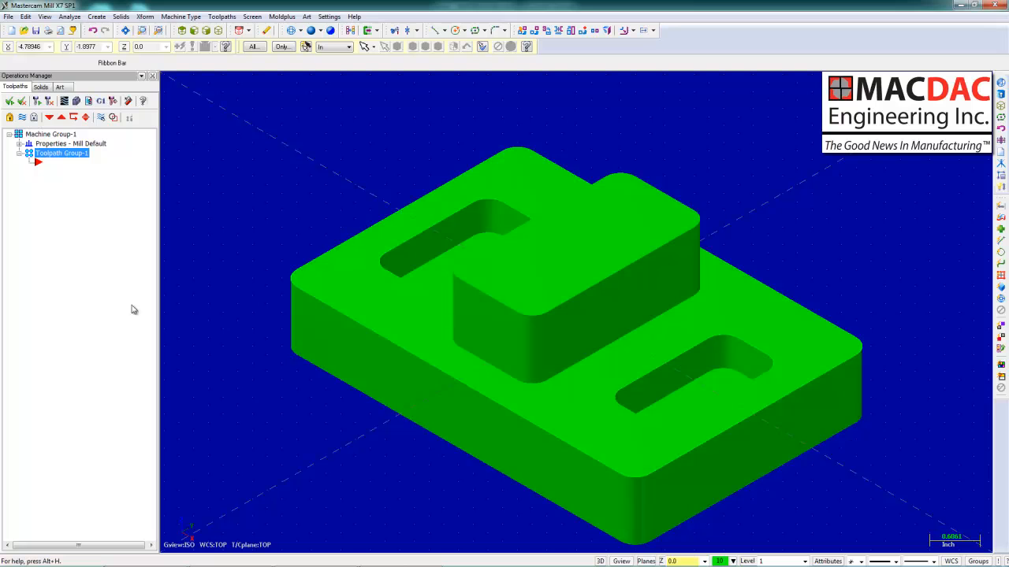
Fillet all edges of the plate's upper face with a constant 0.125 radius, selecting by face
click(120, 16)
mouse_move(146, 92)
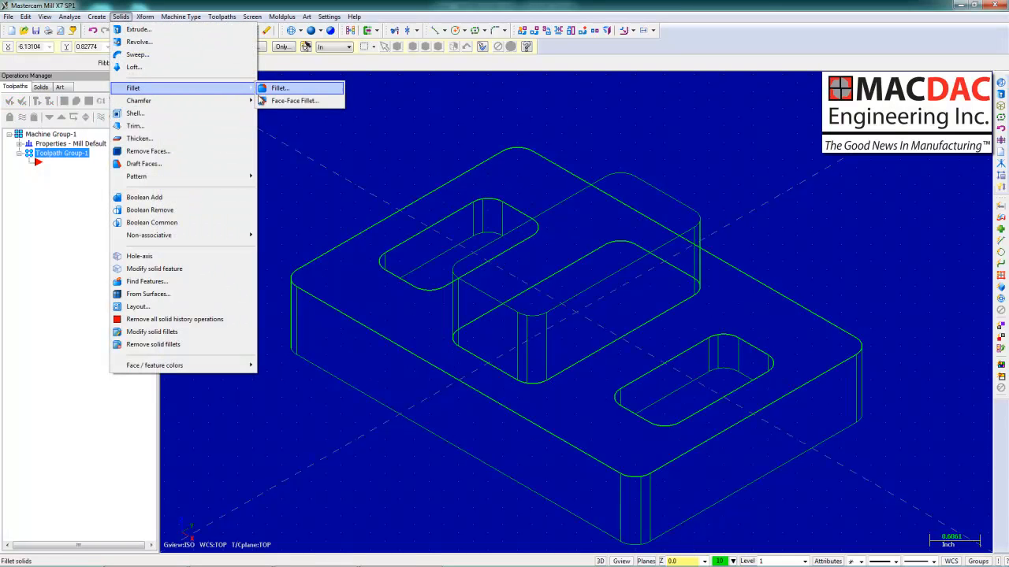
click(277, 88)
click(438, 47)
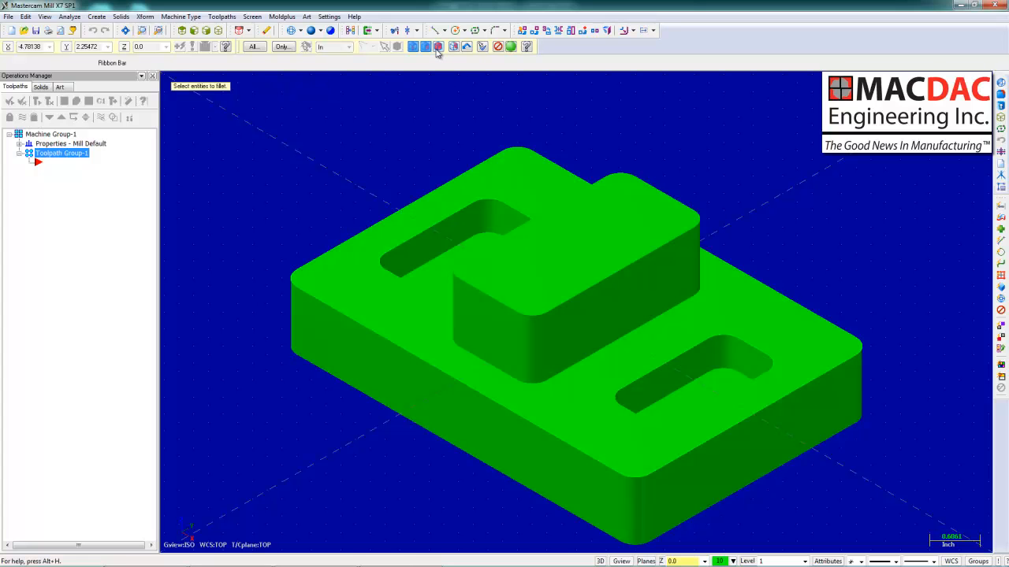
click(426, 47)
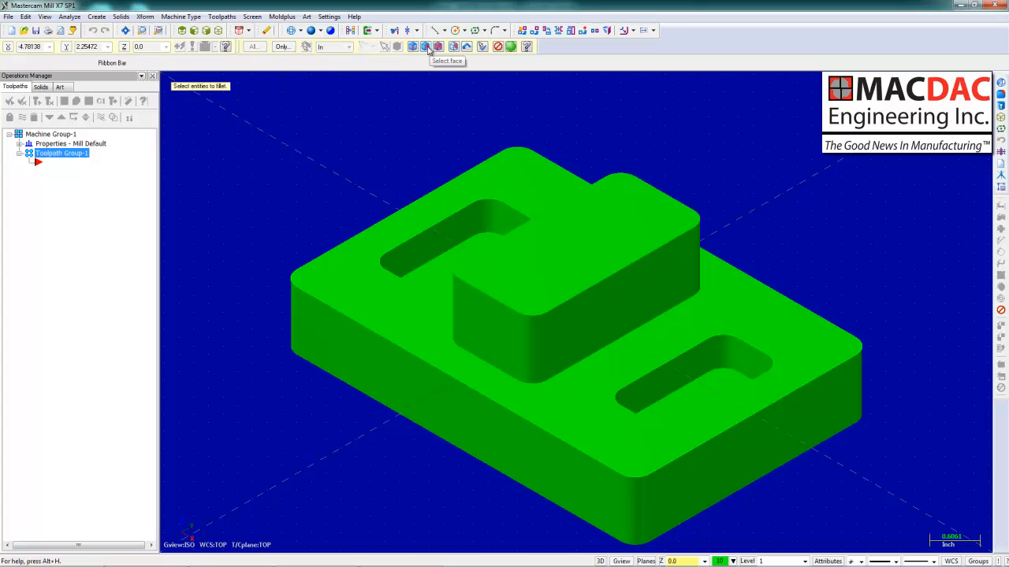
click(474, 185)
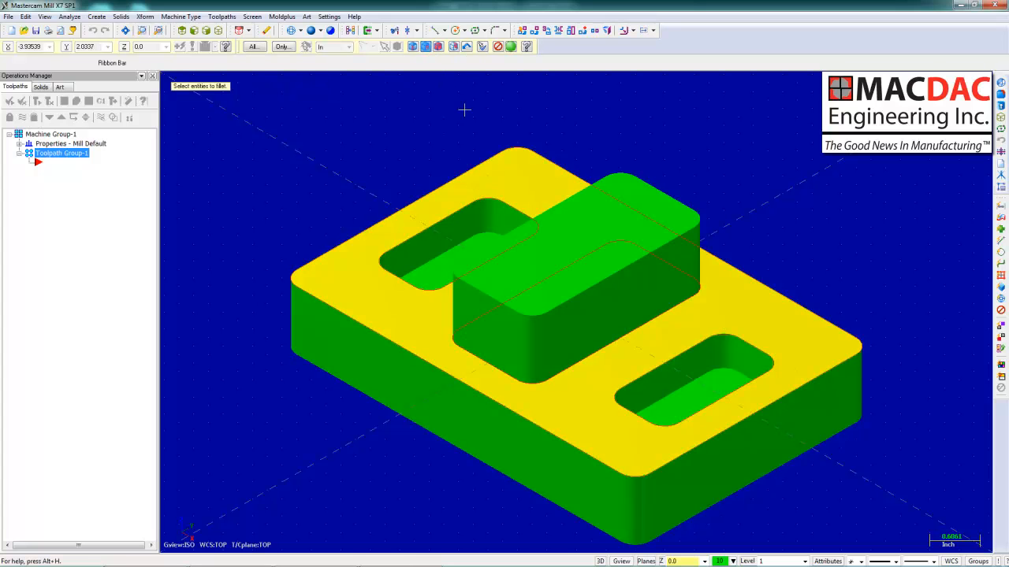
click(511, 47)
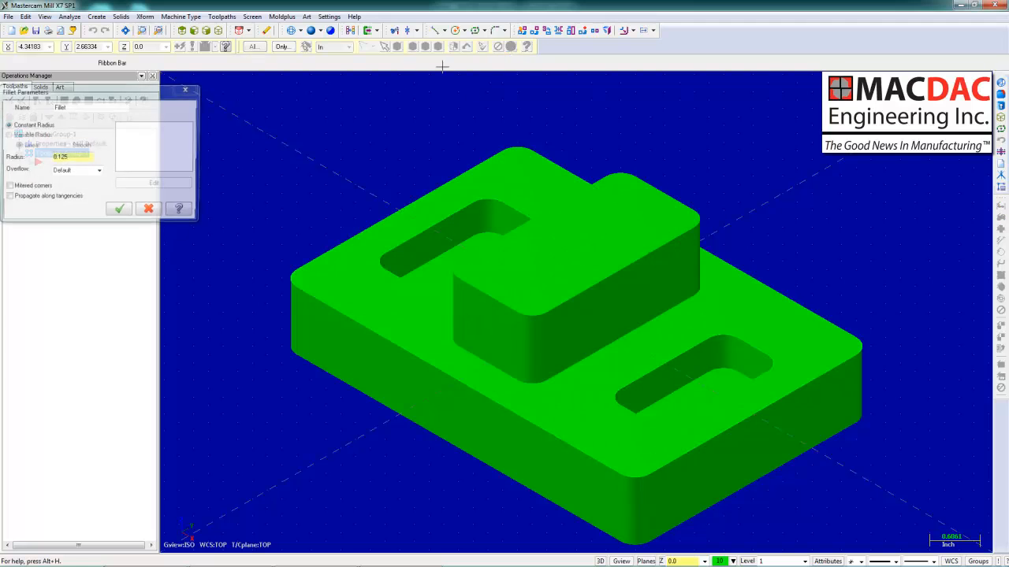
click(119, 210)
Fillet the edges of the central boss's upper face with a constant 0.25 radius
click(121, 17)
mouse_move(157, 88)
click(274, 88)
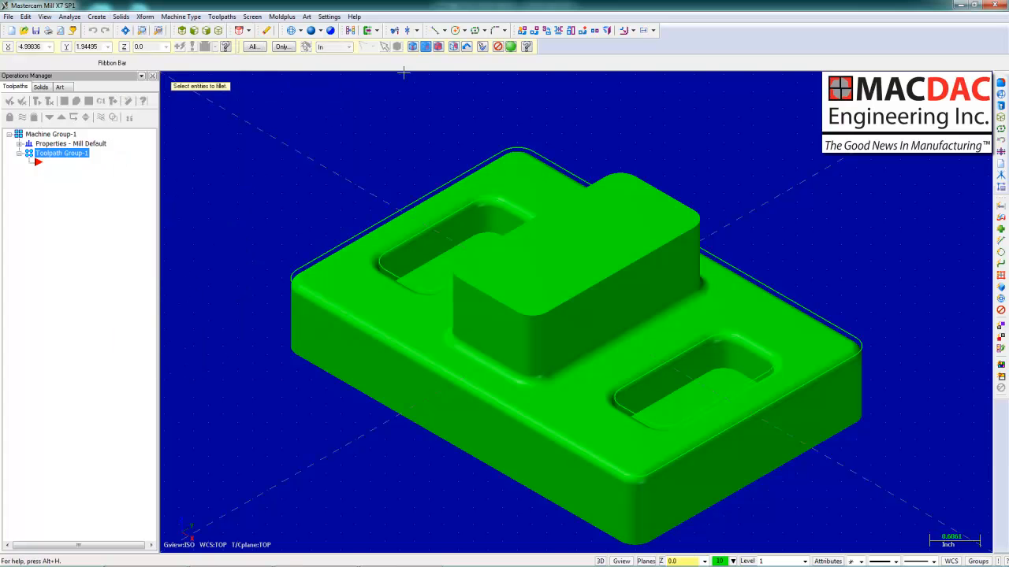
click(544, 246)
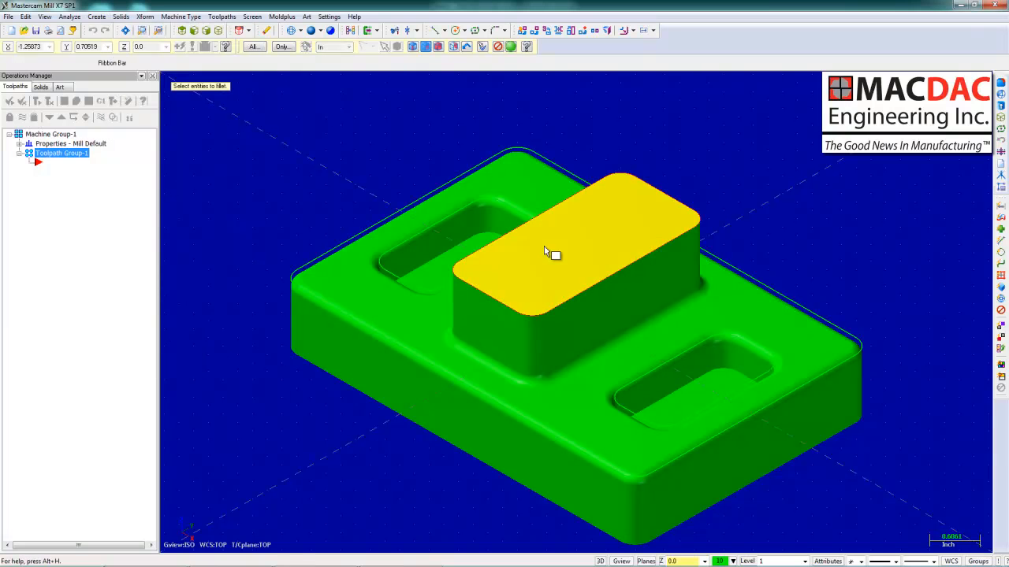
click(510, 46)
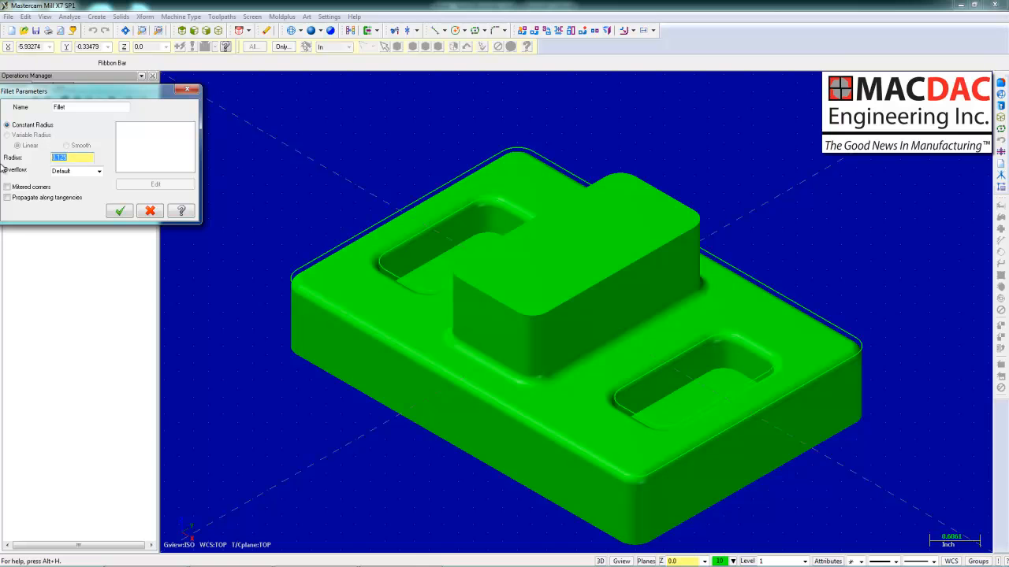
key(Tab)
click(121, 211)
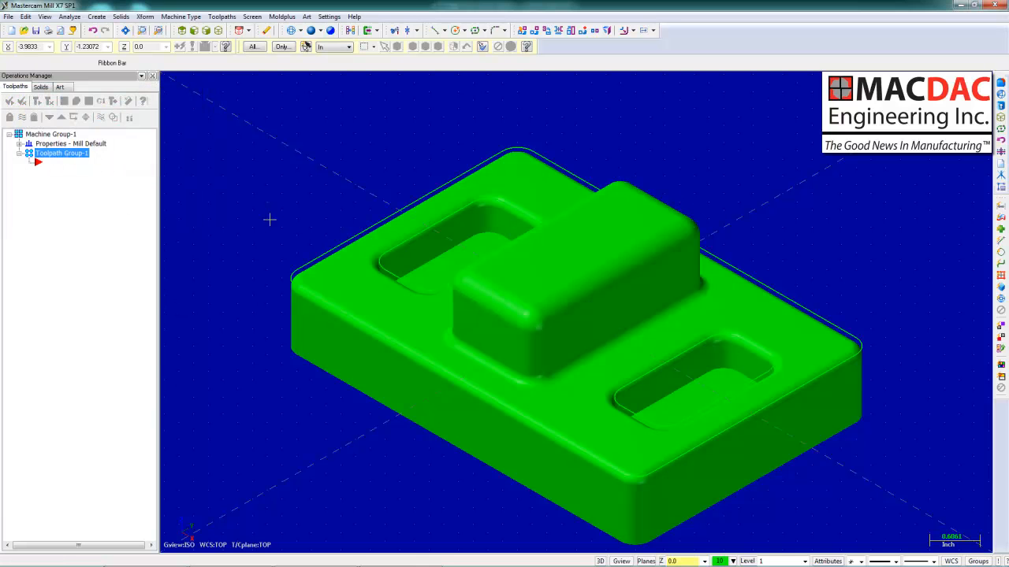
Fillet the floor edges of both pockets with a constant 0.125 radius
click(121, 17)
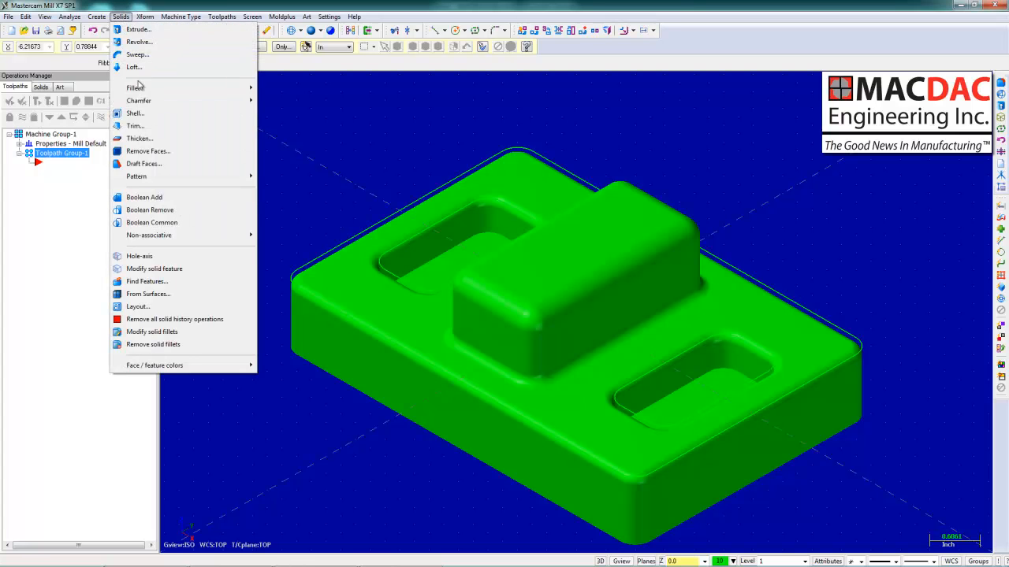
mouse_move(140, 92)
click(279, 88)
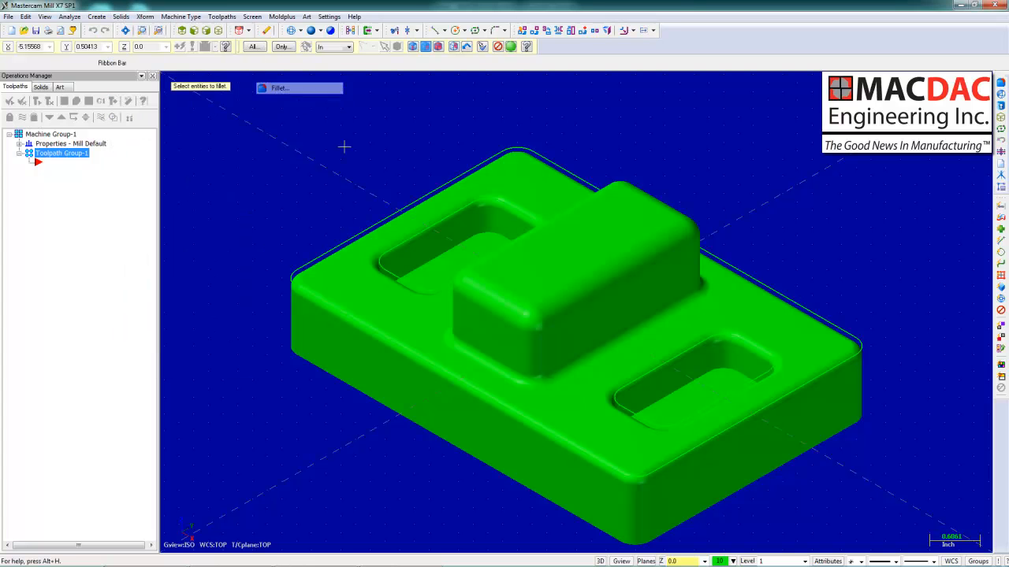
click(442, 260)
click(697, 402)
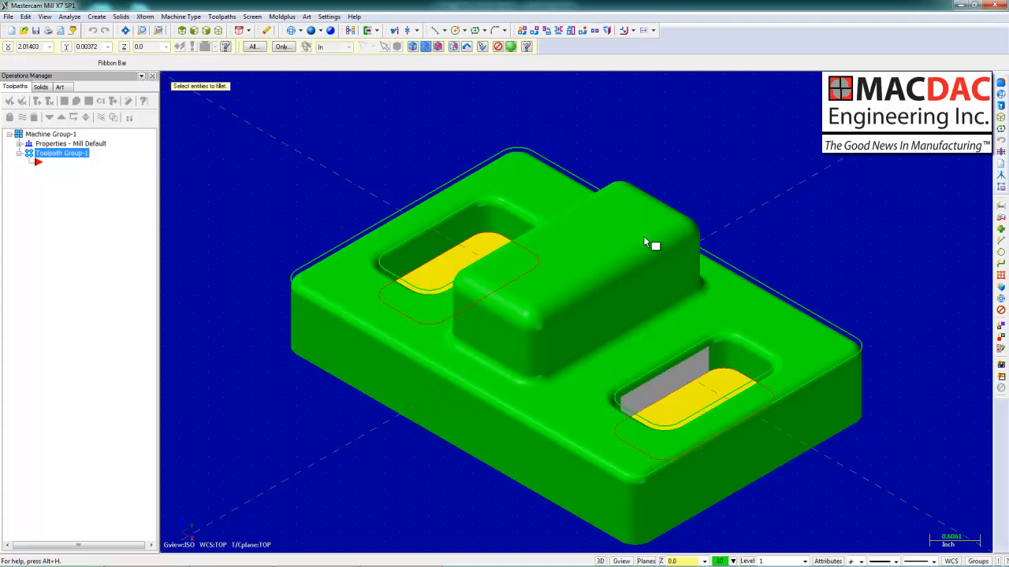
click(510, 47)
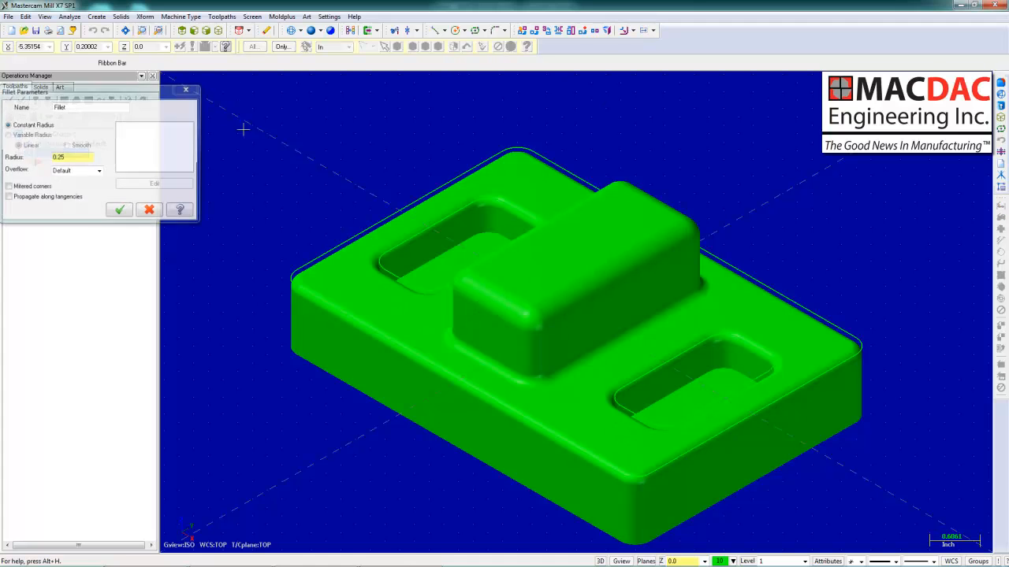
click(83, 159)
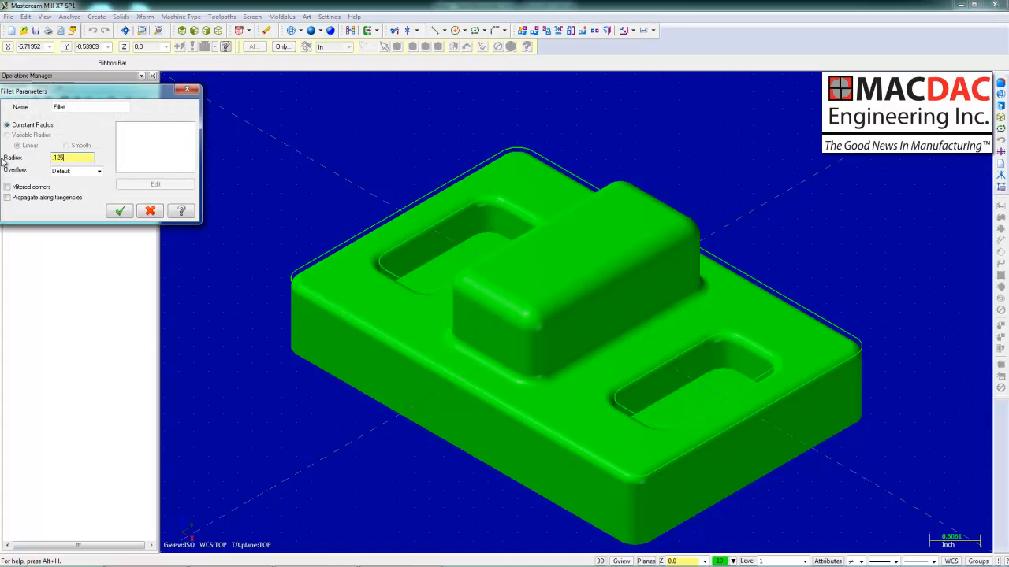
click(119, 211)
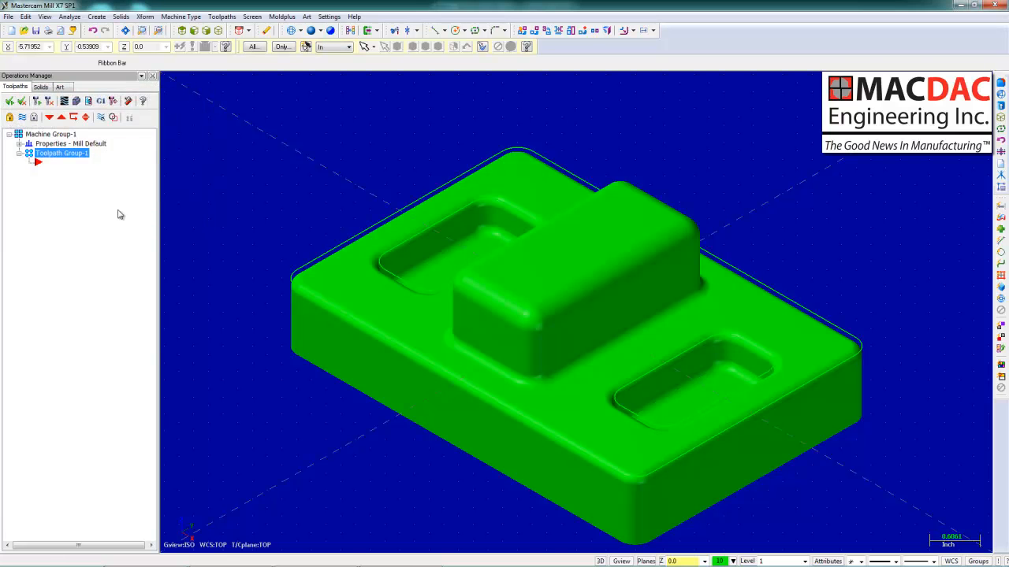
Shell the solid outward with a thickness of .03, leaving the plate's flat underside open
mouse_move(430, 329)
middle_down()
mouse_move(472, 151)
mouse_move(449, 85)
middle_up()
scroll(449, 84, up, 1)
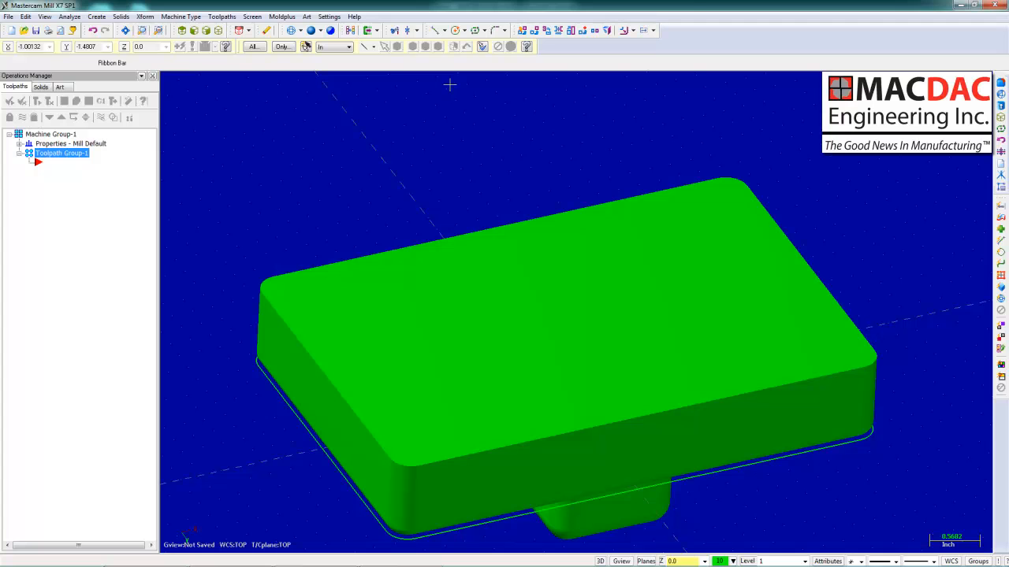
click(120, 17)
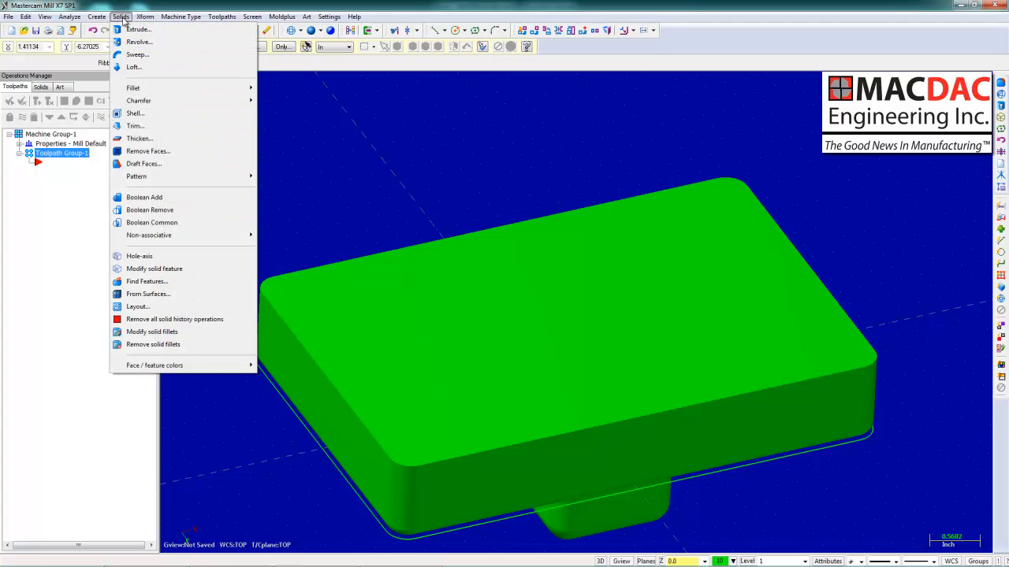
click(134, 113)
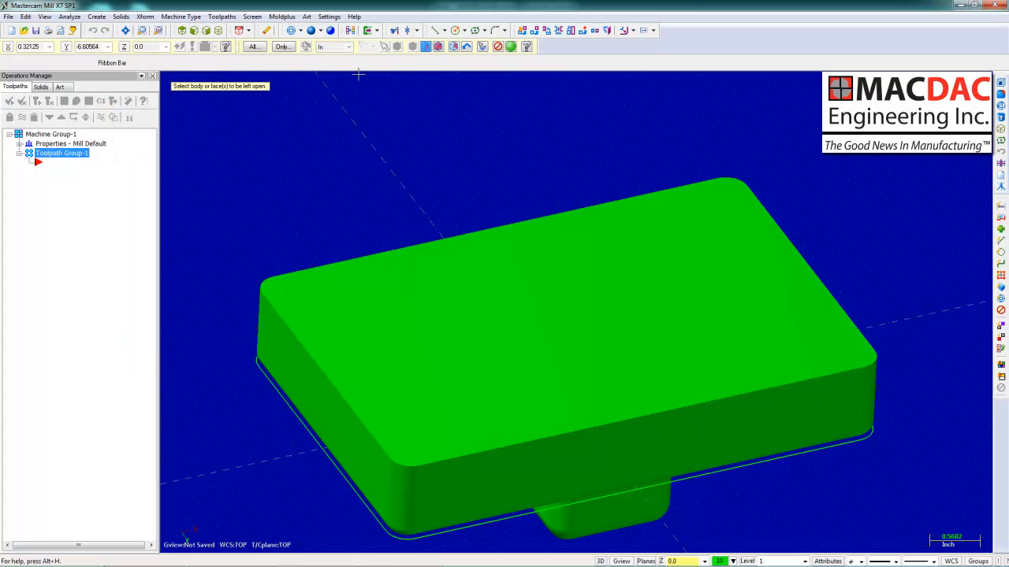
click(438, 272)
click(510, 47)
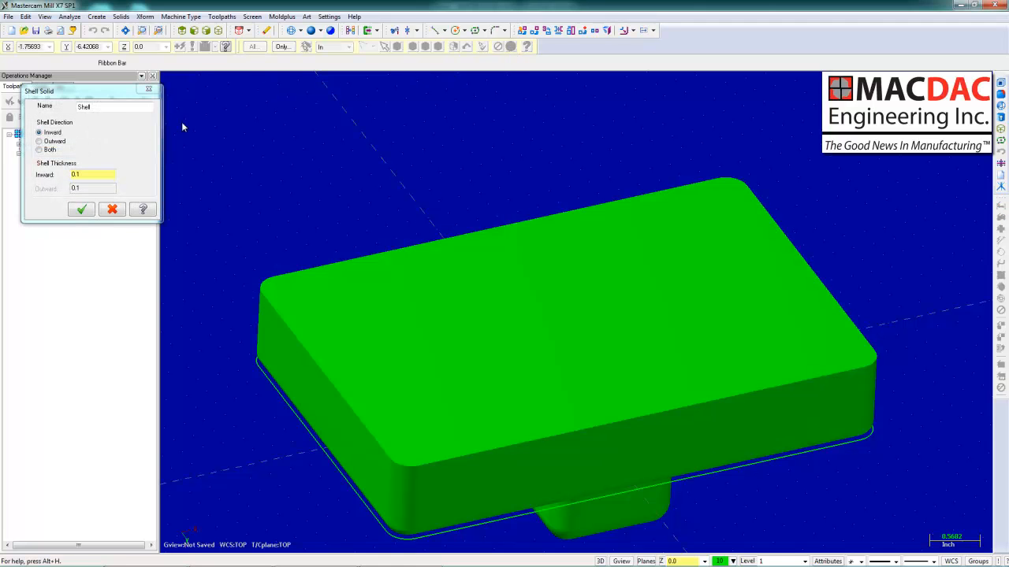
click(54, 142)
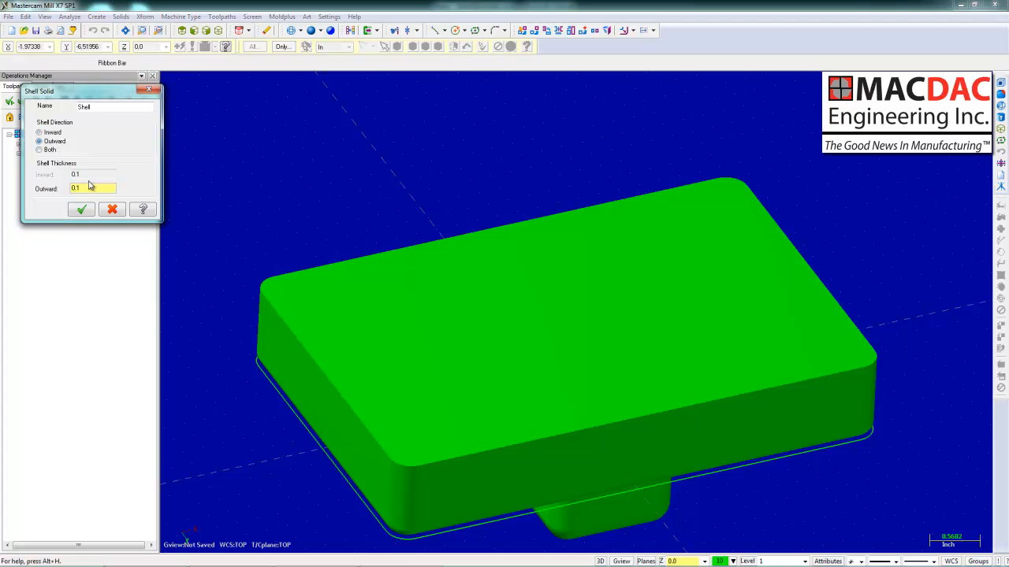
text(.03)
key(Tab)
click(81, 209)
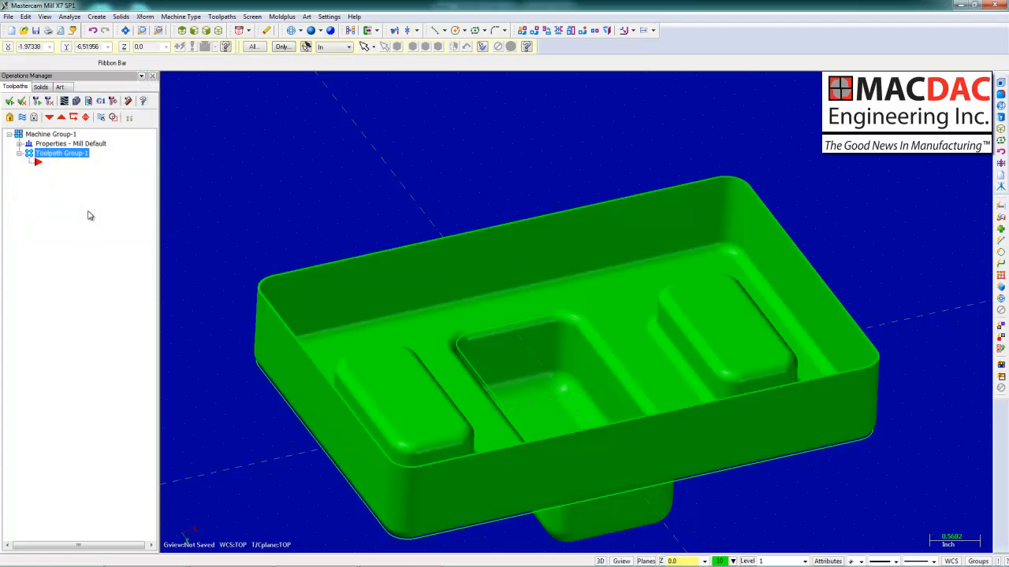
Delete the Shell operation from the solid's history and regenerate the solid
middle_drag(444, 178, 524, 459)
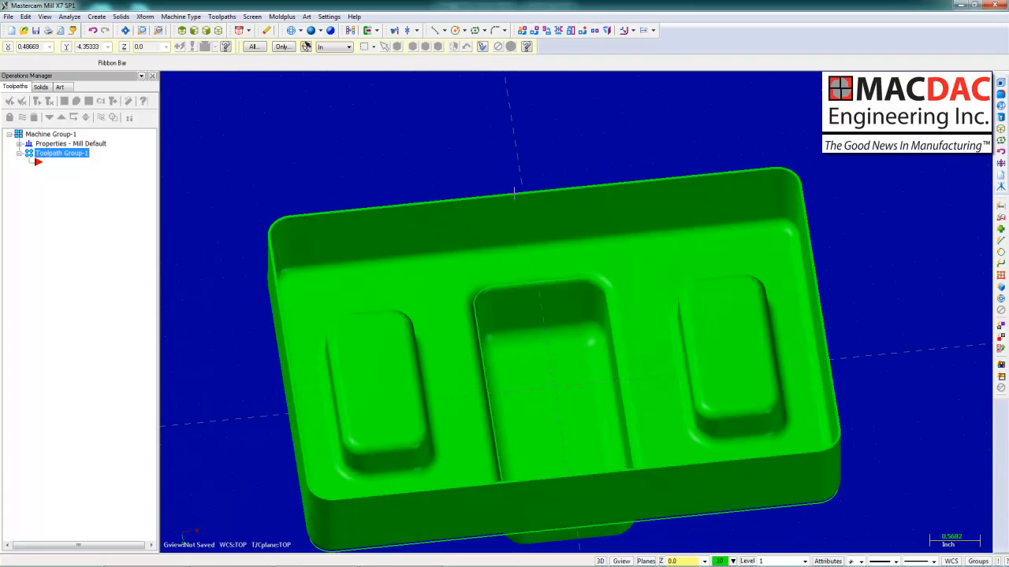
click(44, 88)
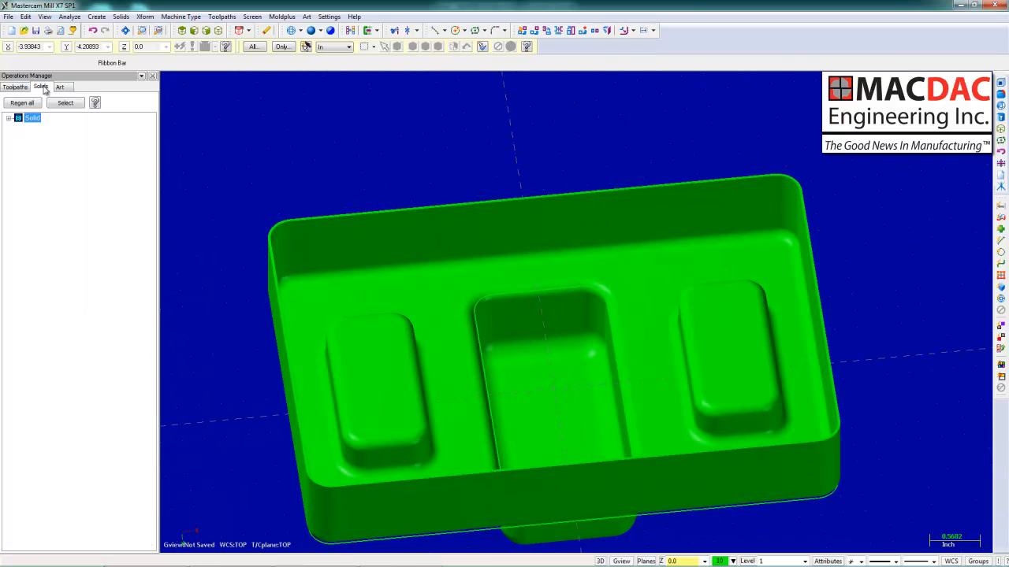
click(10, 119)
click(41, 186)
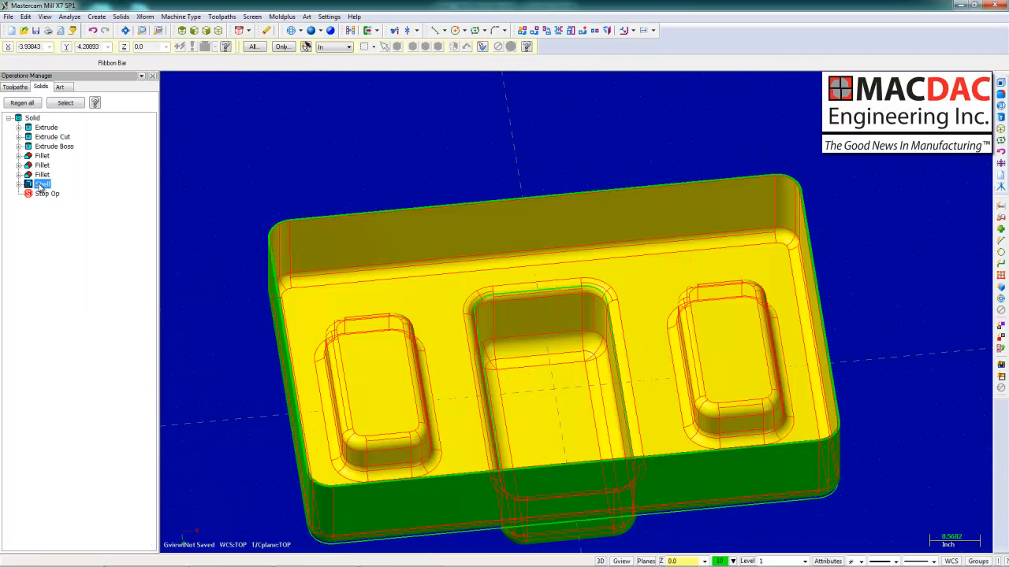
right_click(41, 185)
click(53, 200)
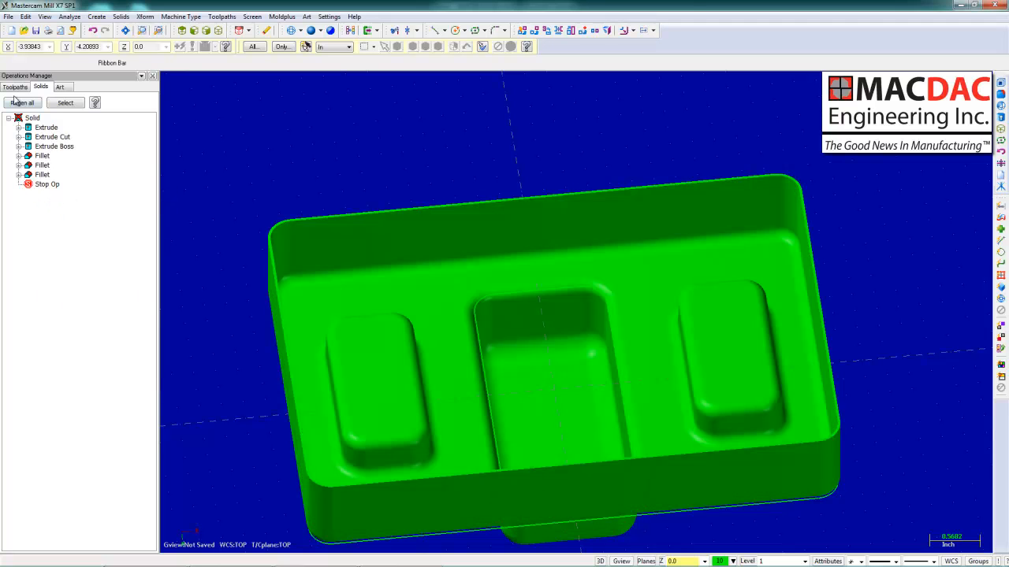
click(21, 103)
Draw a 7.25 by 5.0 rectangle with square corners around the plate's outline in the top plane
right_click(437, 112)
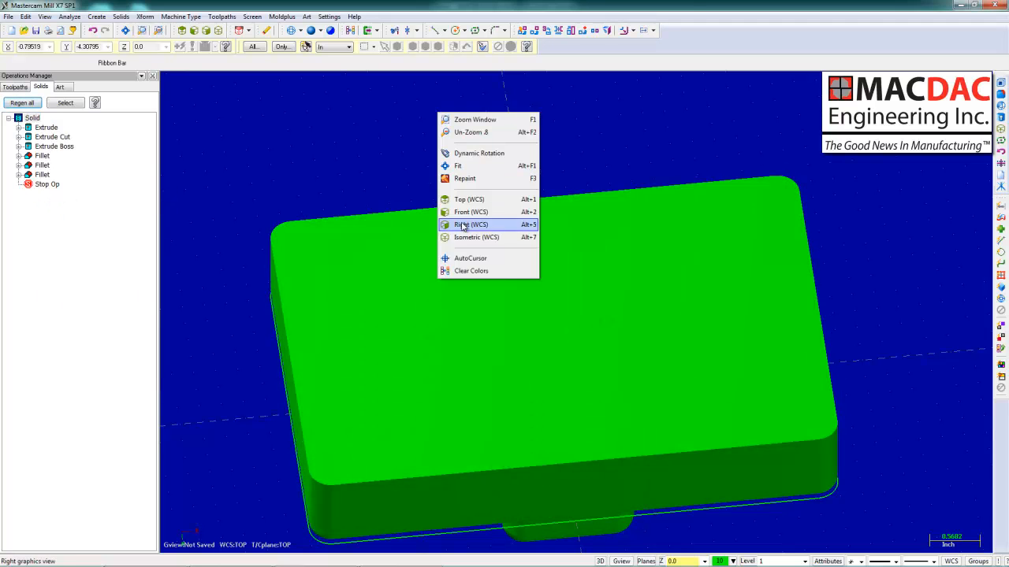
click(461, 236)
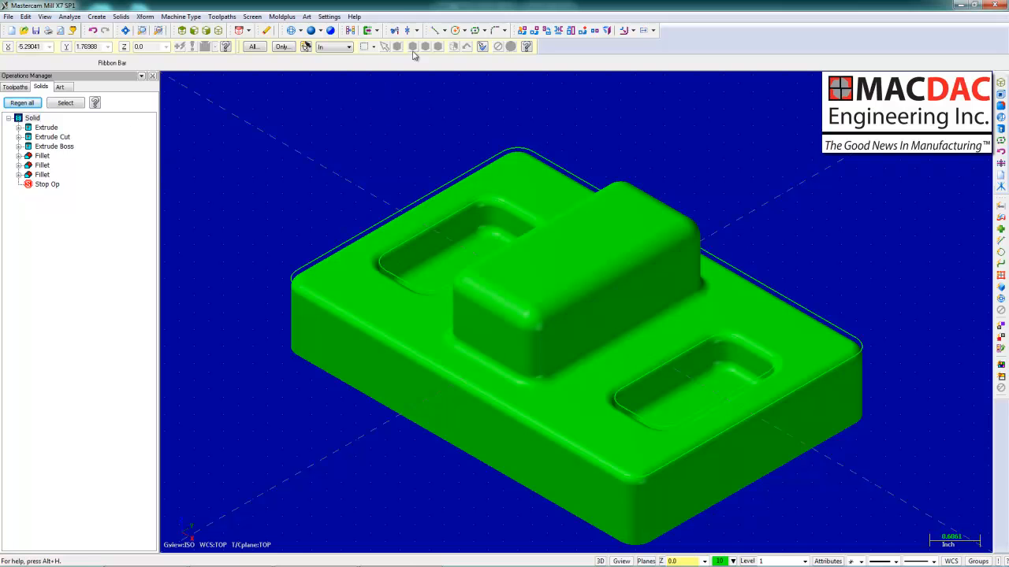
click(474, 30)
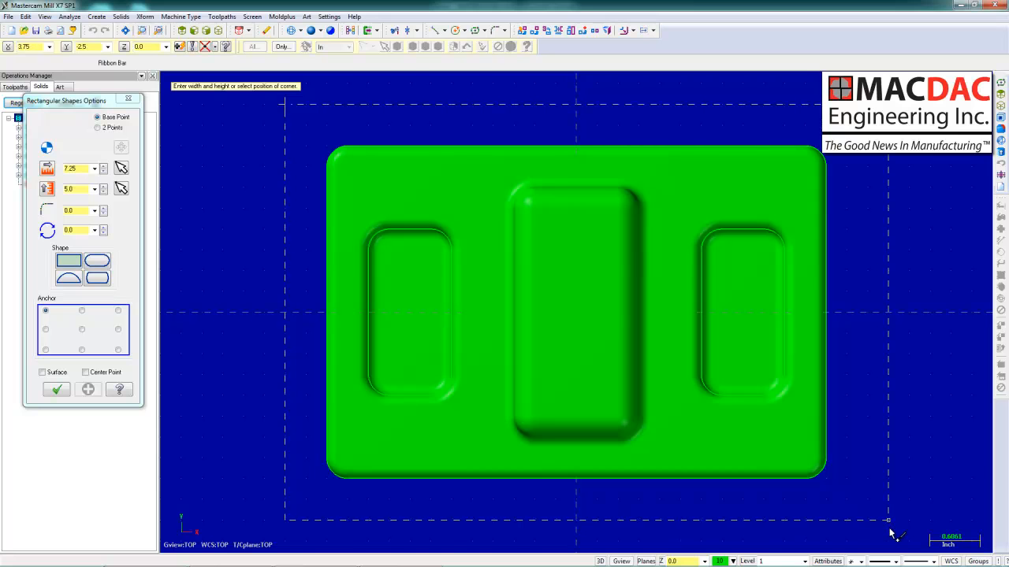
click(891, 534)
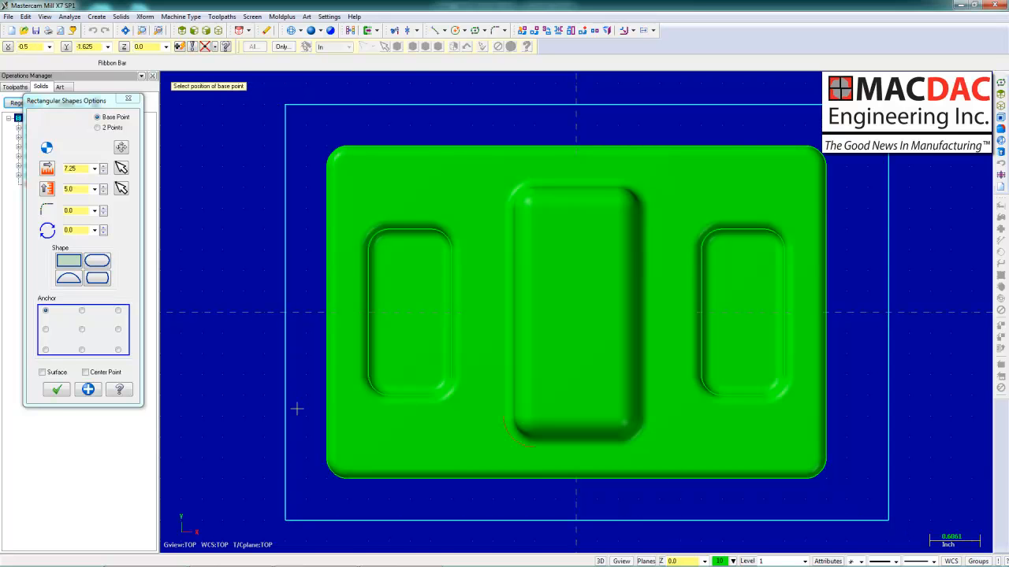
click(56, 389)
Extrude the outer rectangle upward as a separate new body that encloses the filleted plate and boss
right_click(227, 243)
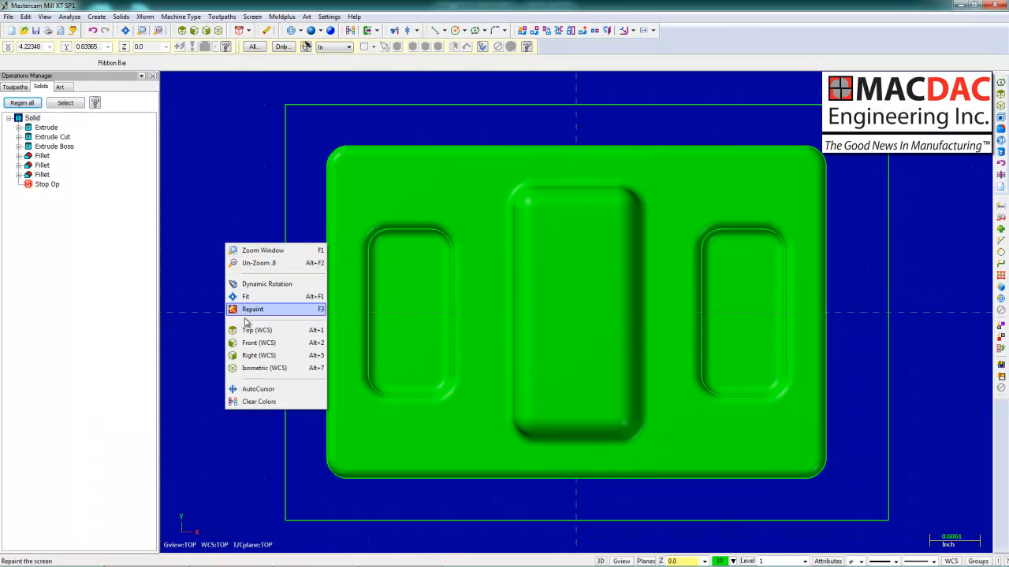
click(251, 372)
click(123, 17)
click(134, 32)
click(322, 334)
click(76, 371)
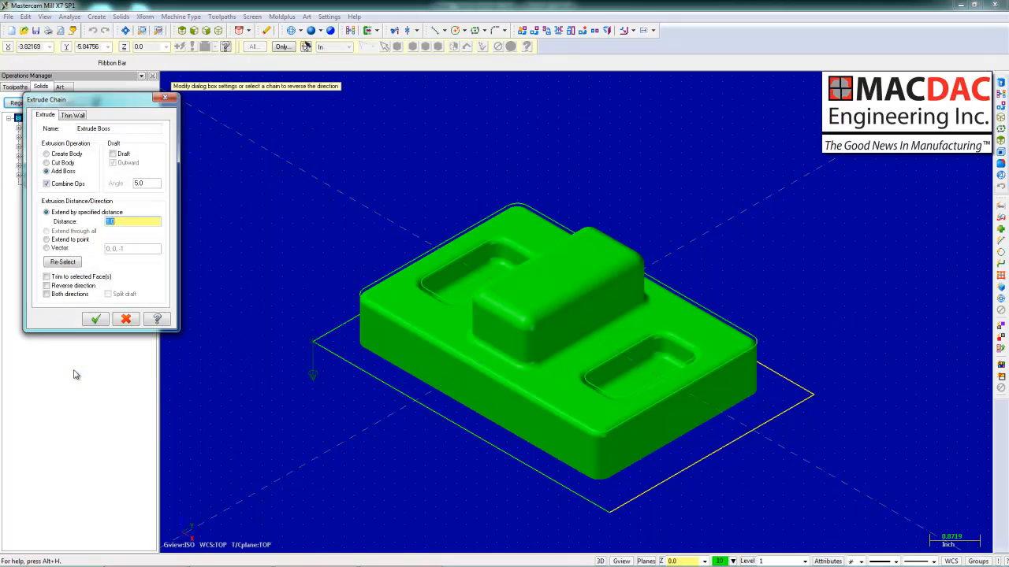
click(335, 324)
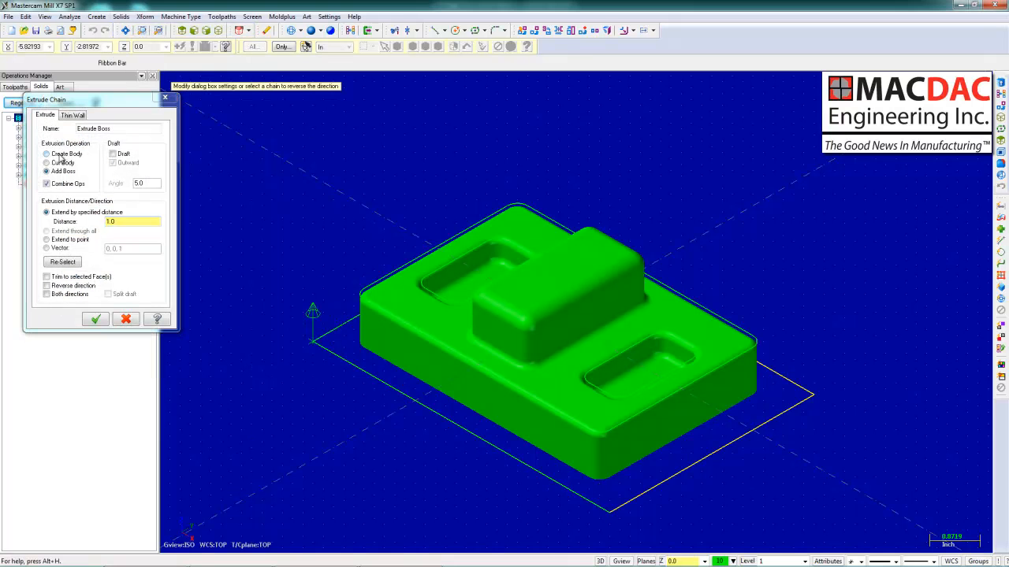
click(47, 154)
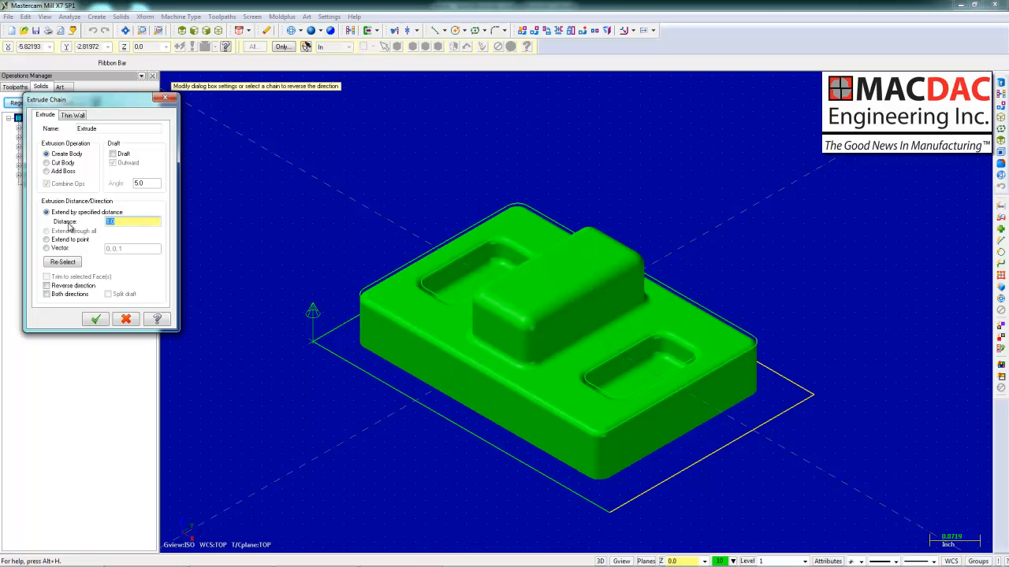
click(95, 318)
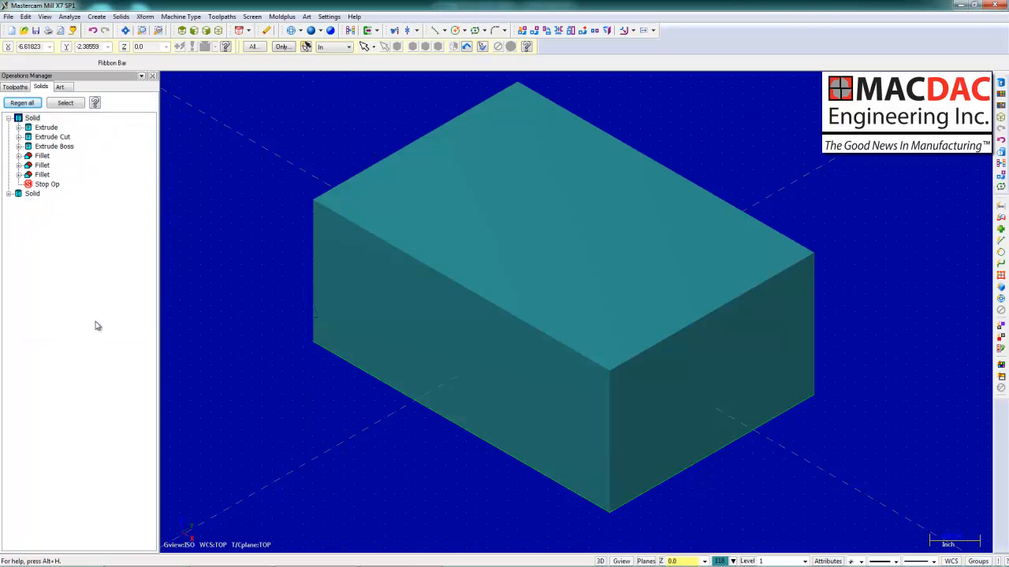
Subtract the filleted part from the rectangular block with Boolean Remove, using the block as the target body
middle_drag(324, 361, 374, 157)
click(121, 16)
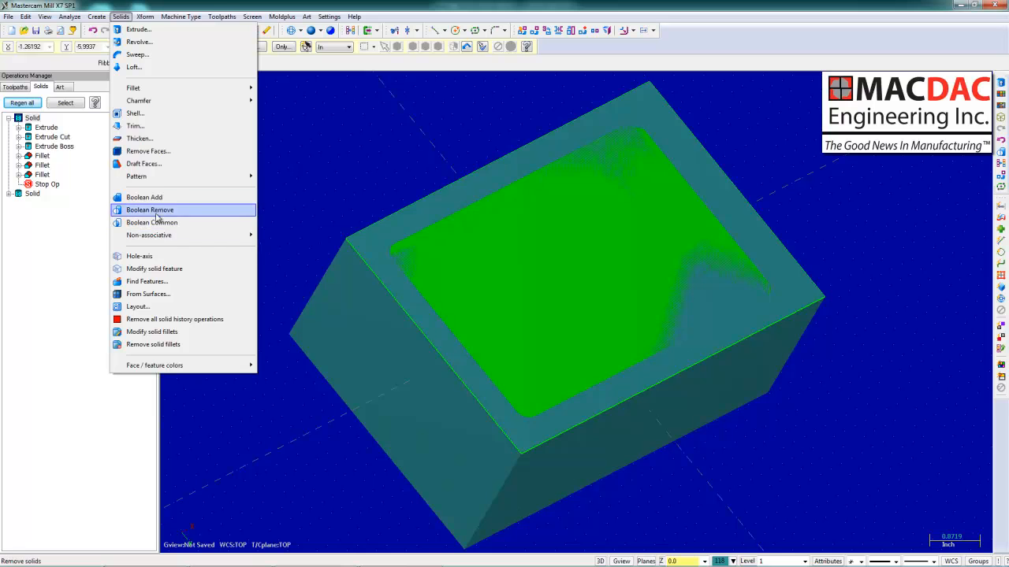
click(162, 207)
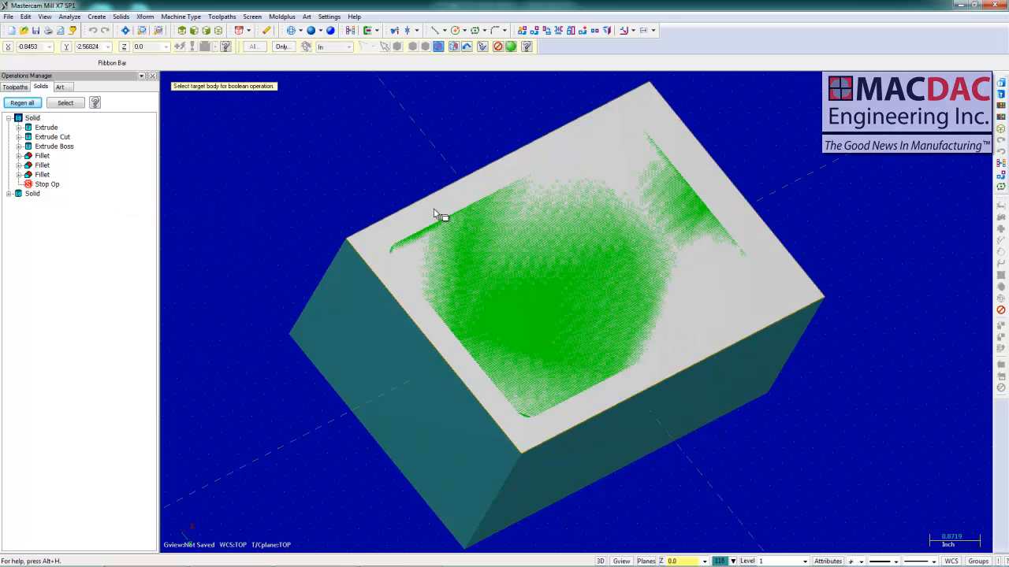
click(480, 254)
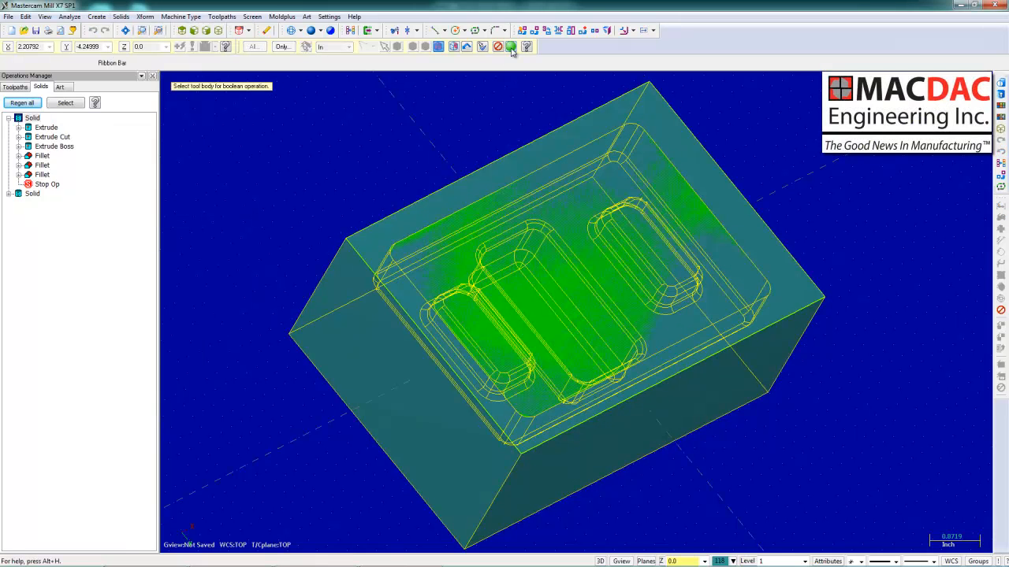
click(511, 49)
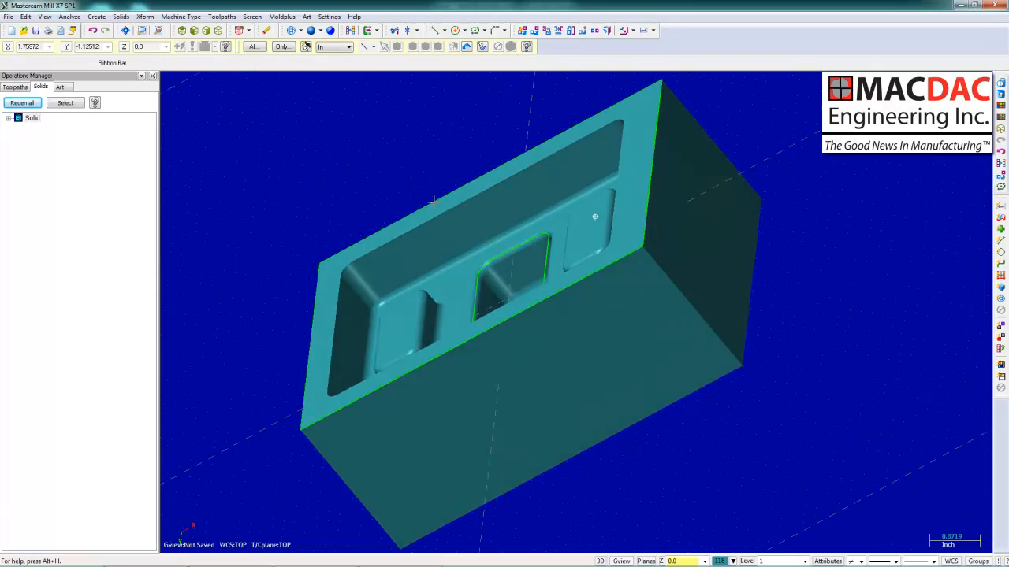